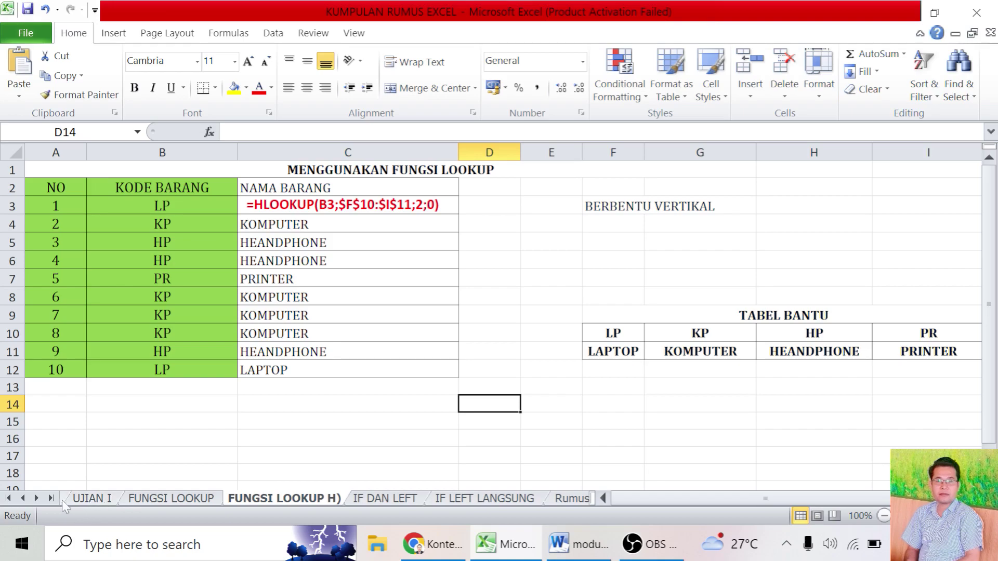
Review the single-condition IF example on the IF TUNGGAL 2 sheet
{"action": "left_click", "coordinate": [23, 500]}
{"action": "left_click", "coordinate": [23, 500]}
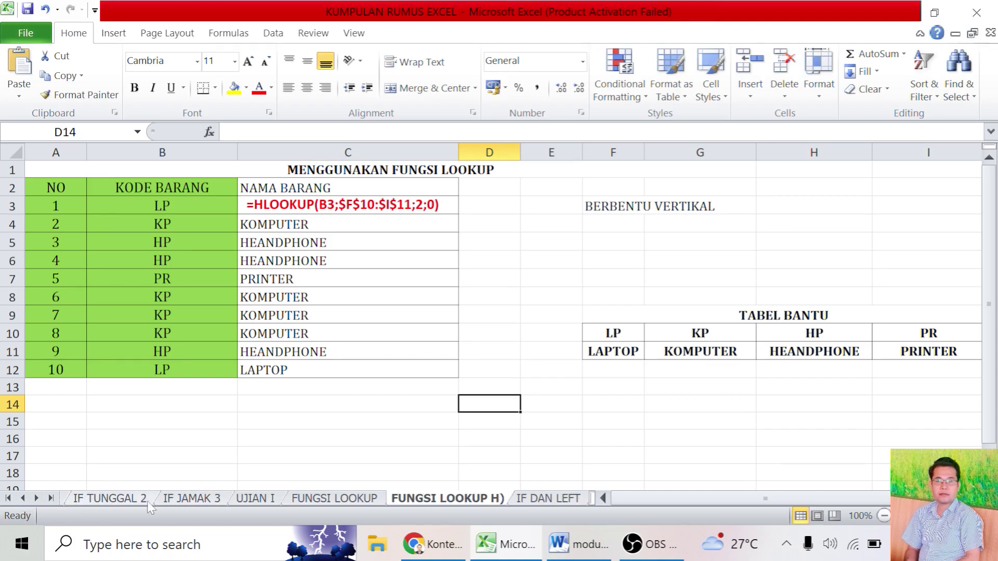
{"action": "left_click", "coordinate": [130, 500]}
{"action": "scroll", "coordinate": [380, 340], "scroll_direction": "up", "scroll_amount": 1}
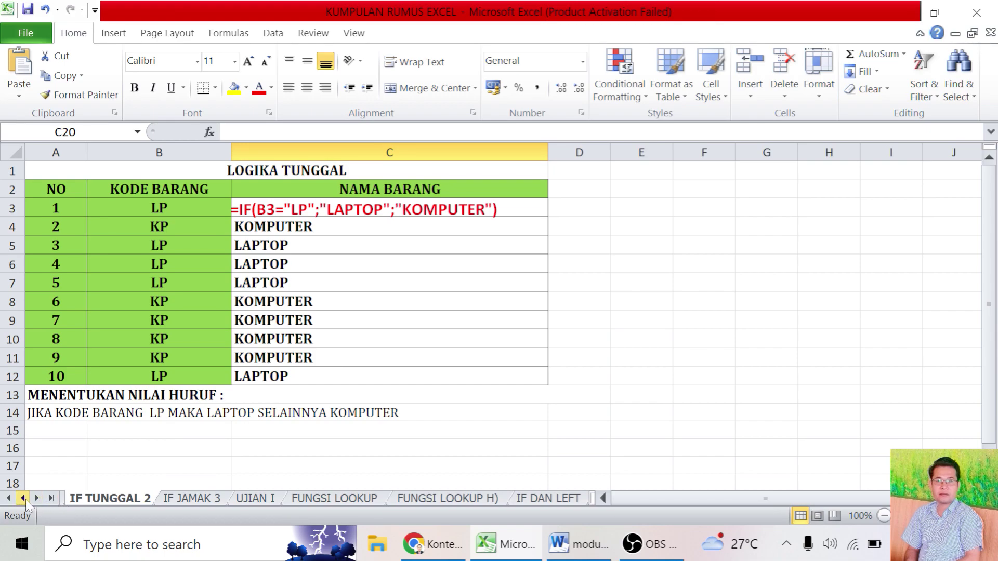
{"action": "left_click", "coordinate": [23, 498]}
{"action": "left_click", "coordinate": [23, 499]}
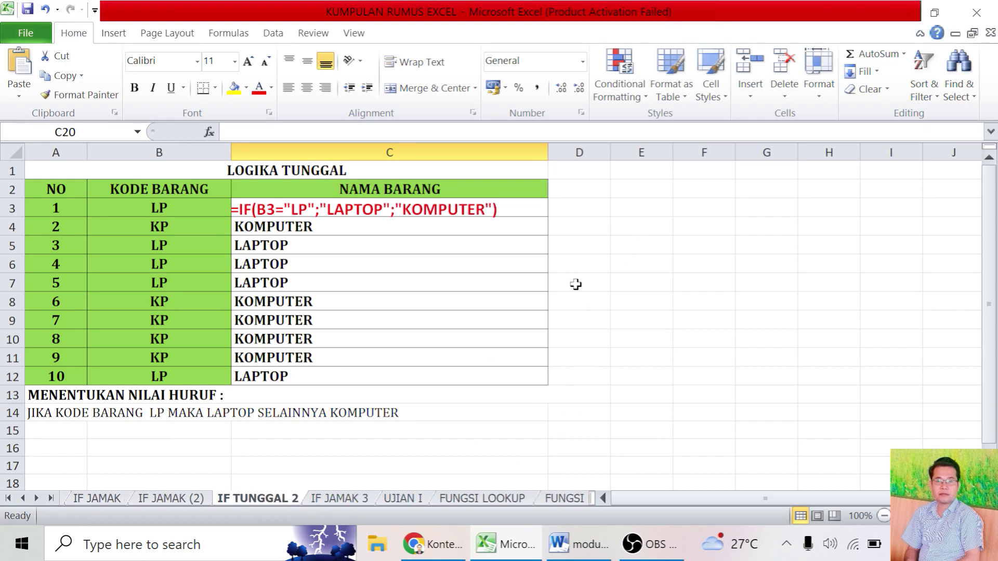
On the FUNGSI LOOKUP sheet, shift the red VLOOKUP formula text box so it sits inside cell C3
{"action": "left_click", "coordinate": [484, 502]}
{"action": "left_click", "coordinate": [652, 431]}
{"action": "left_click", "coordinate": [353, 206]}
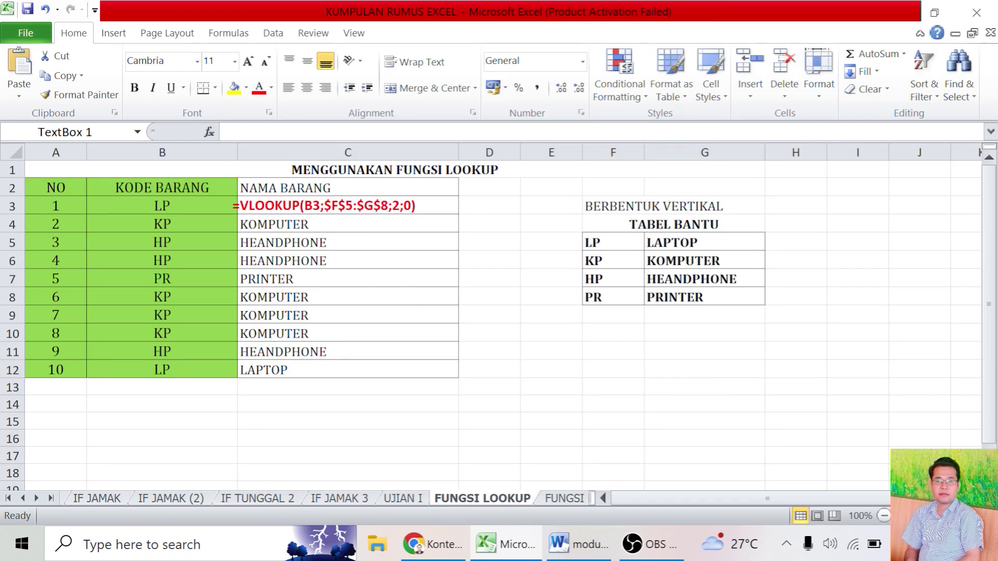
{"action": "left_click_drag", "start_coordinate": [385, 219], "coordinate": [401, 217]}
{"action": "left_click", "coordinate": [509, 277]}
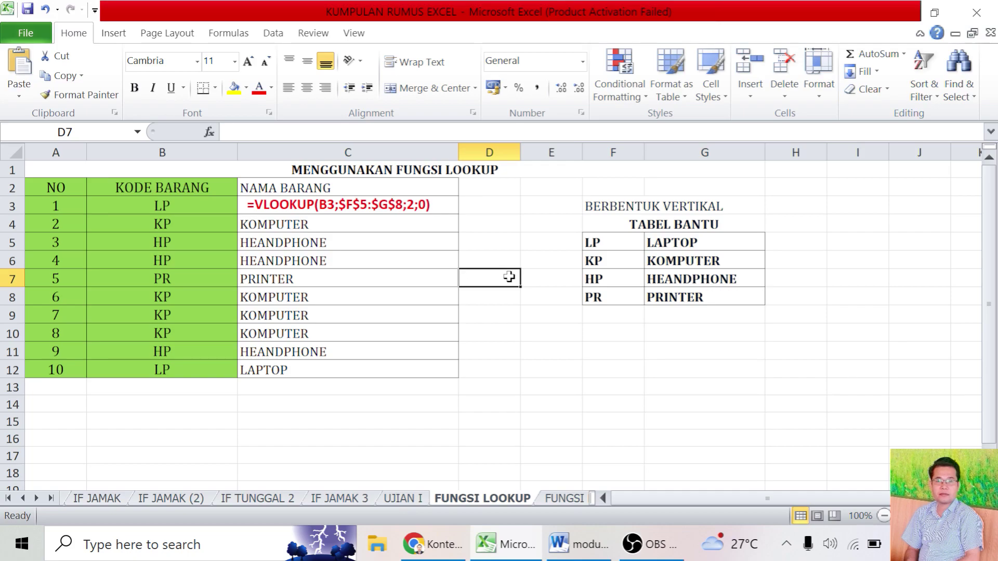
Change the fill of the number and item code cells A3:B12 to white
{"action": "left_click_drag", "start_coordinate": [61, 204], "coordinate": [198, 369]}
{"action": "left_click", "coordinate": [237, 91]}
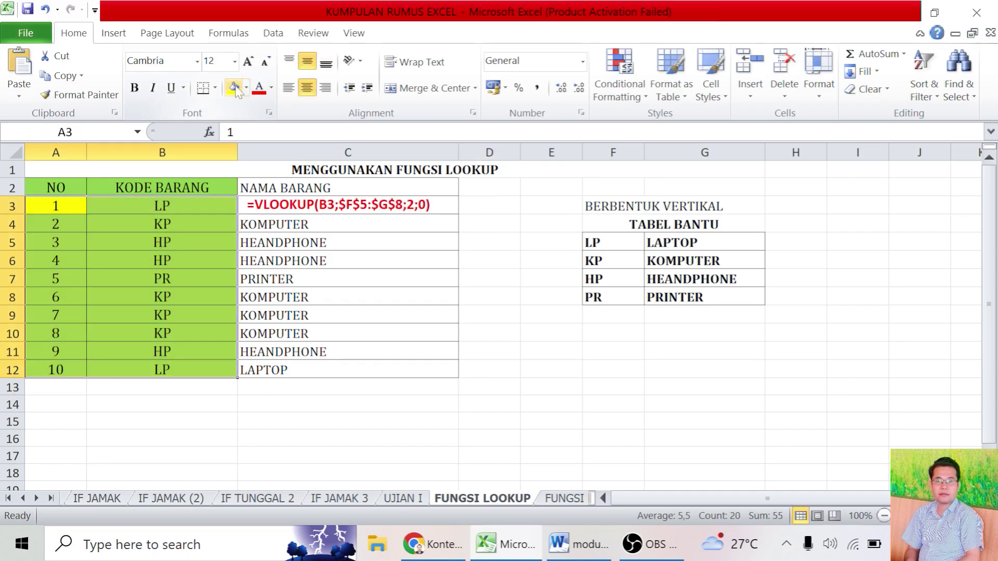
{"action": "left_click", "coordinate": [246, 88]}
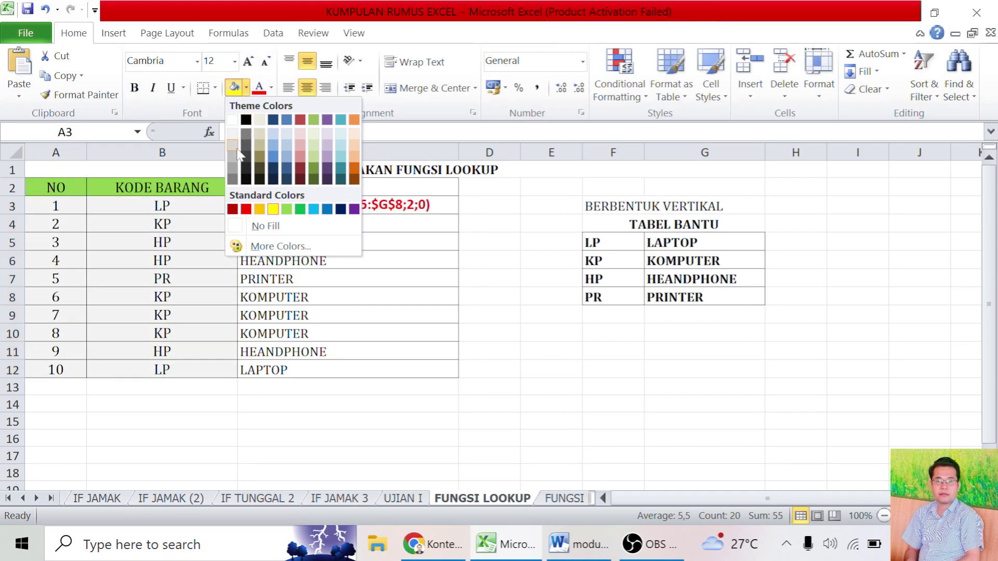
{"action": "left_click", "coordinate": [232, 119]}
{"action": "left_click", "coordinate": [408, 290]}
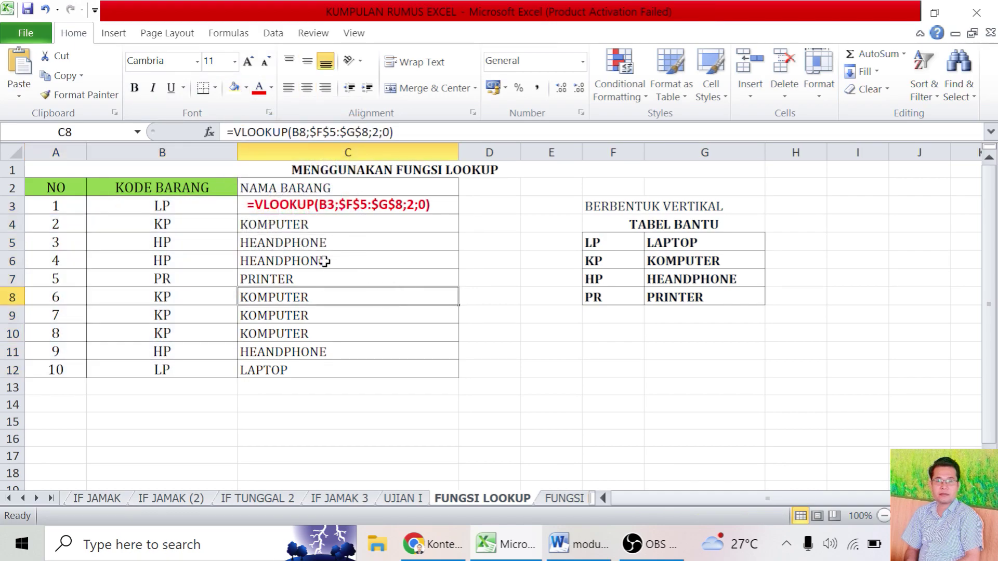
Examine the nested IF formulas for the letter grades in the LOGIKA JAMAK table on the IF JAMAK sheet
{"action": "left_click", "coordinate": [272, 225]}
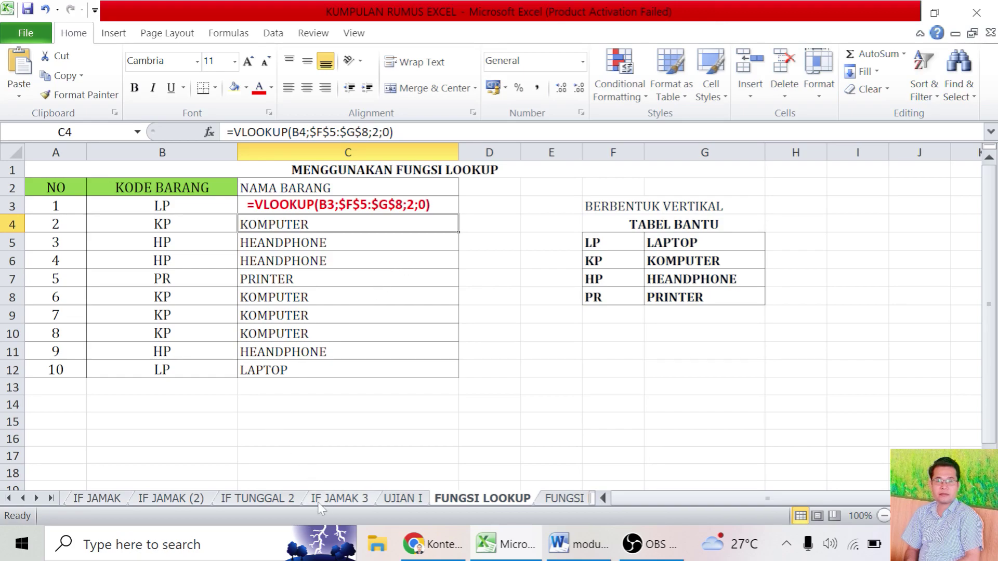
{"action": "left_click", "coordinate": [174, 500]}
{"action": "left_click", "coordinate": [92, 500]}
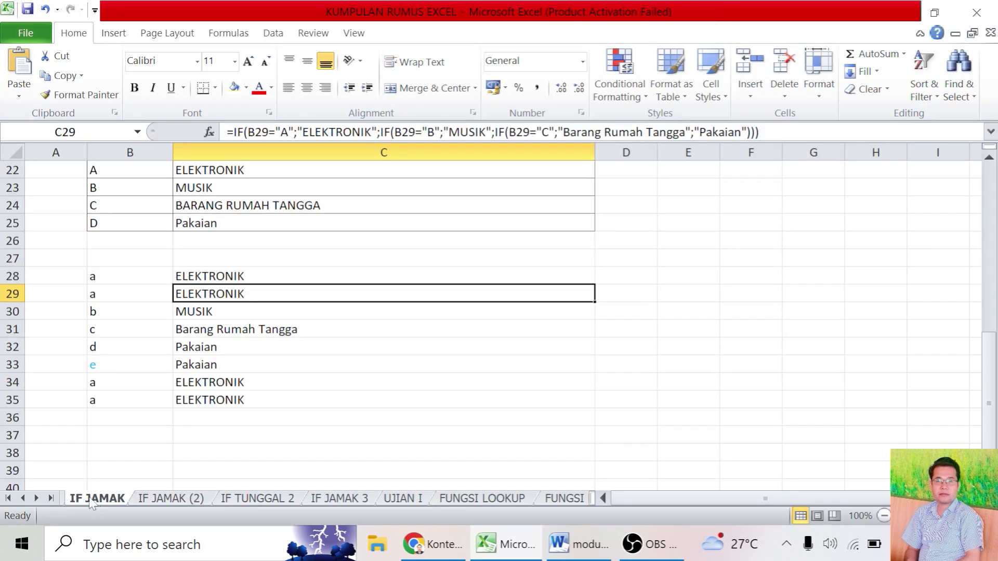
{"action": "left_click", "coordinate": [34, 497]}
{"action": "scroll", "coordinate": [475, 363], "scroll_direction": "up", "scroll_amount": 3}
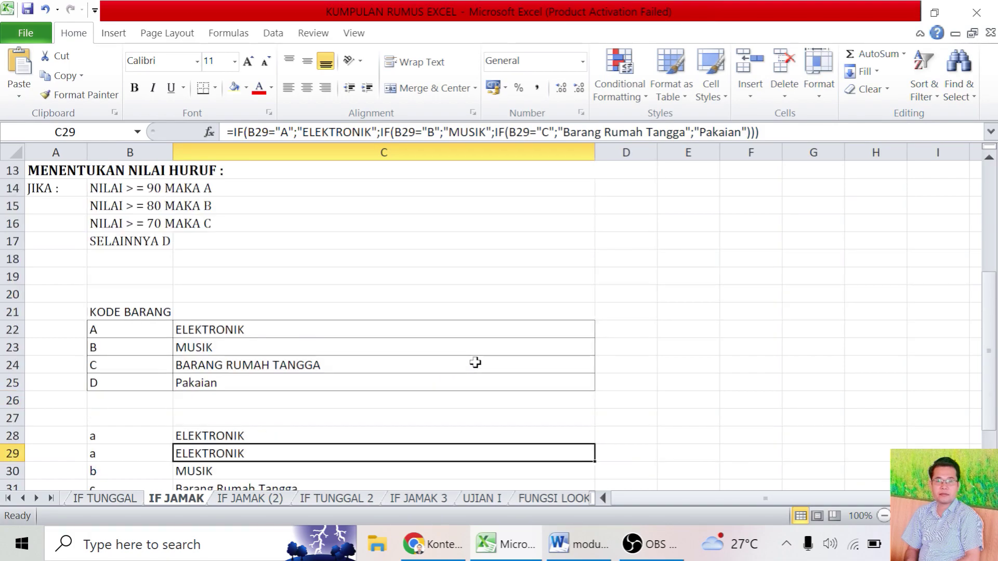
{"action": "scroll", "coordinate": [335, 283], "scroll_direction": "up", "scroll_amount": 4}
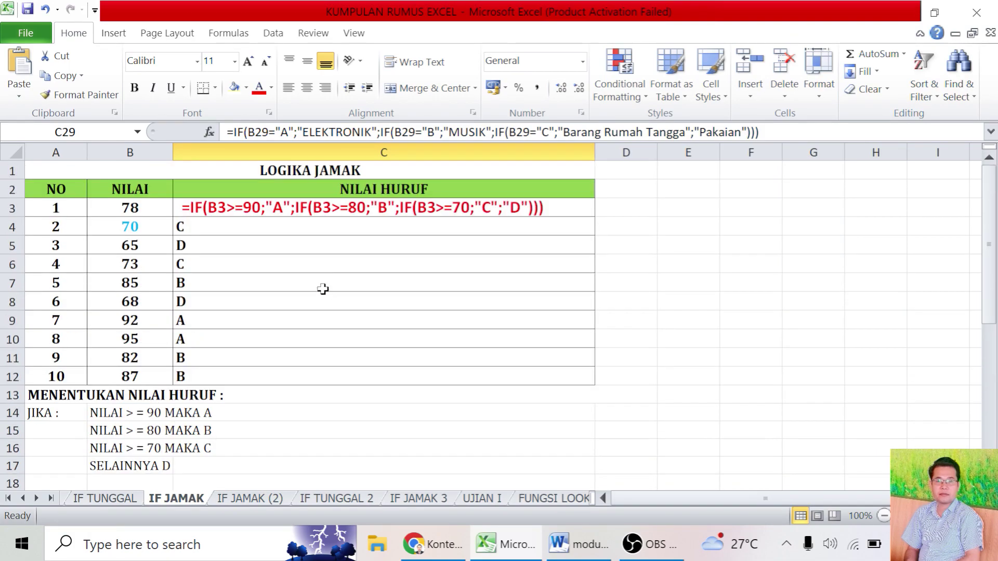
{"action": "left_click", "coordinate": [305, 248]}
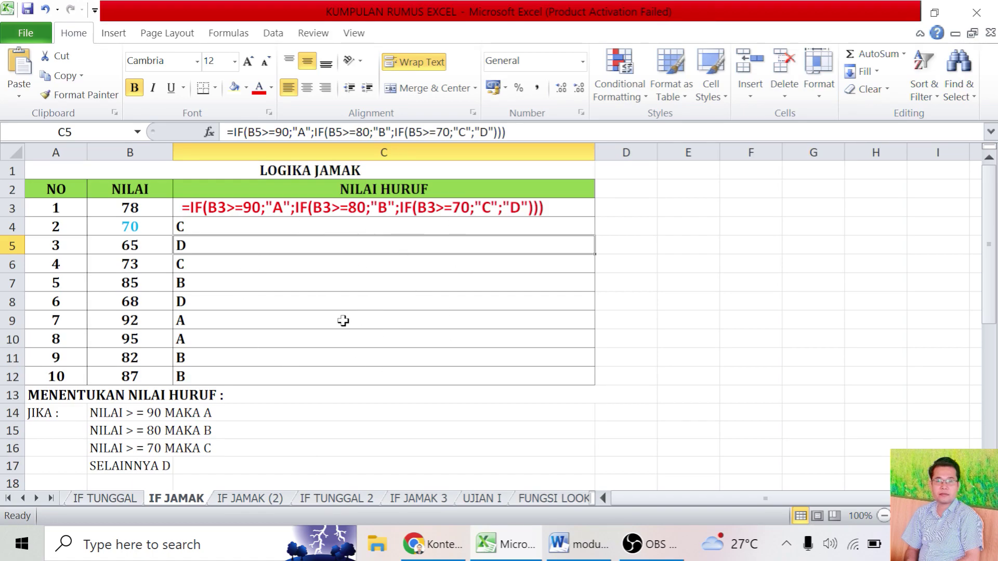
Compare the item codes in B3:B12 with the vertical helper table F5:G8 on the FUNGSI LOOKUP sheet
{"action": "left_click", "coordinate": [540, 499]}
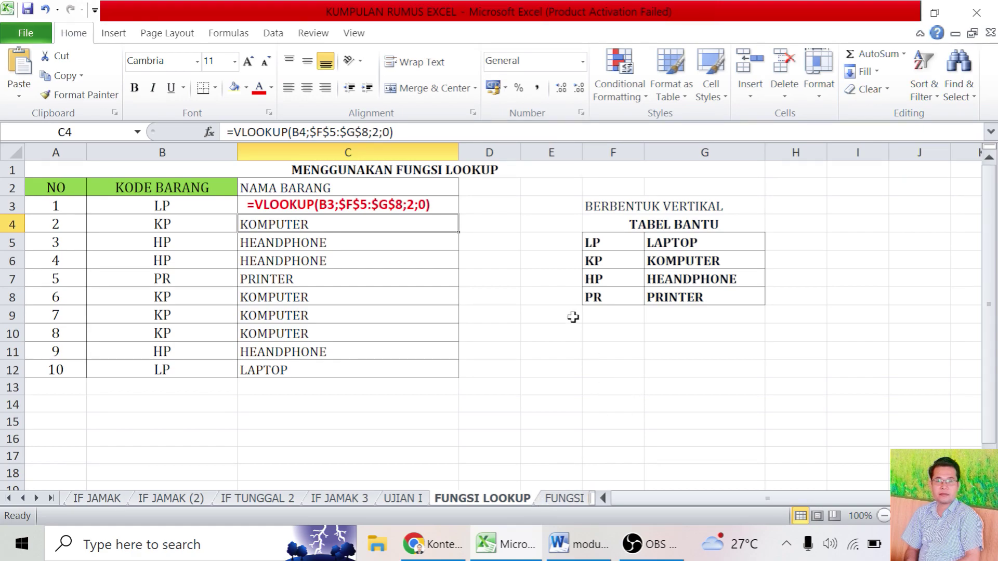
{"action": "left_click", "coordinate": [587, 348]}
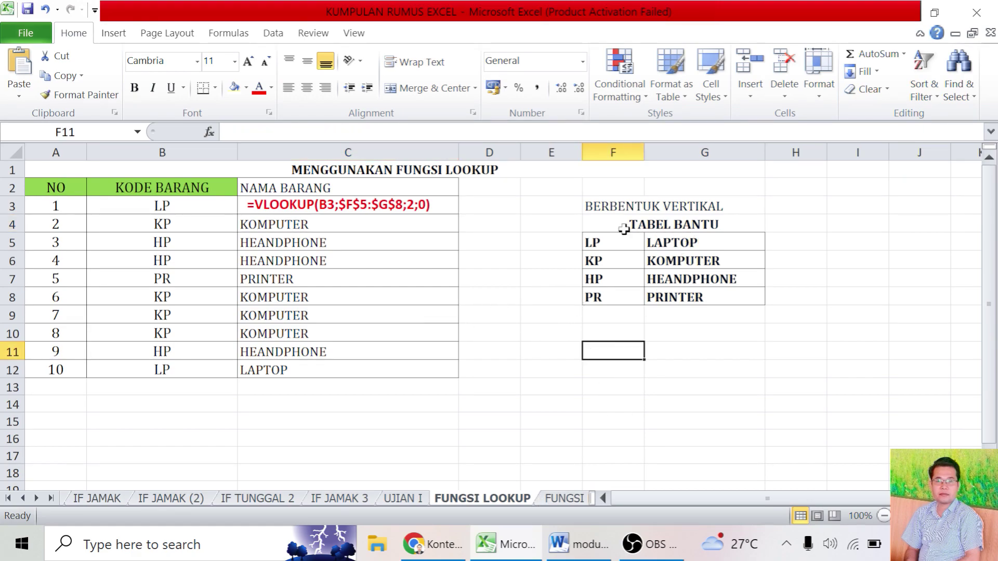
{"action": "left_click_drag", "start_coordinate": [592, 242], "coordinate": [691, 275]}
{"action": "left_click", "coordinate": [600, 242]}
{"action": "left_click_drag", "start_coordinate": [600, 242], "coordinate": [715, 294]}
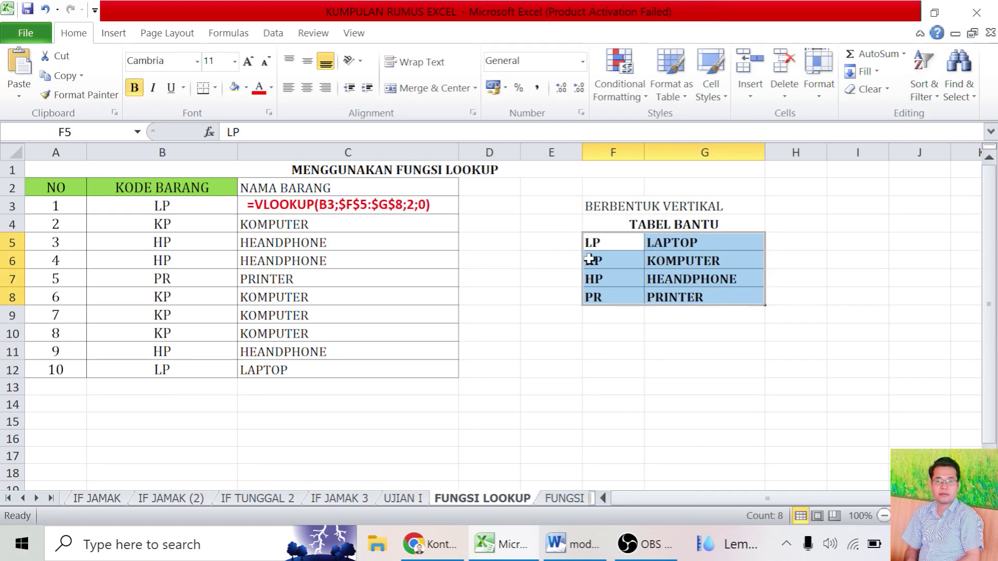
{"action": "left_click_drag", "start_coordinate": [176, 206], "coordinate": [163, 370]}
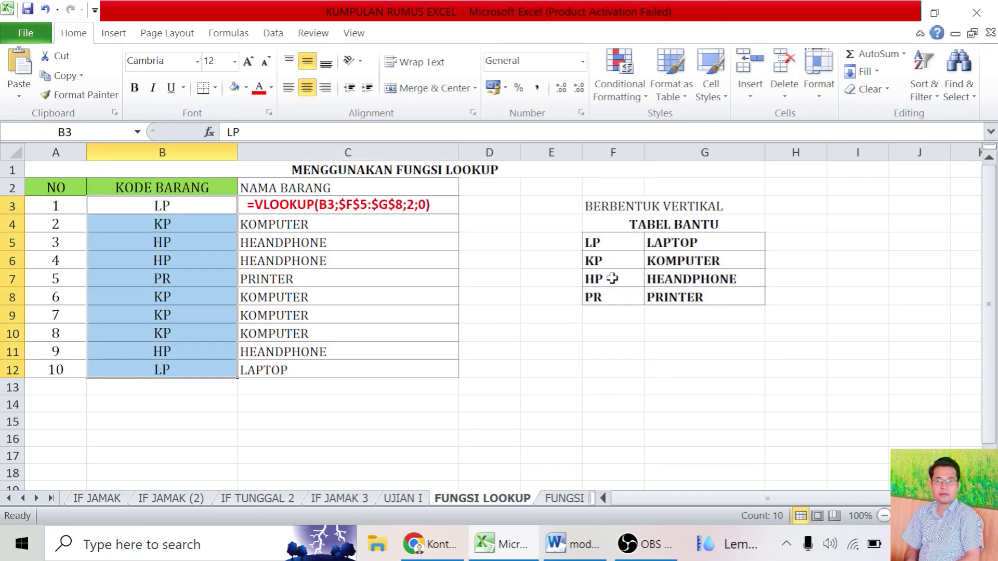
{"action": "left_click_drag", "start_coordinate": [598, 243], "coordinate": [731, 300]}
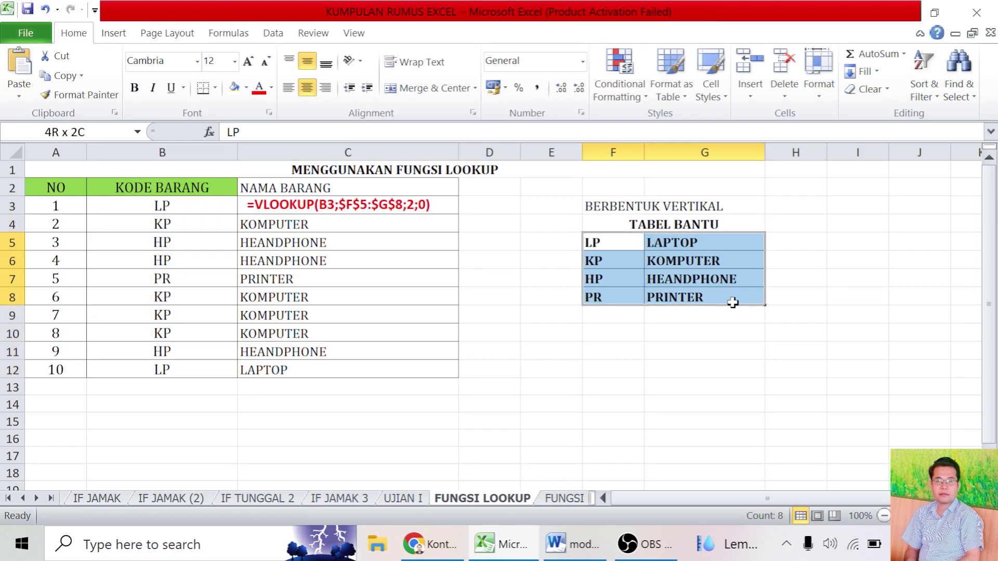
Trace code LP from B3 to its entry in F5:G5, and check the VLOOKUP formula text against the helper table
{"action": "left_click", "coordinate": [155, 210]}
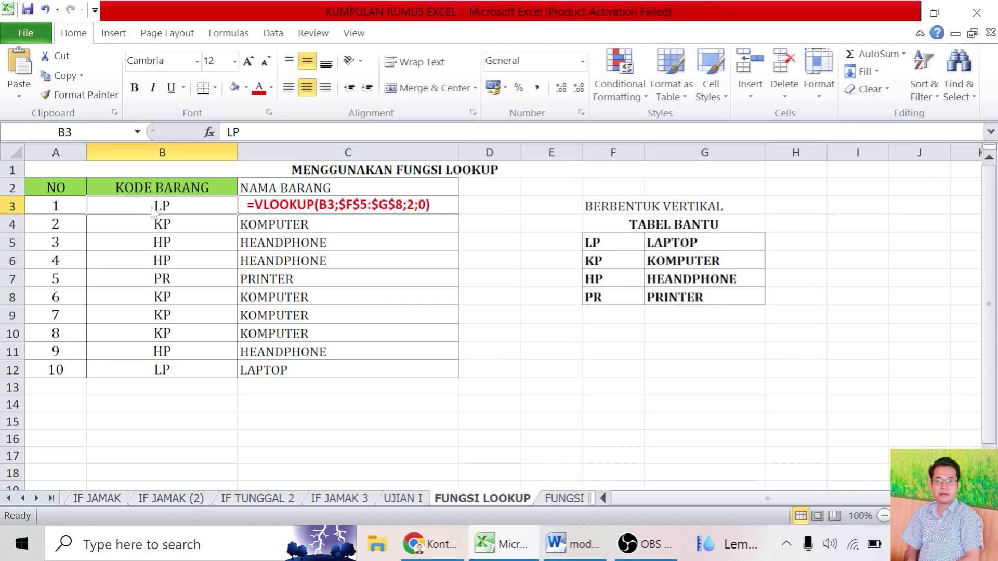
{"action": "left_click", "coordinate": [596, 243]}
{"action": "left_click", "coordinate": [681, 243]}
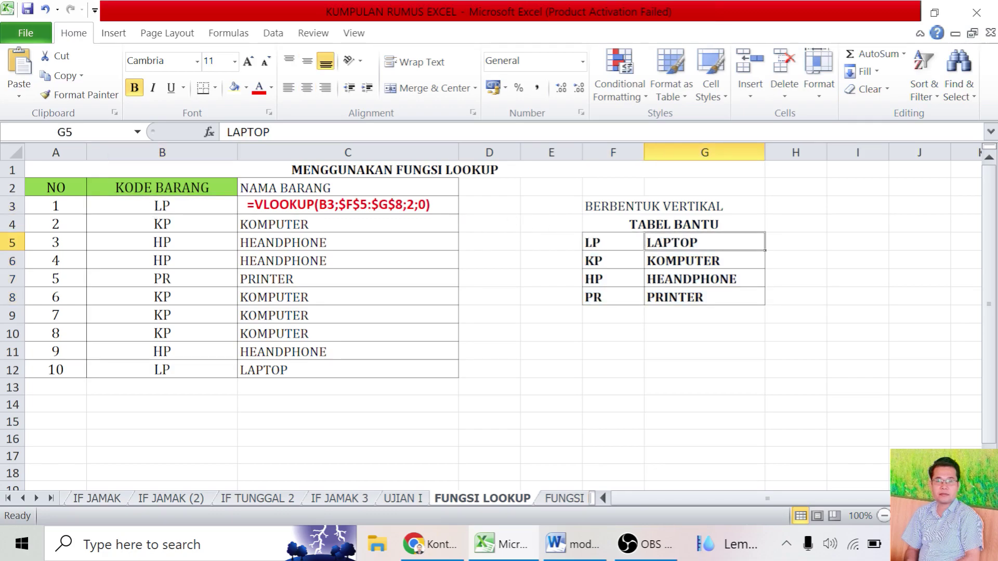
{"action": "left_click", "coordinate": [440, 205]}
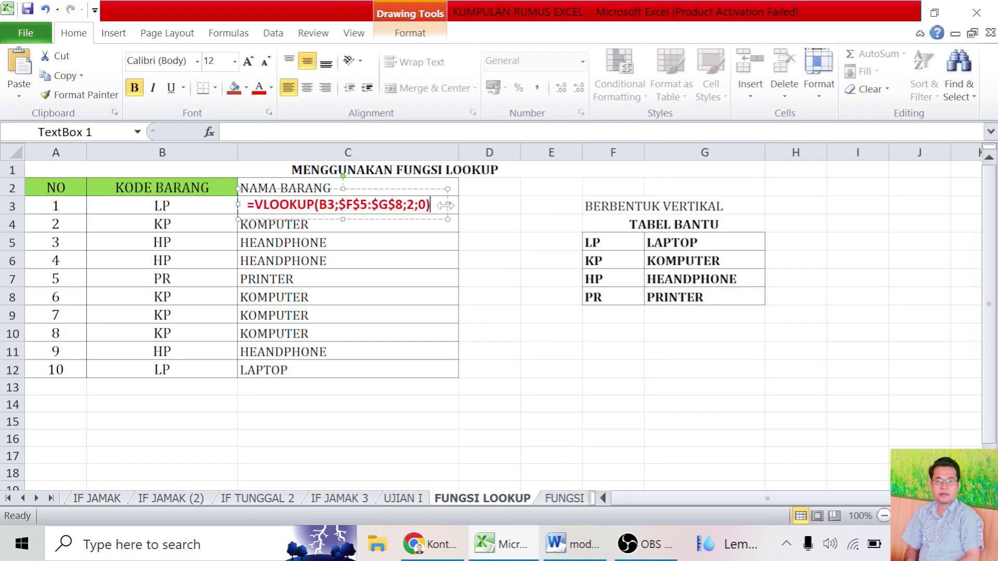
{"action": "left_click", "coordinate": [180, 278]}
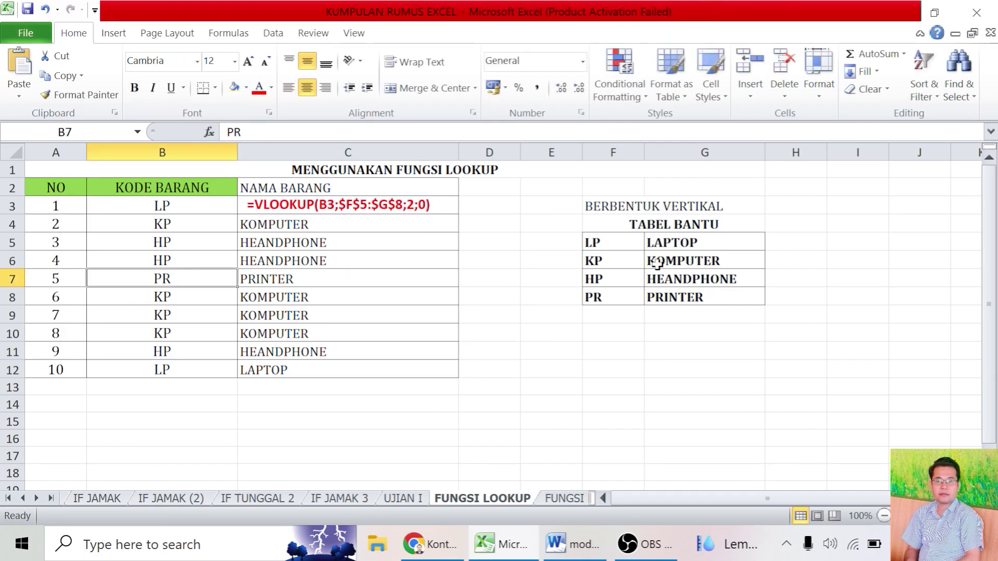
{"action": "left_click_drag", "start_coordinate": [585, 247], "coordinate": [703, 297]}
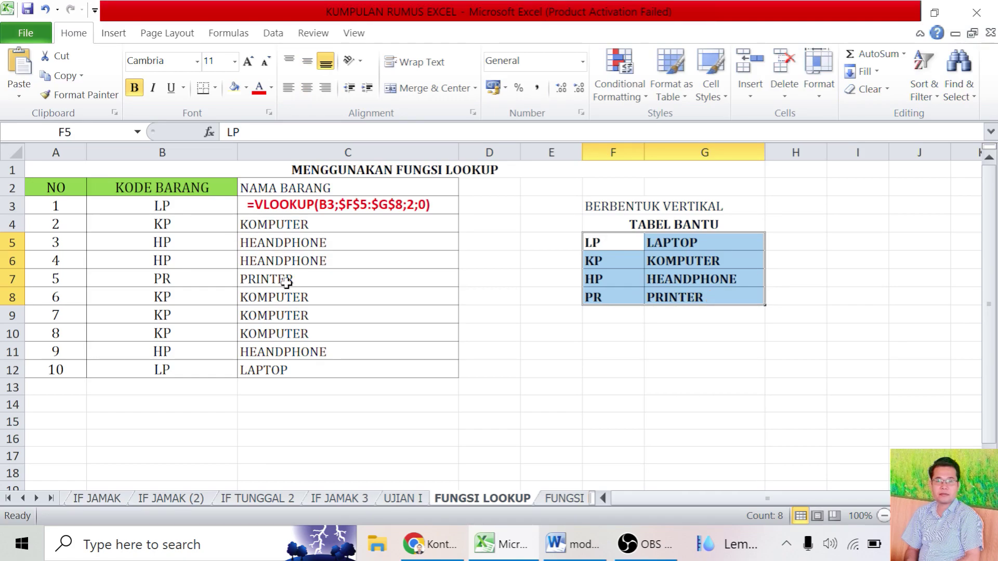
{"action": "left_click", "coordinate": [611, 331]}
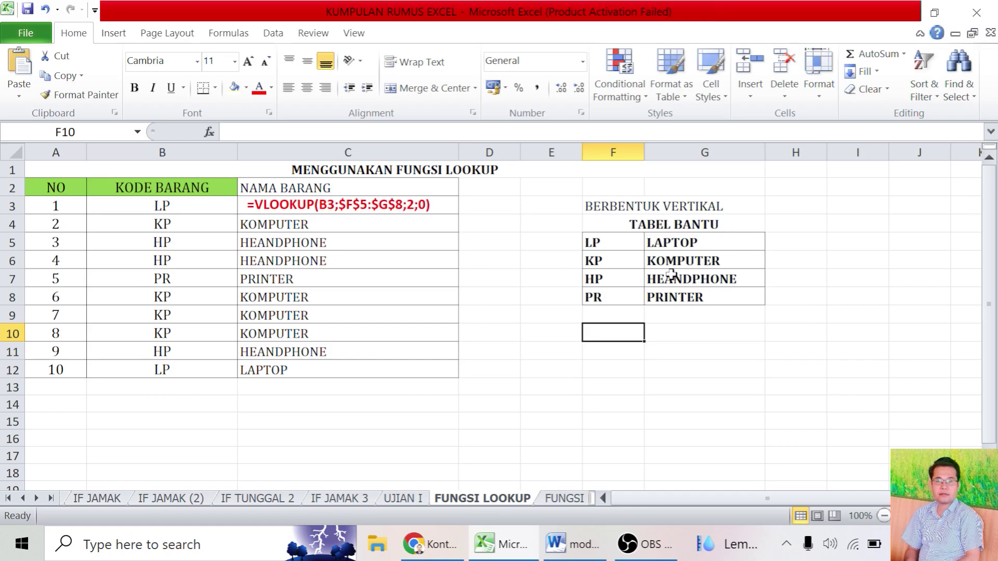
Enter the label "vlookup" in cell F12 below the vertical helper table F5:G8
{"action": "left_click_drag", "start_coordinate": [593, 242], "coordinate": [709, 294]}
{"action": "left_click_drag", "start_coordinate": [594, 245], "coordinate": [724, 303]}
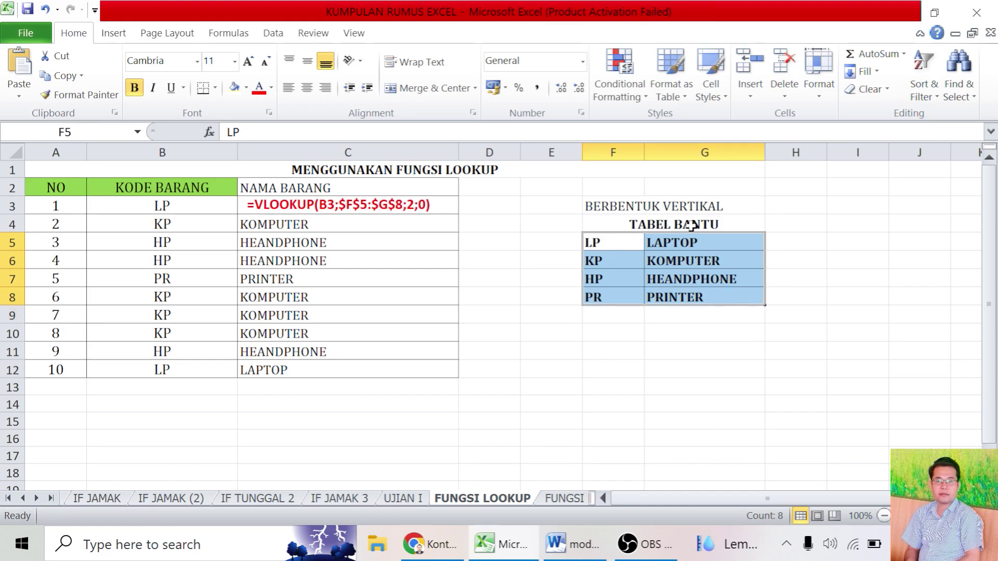
{"action": "left_click", "coordinate": [596, 367]}
{"action": "type", "text": "vlookup"}
{"action": "key", "text": "Return"}
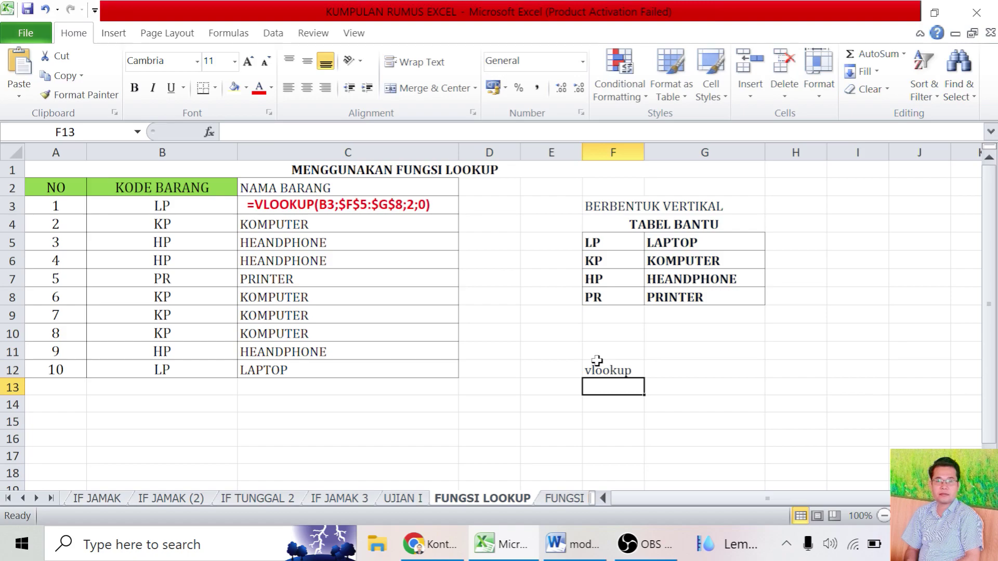
On the FUNGSI LOOKUP H) sheet, enter the label "hlookup" in cell F14 below the horizontal helper table F10:I11
{"action": "left_click", "coordinate": [558, 498]}
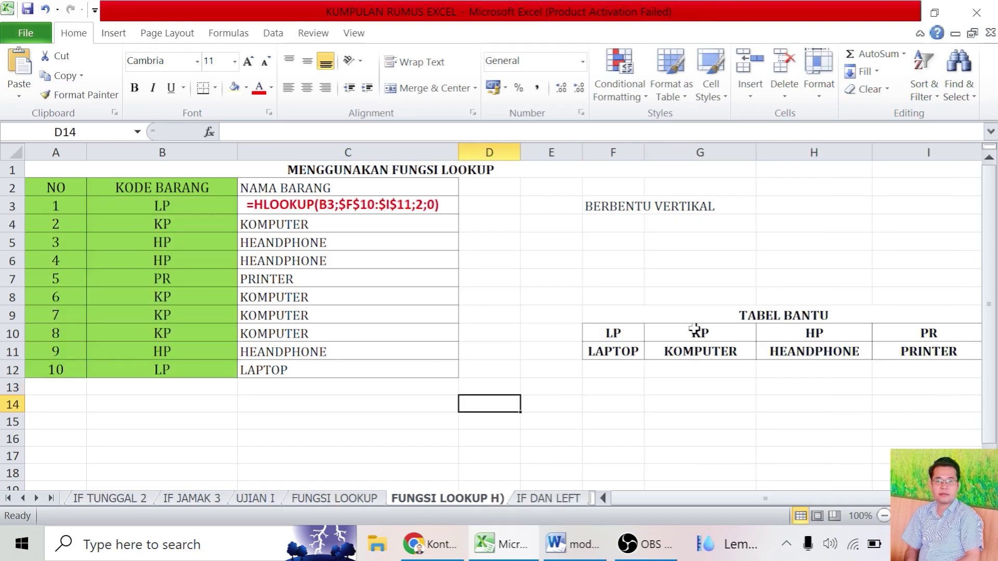
{"action": "left_click_drag", "start_coordinate": [723, 498], "coordinate": [731, 447]}
{"action": "left_click_drag", "start_coordinate": [553, 335], "coordinate": [855, 350]}
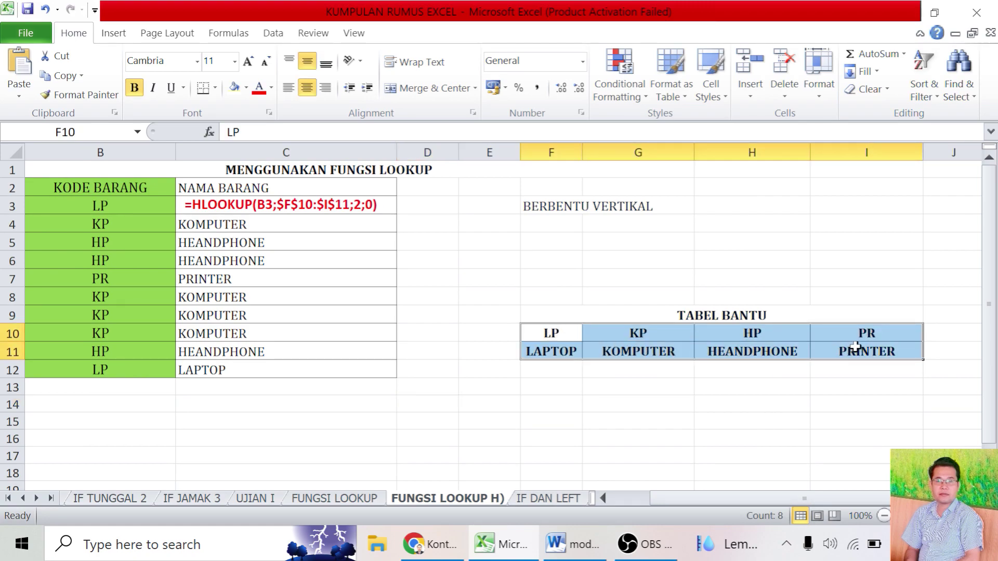
{"action": "left_click", "coordinate": [544, 403]}
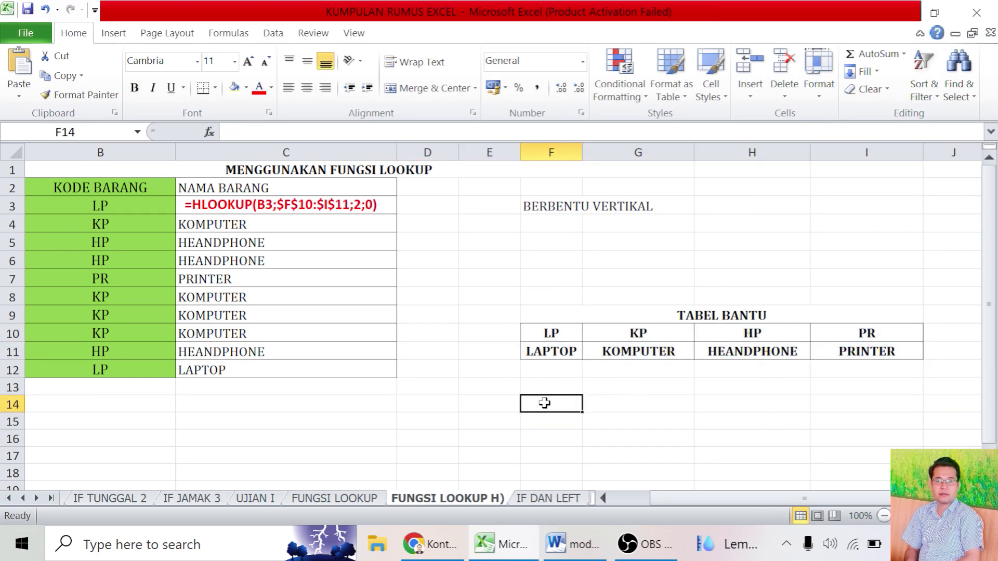
{"action": "type", "text": "hlookup"}
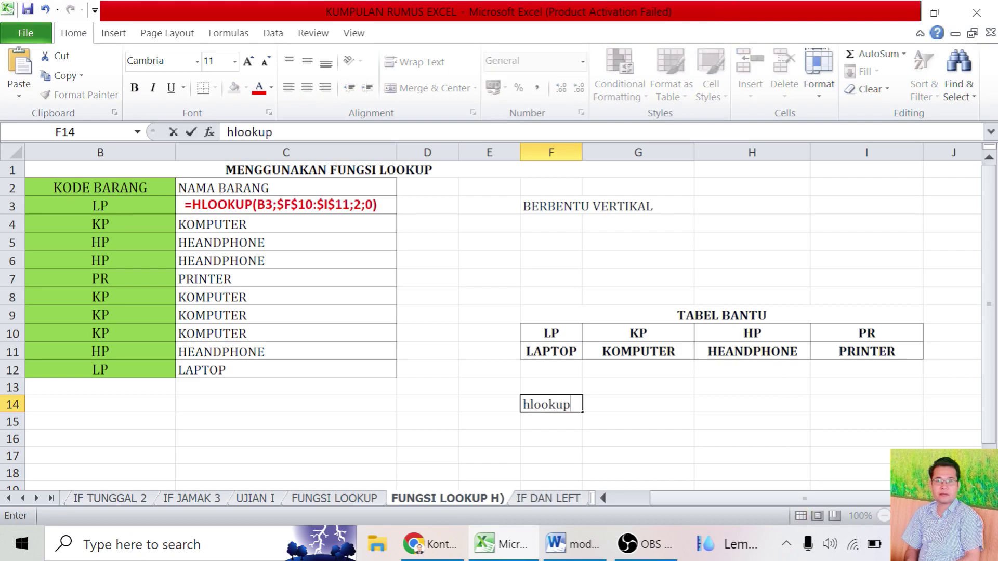
{"action": "key", "text": "Return"}
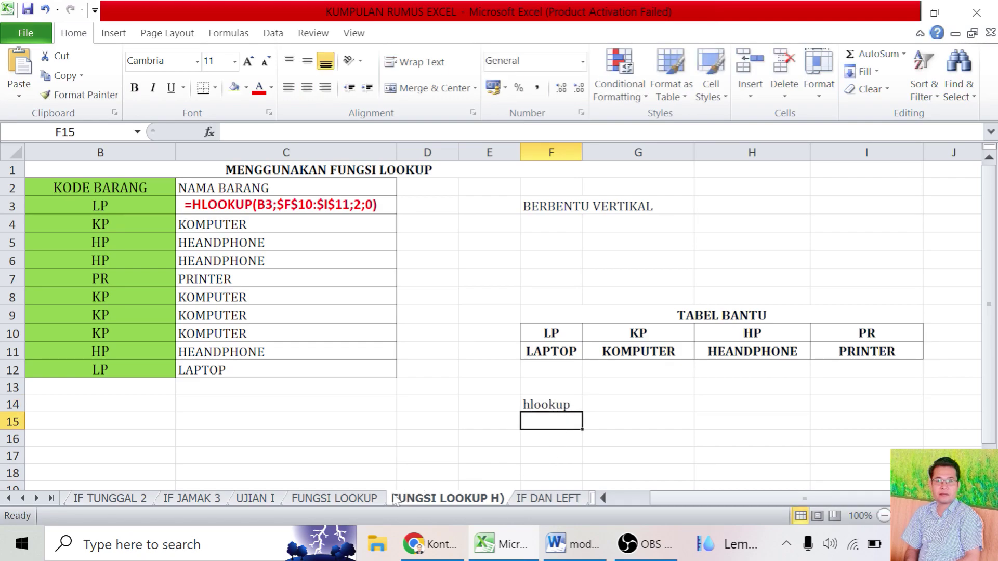
Compare the vertical table and its vlookup label on FUNGSI LOOKUP with the hlookup label on FUNGSI LOOKUP H)
{"action": "left_click", "coordinate": [364, 502]}
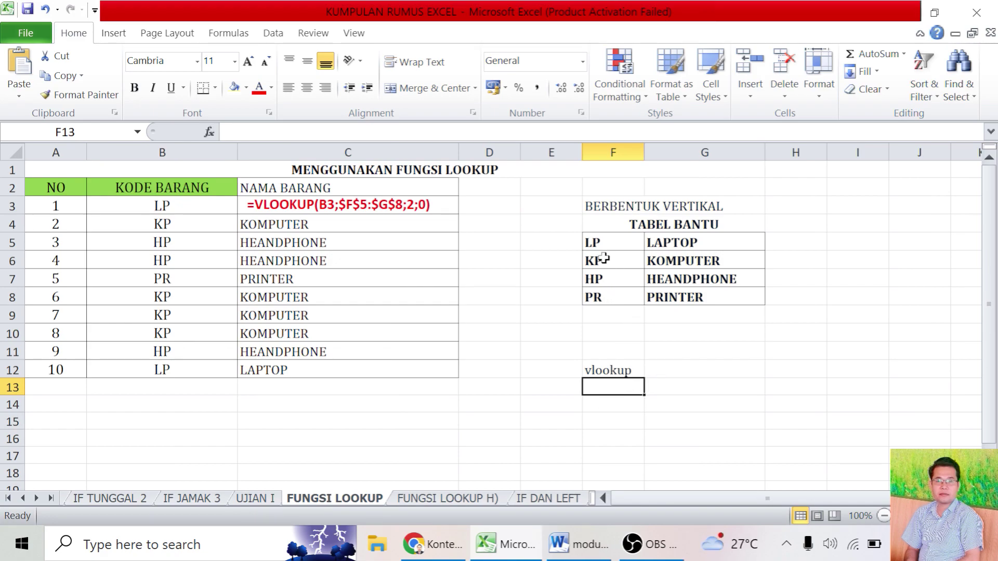
{"action": "left_click_drag", "start_coordinate": [595, 243], "coordinate": [711, 292]}
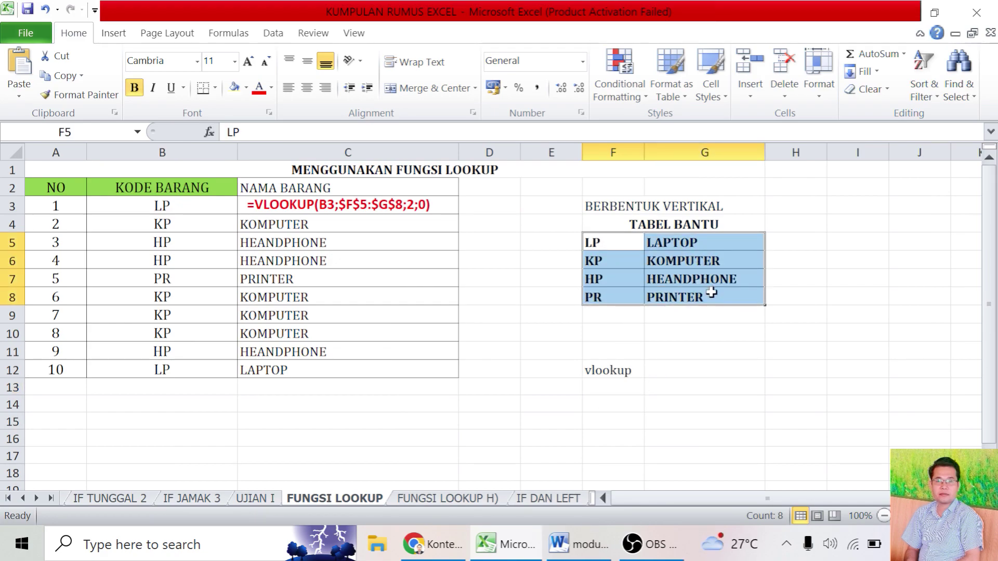
{"action": "left_click", "coordinate": [604, 367]}
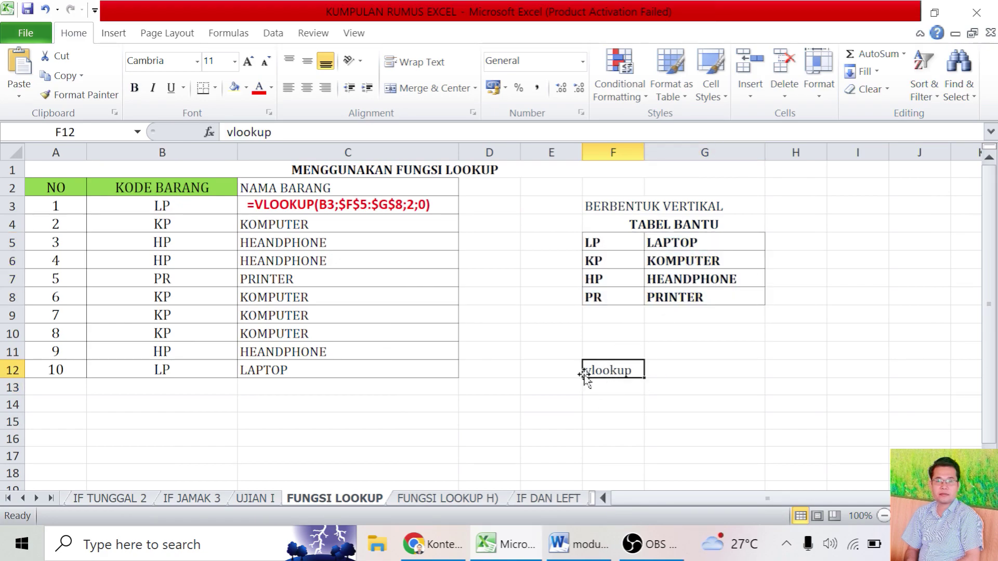
{"action": "left_click", "coordinate": [470, 499]}
{"action": "left_click", "coordinate": [552, 404]}
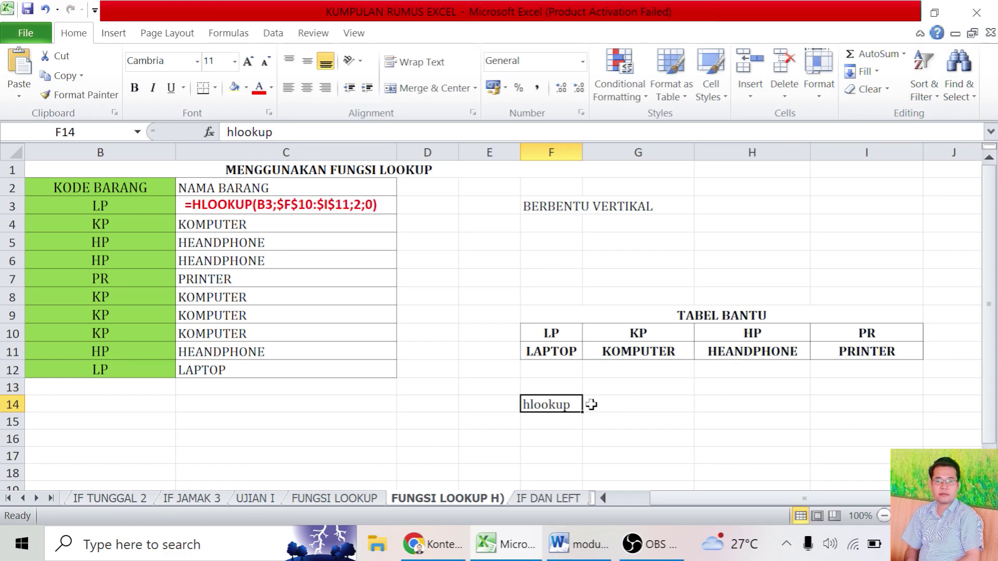
On the FUNGSI LOOKUP sheet, clear the item names in C4:C12 under NAMA BARANG
{"action": "left_click", "coordinate": [358, 502]}
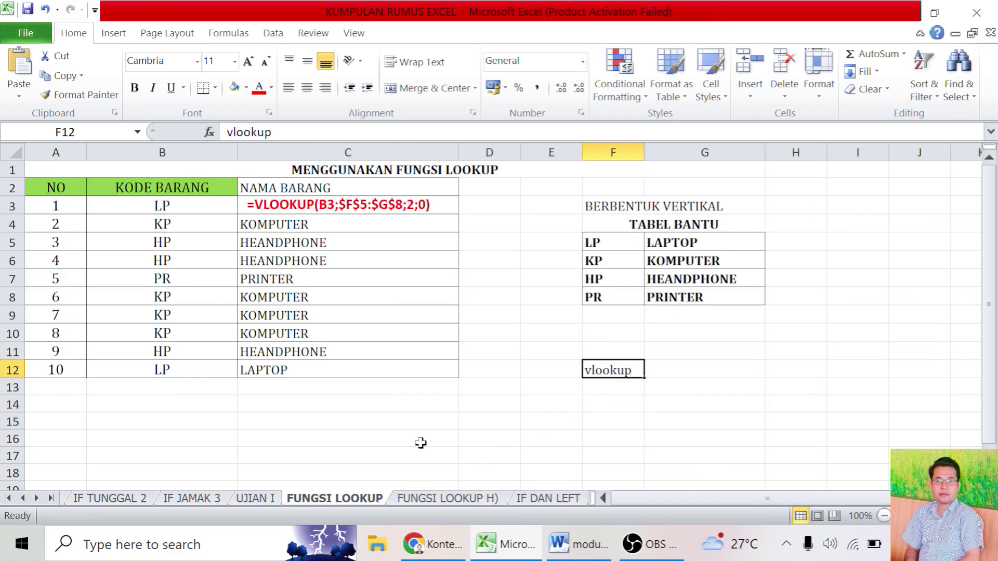
{"action": "left_click_drag", "start_coordinate": [273, 224], "coordinate": [290, 365]}
{"action": "key", "text": "Delete"}
{"action": "left_click", "coordinate": [399, 408]}
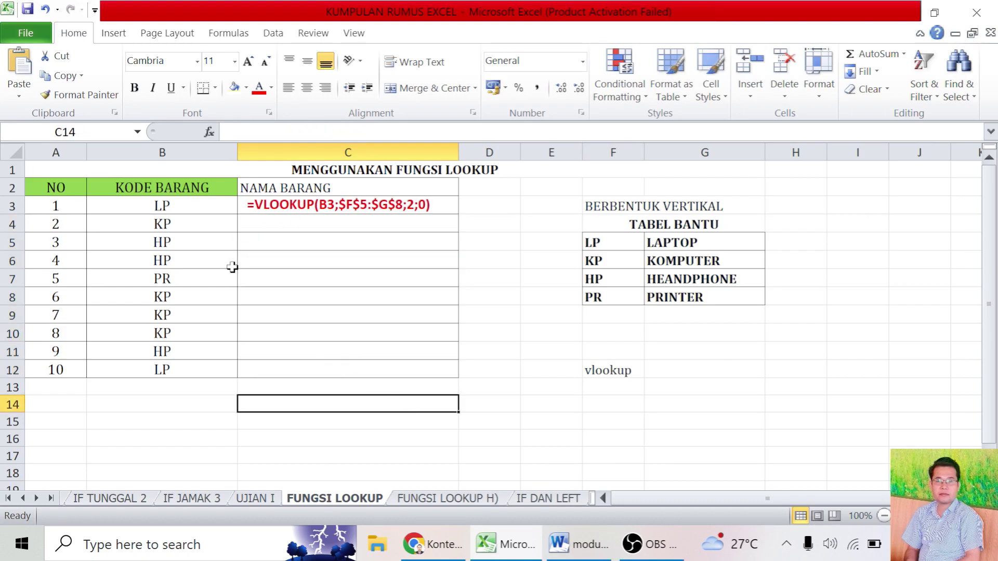
Examine the item codes in the KODE BARANG column and the entries of the vertical helper table F5:G8
{"action": "left_click_drag", "start_coordinate": [180, 203], "coordinate": [169, 346]}
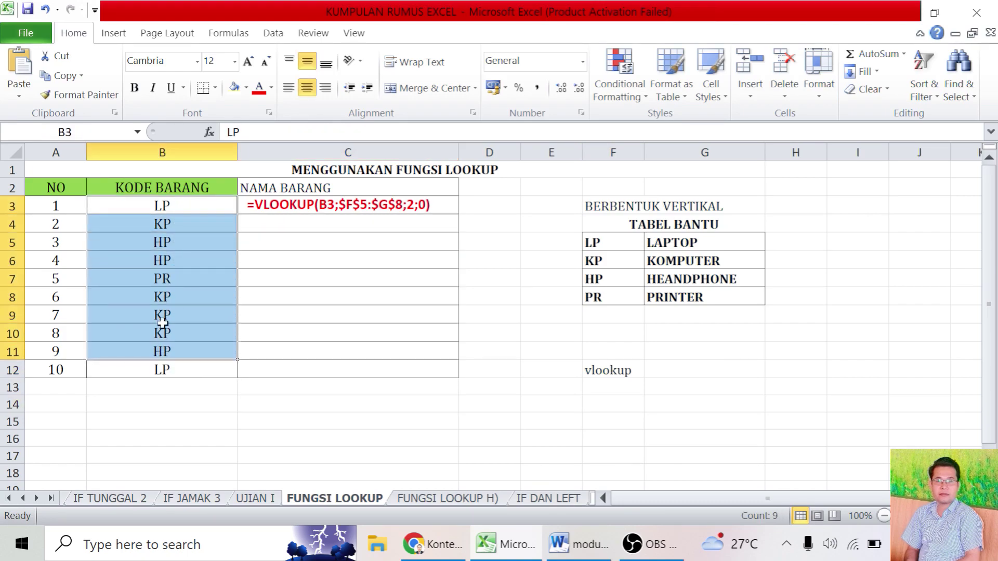
{"action": "left_click", "coordinate": [176, 206]}
{"action": "left_click", "coordinate": [171, 229]}
{"action": "left_click", "coordinate": [167, 243]}
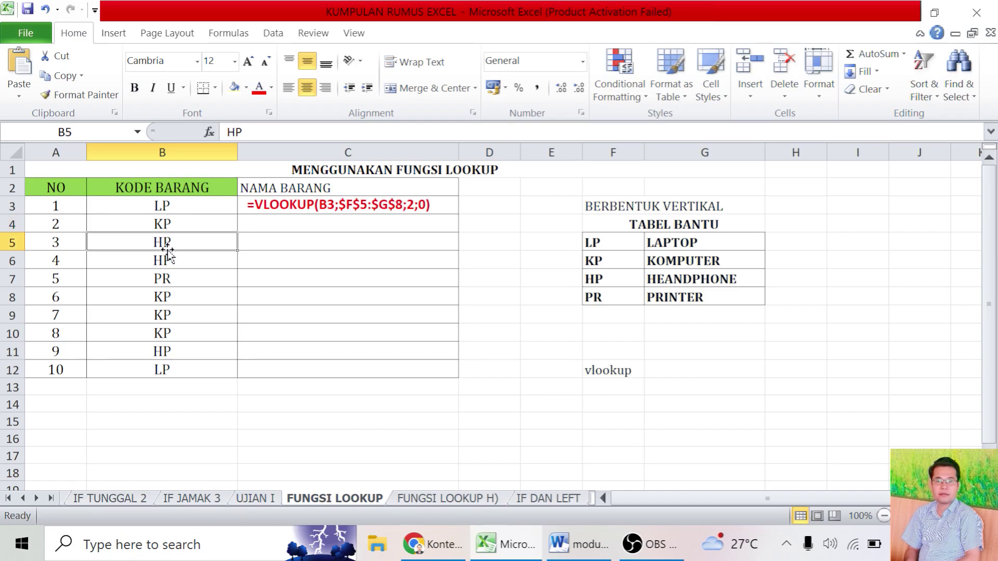
{"action": "left_click", "coordinate": [168, 278]}
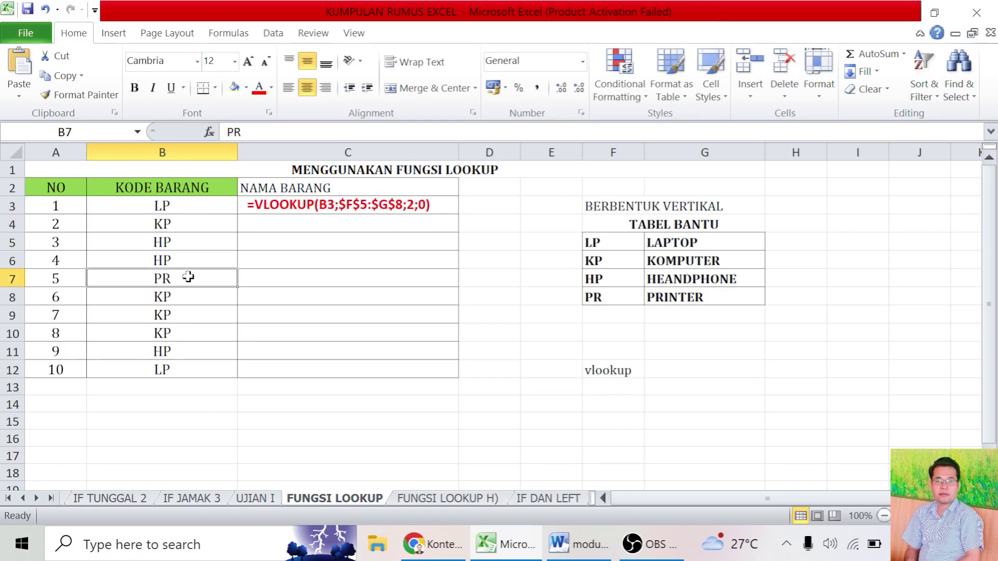
{"action": "left_click_drag", "start_coordinate": [180, 222], "coordinate": [164, 368]}
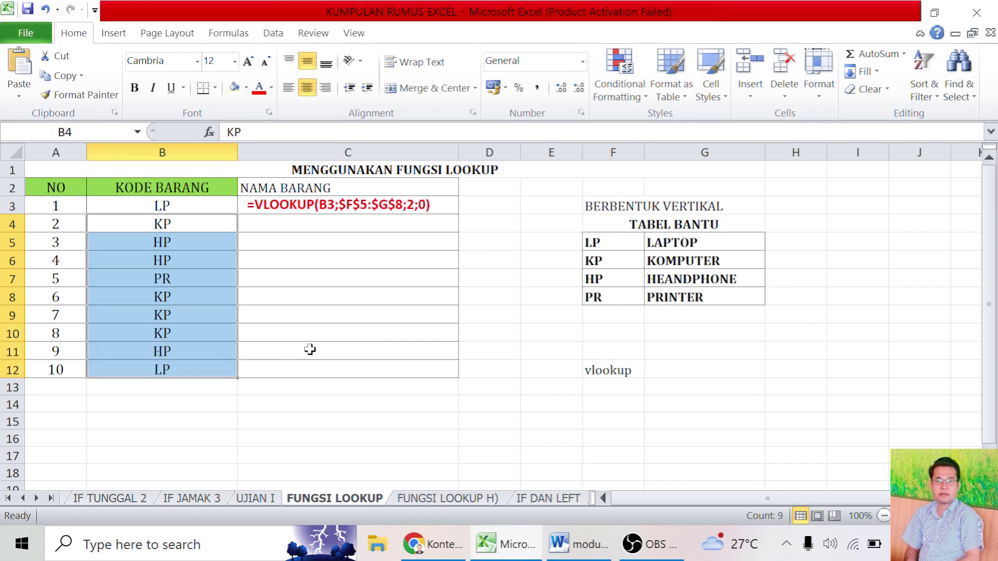
{"action": "left_click_drag", "start_coordinate": [606, 243], "coordinate": [714, 297]}
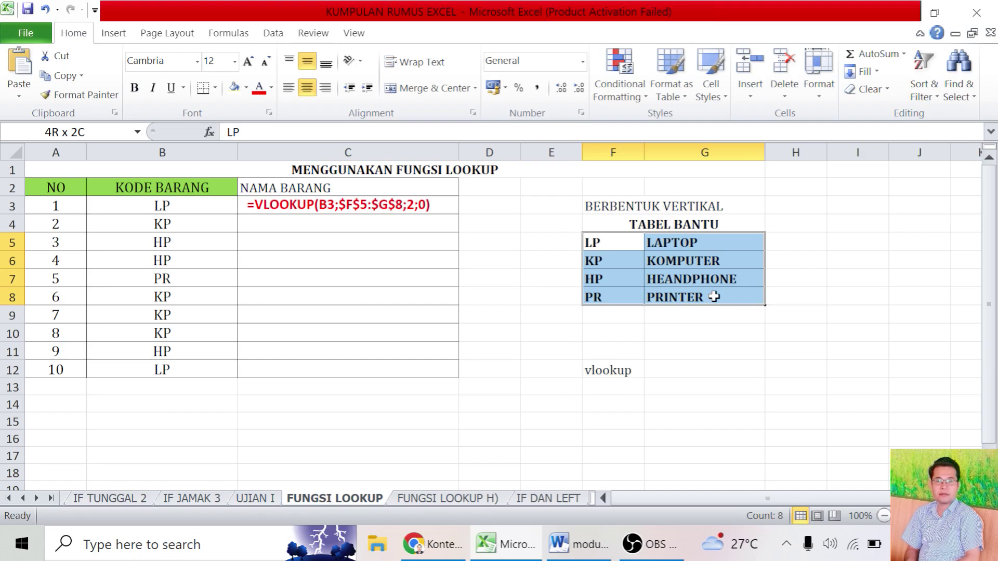
{"action": "left_click_drag", "start_coordinate": [713, 297], "coordinate": [713, 297]}
{"action": "left_click", "coordinate": [507, 436]}
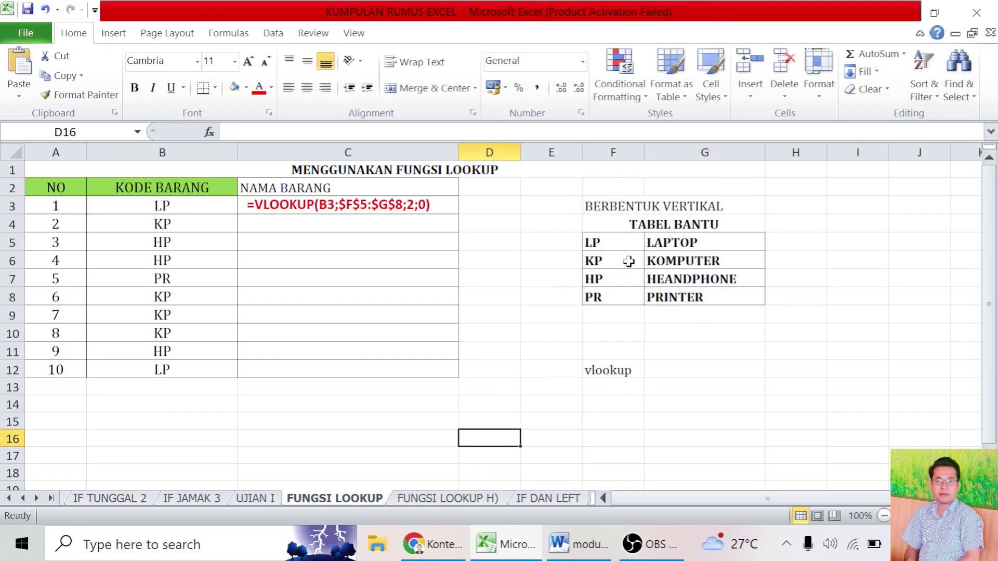
{"action": "left_click_drag", "start_coordinate": [607, 242], "coordinate": [720, 297]}
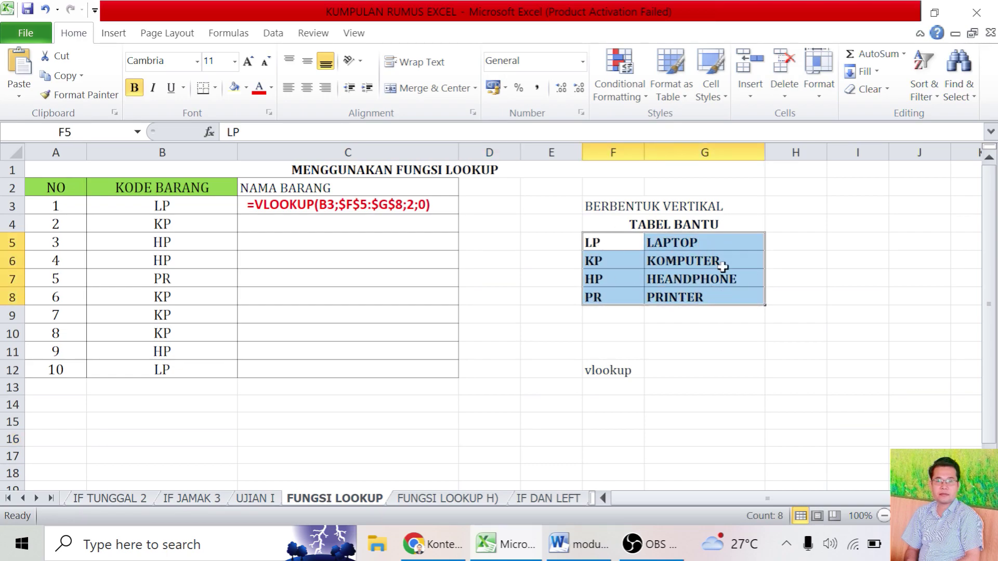
{"action": "left_click", "coordinate": [616, 258]}
{"action": "left_click", "coordinate": [597, 242]}
{"action": "left_click_drag", "start_coordinate": [596, 242], "coordinate": [720, 294]}
Start a VLOOKUP formula in C4 with B4 as the lookup value
{"action": "left_click", "coordinate": [284, 228]}
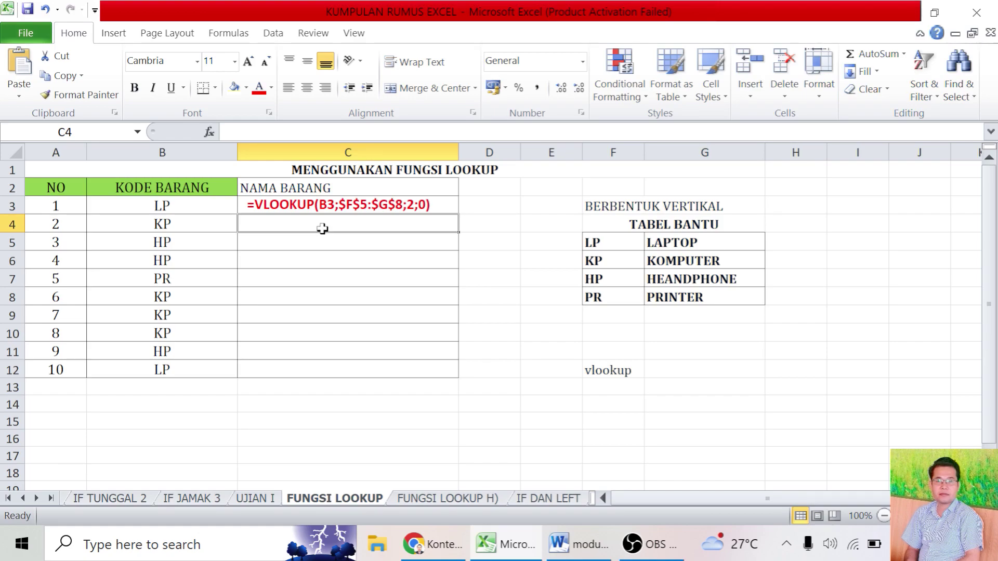
{"action": "type", "text": "="}
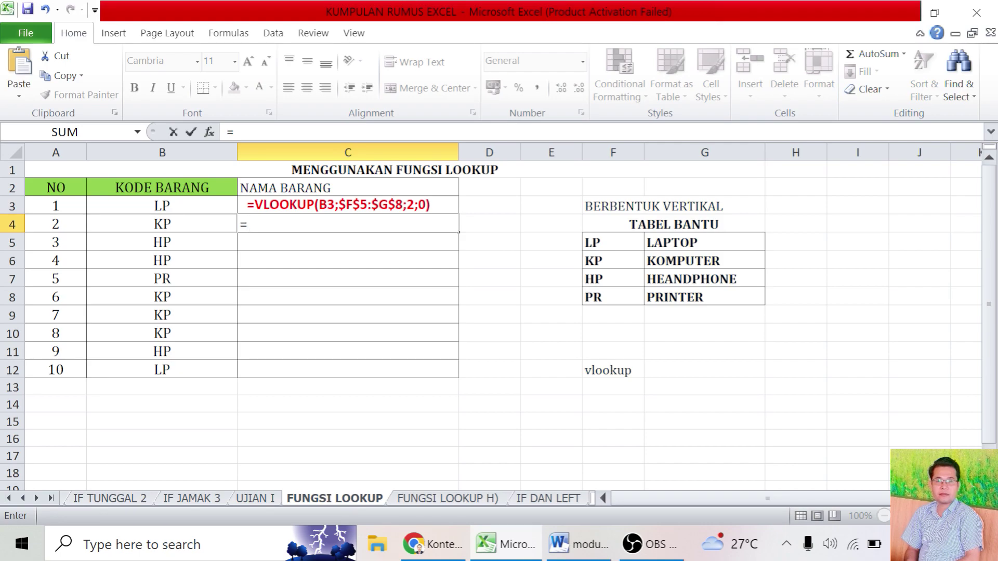
{"action": "type", "text": "vlookup"}
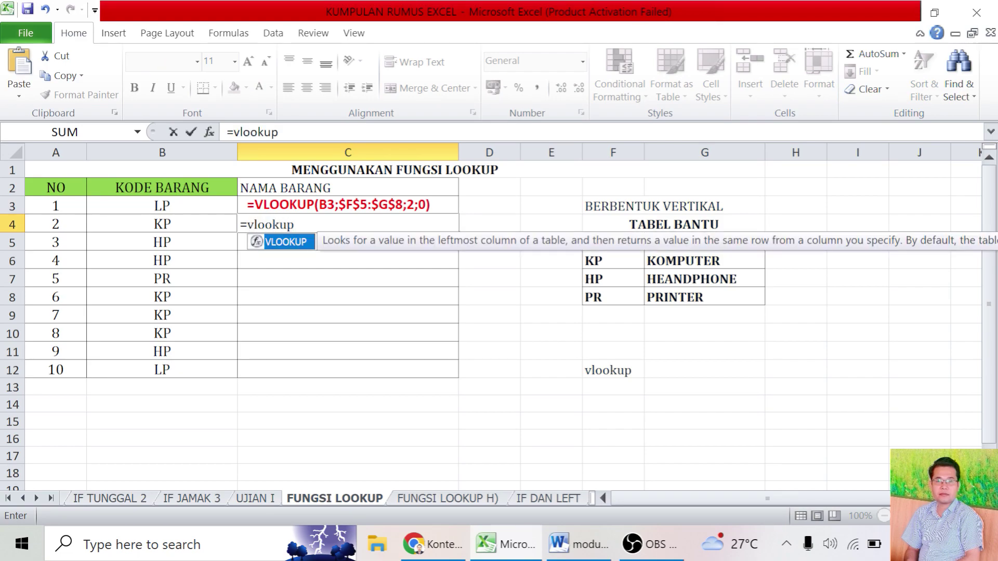
{"action": "type", "text": "("}
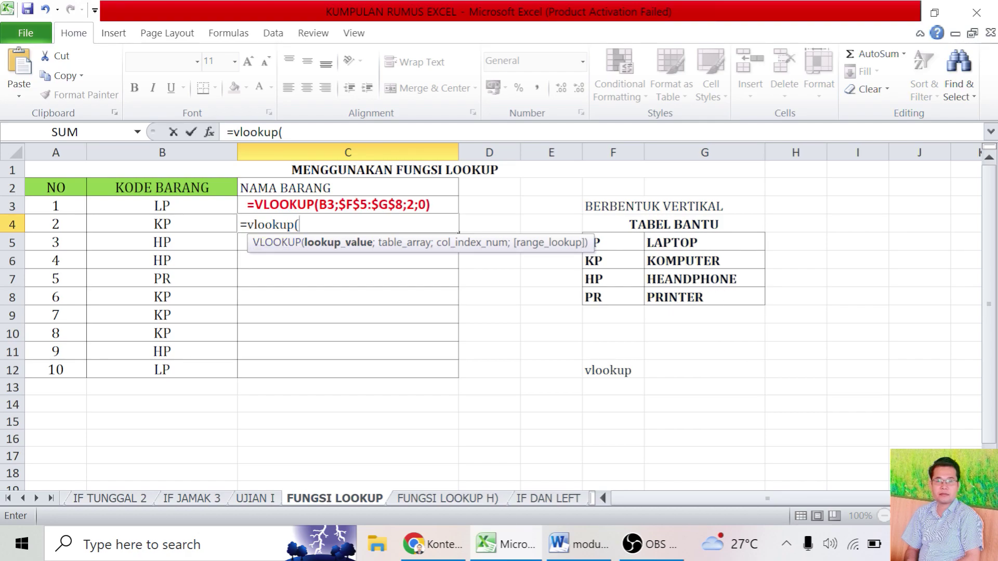
{"action": "left_click", "coordinate": [160, 223]}
{"action": "type", "text": ";"}
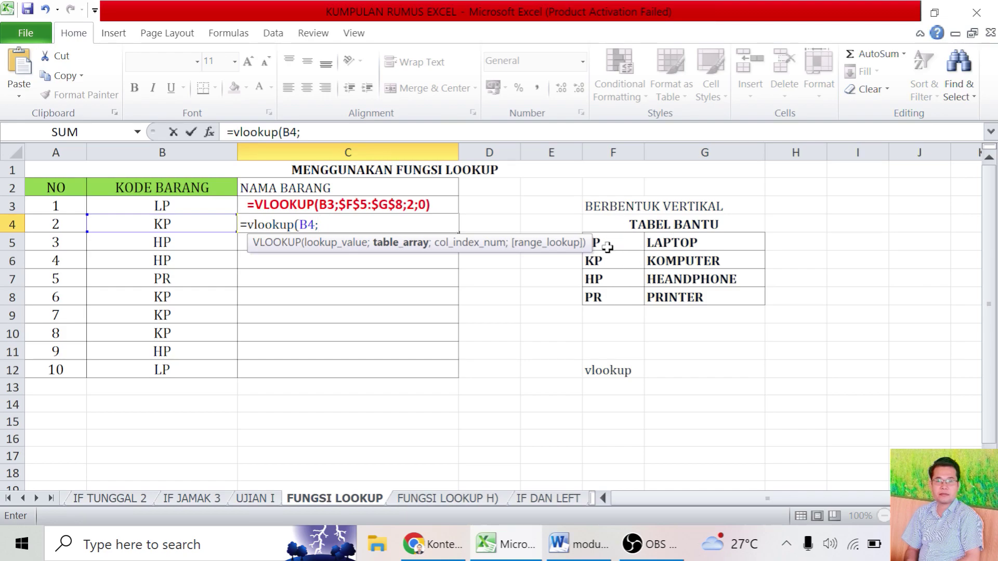
Complete the C4 formula with the absolute table range $F$5:$G$8, column index 2 and range lookup 0
{"action": "left_click_drag", "start_coordinate": [608, 242], "coordinate": [709, 296]}
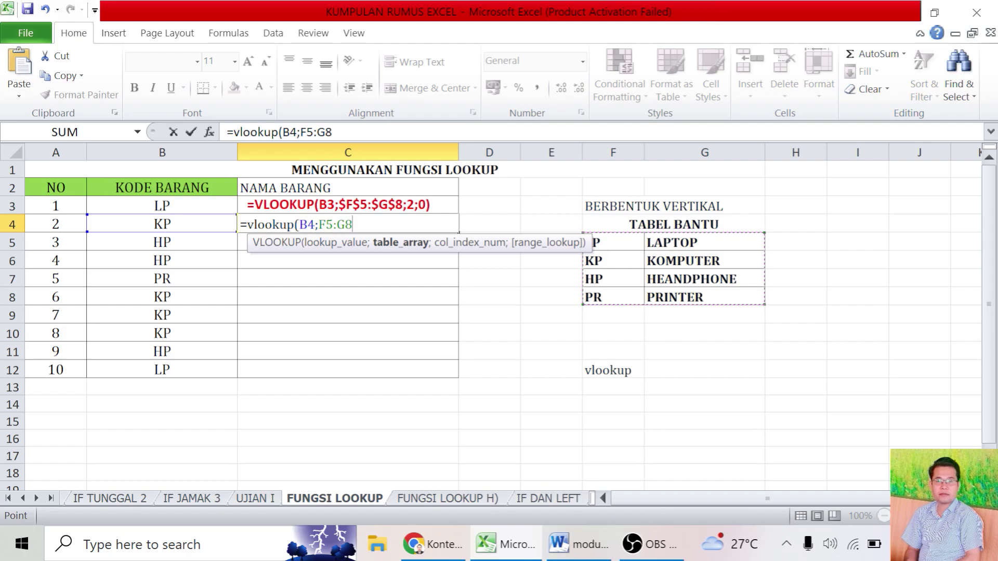
{"action": "key", "text": "XF86MonBrightnessUp"}
{"action": "key", "text": "XF86MonBrightnessUp"}
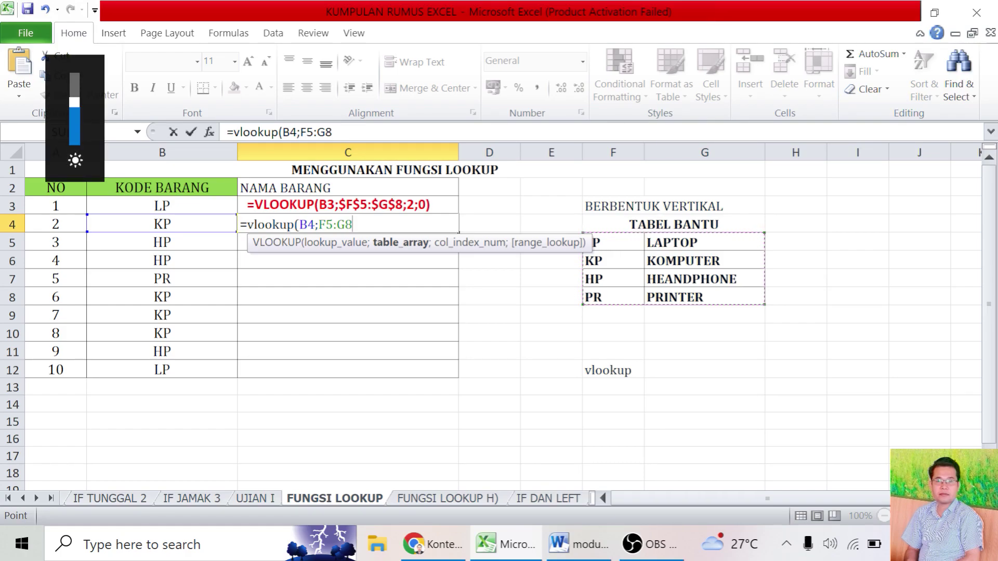
{"action": "key", "text": "F4"}
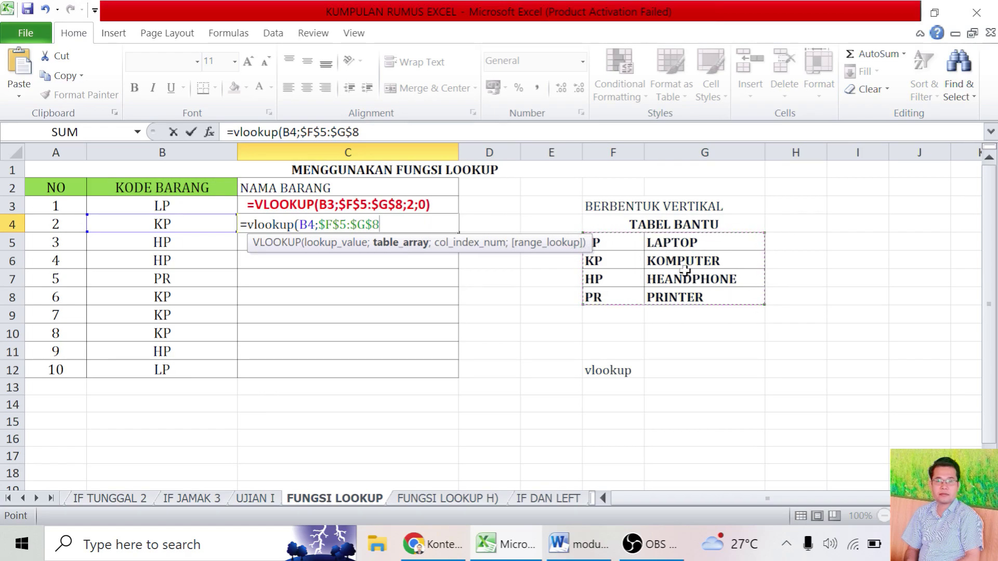
{"action": "type", "text": ";"}
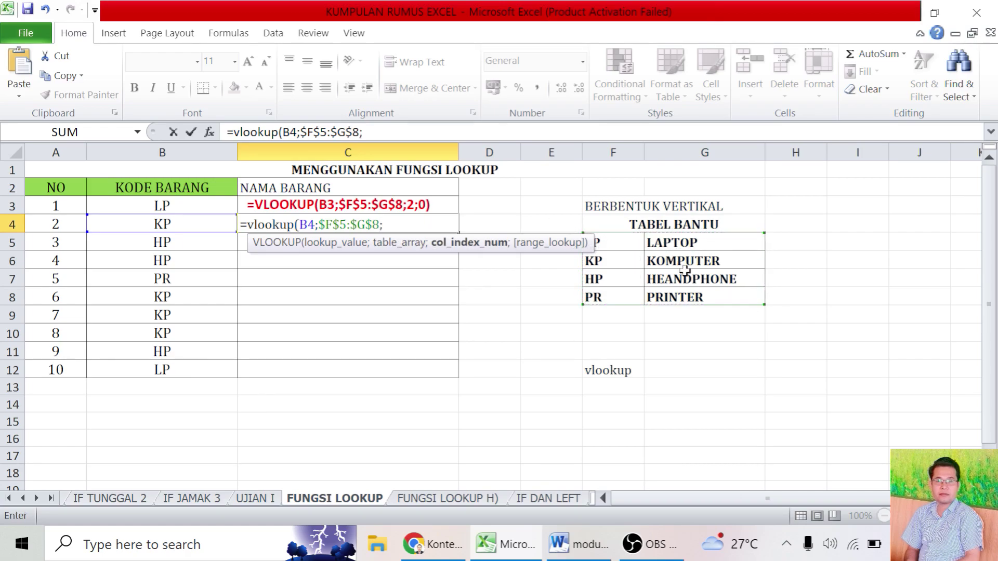
{"action": "type", "text": "2;0"}
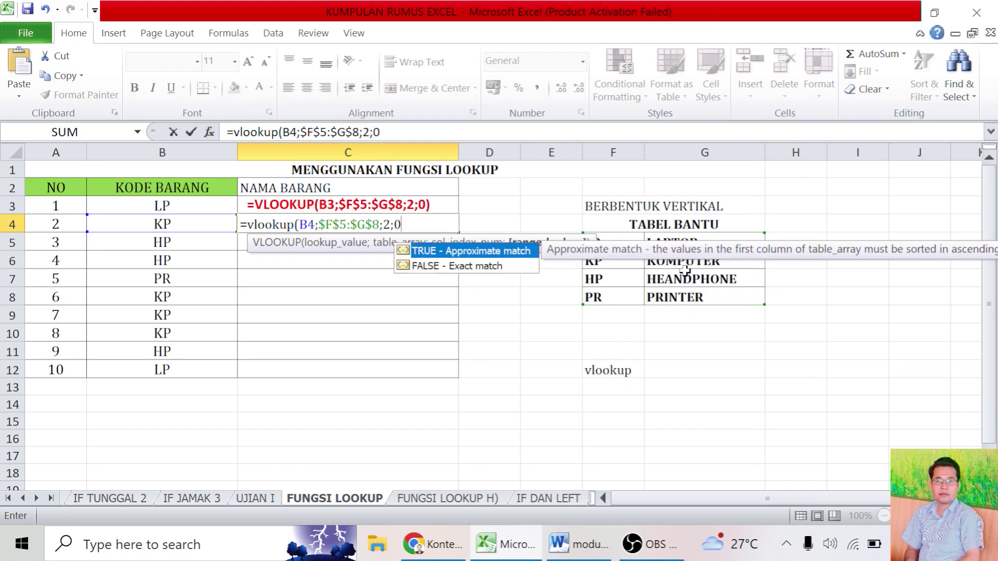
{"action": "type", "text": ")"}
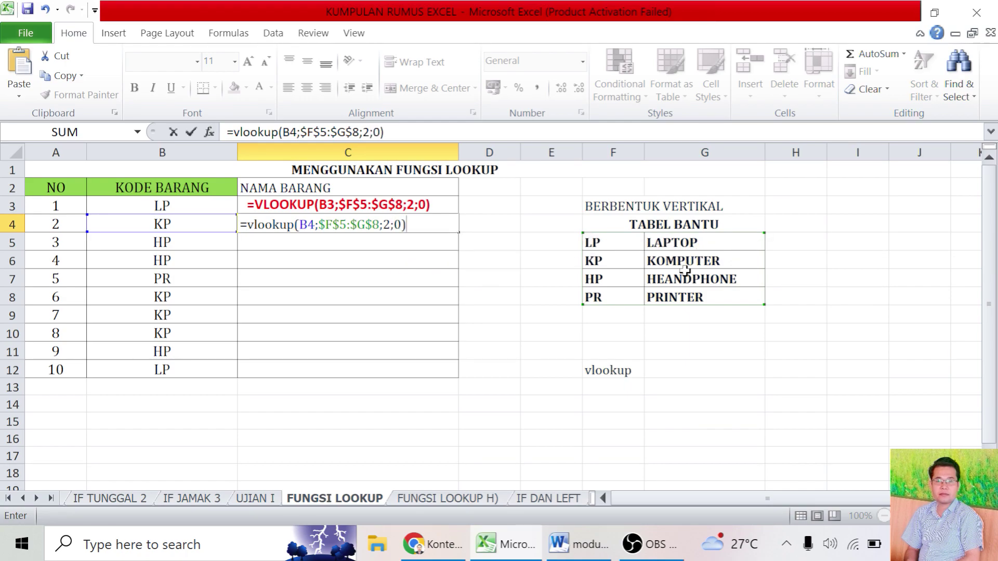
{"action": "key", "text": "Return"}
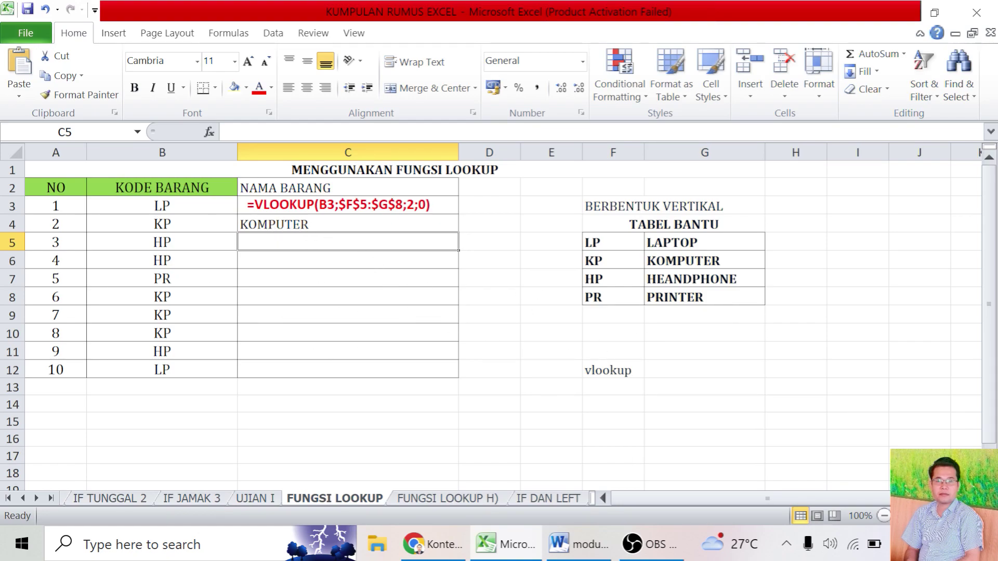
Fill code cell B3 with light blue and compare it with the lookup value in the VLOOKUP formula text
{"action": "left_click", "coordinate": [151, 205]}
{"action": "left_click", "coordinate": [246, 88]}
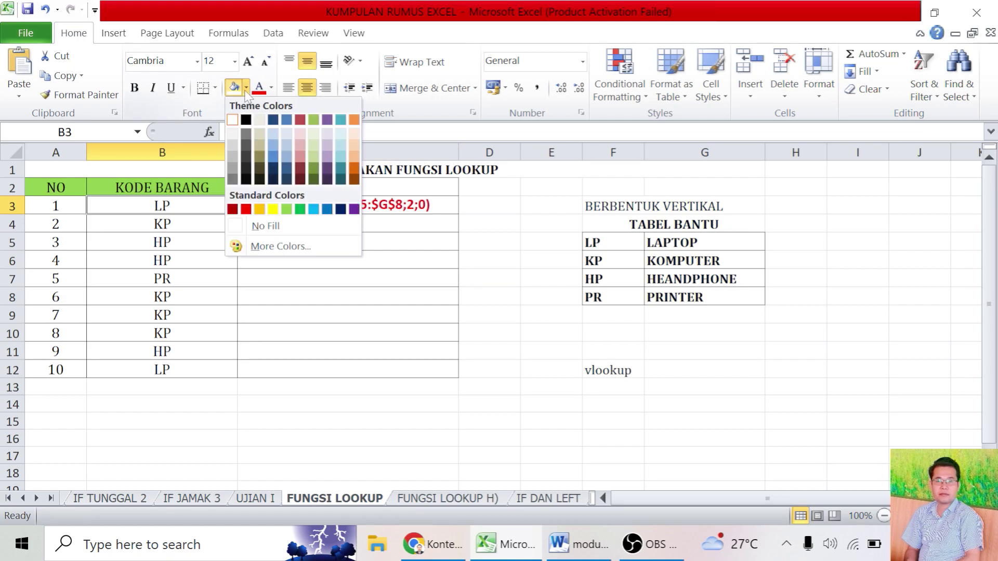
{"action": "left_click", "coordinate": [313, 209]}
{"action": "left_click", "coordinate": [329, 278]}
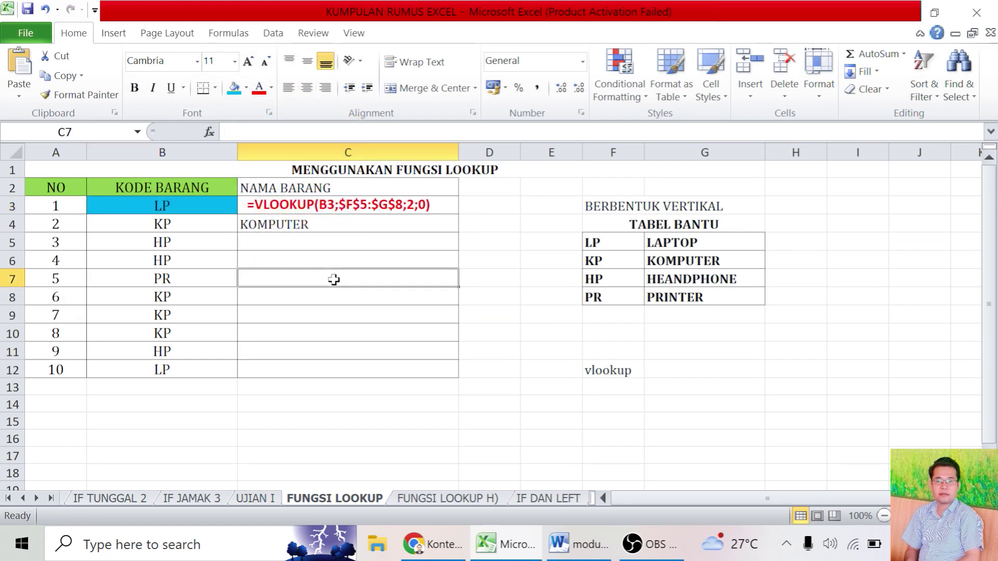
{"action": "left_click", "coordinate": [174, 209]}
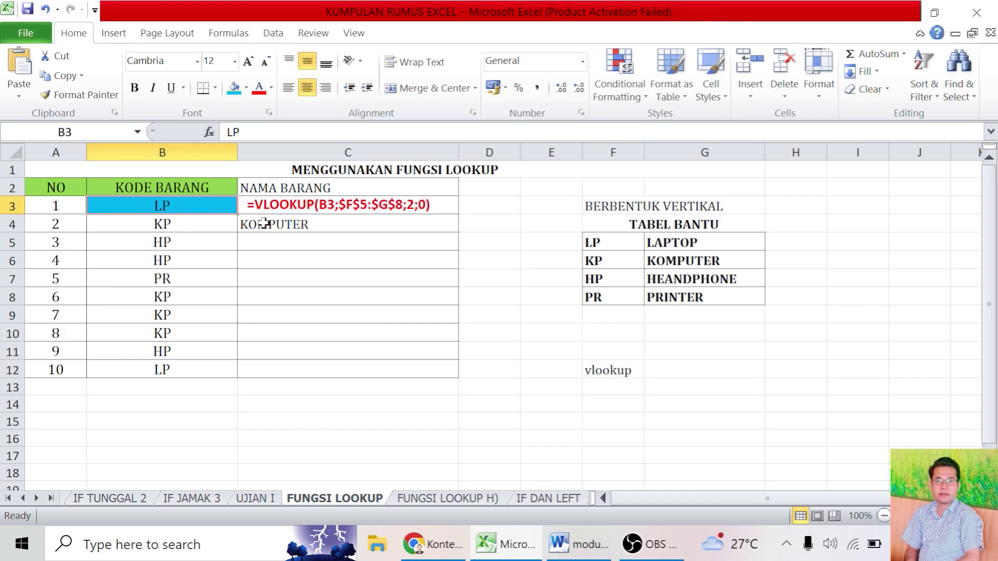
{"action": "left_click", "coordinate": [248, 205]}
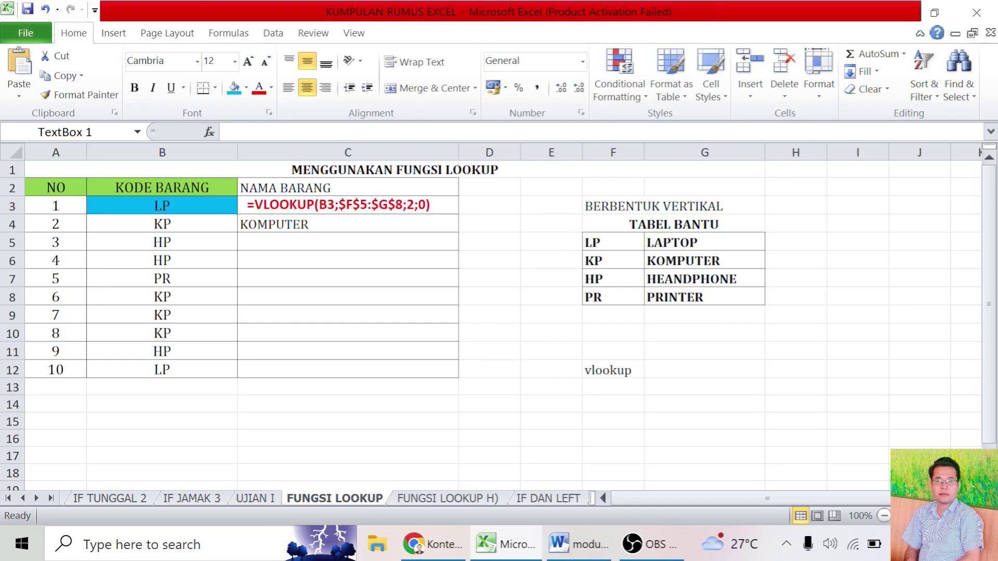
{"action": "left_click_drag", "start_coordinate": [248, 205], "coordinate": [335, 205]}
{"action": "left_click", "coordinate": [352, 259]}
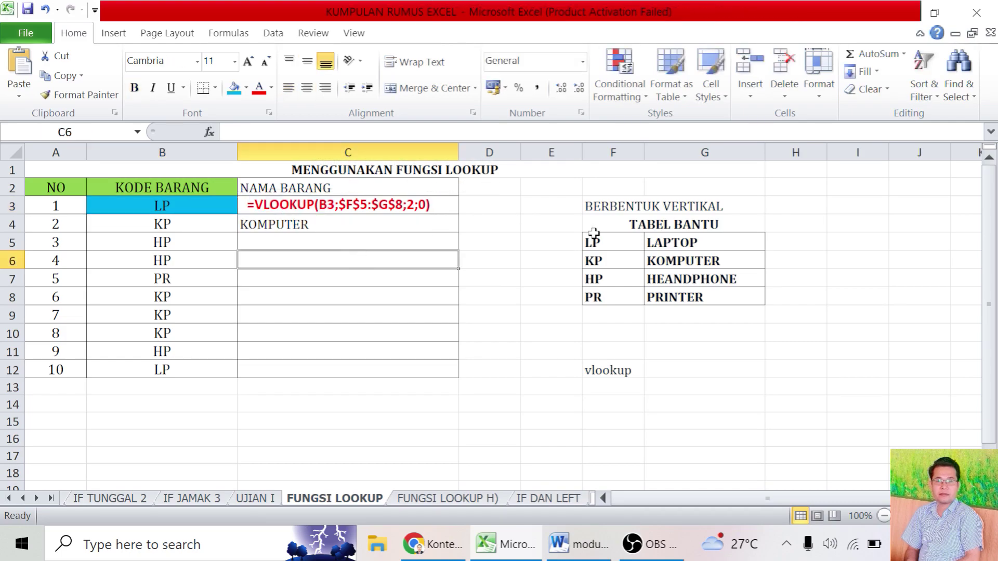
Fill F5, the first cell of the helper table F5:G8, with the same light blue
{"action": "left_click_drag", "start_coordinate": [591, 245], "coordinate": [734, 289]}
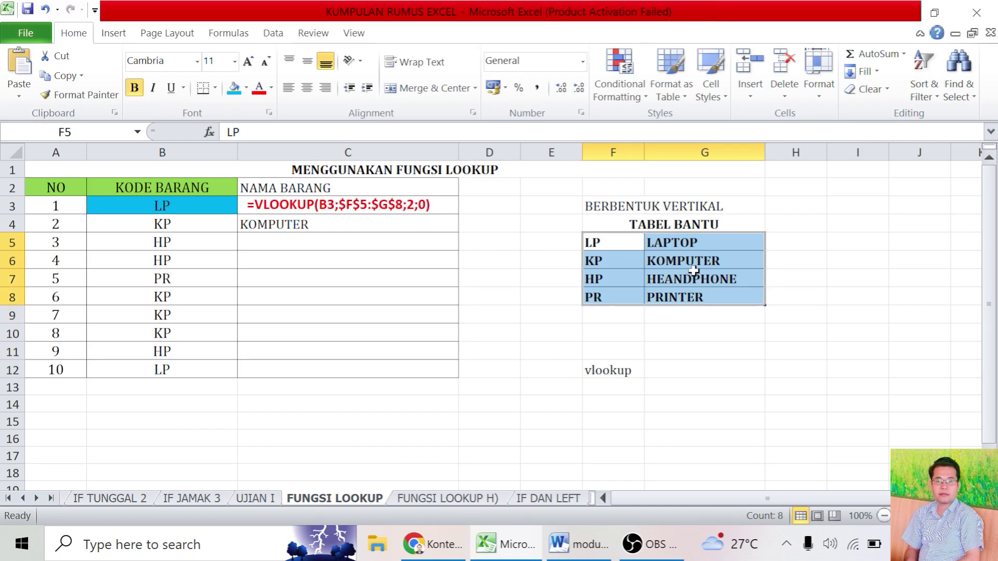
{"action": "left_click_drag", "start_coordinate": [601, 242], "coordinate": [720, 287]}
{"action": "left_click", "coordinate": [602, 242]}
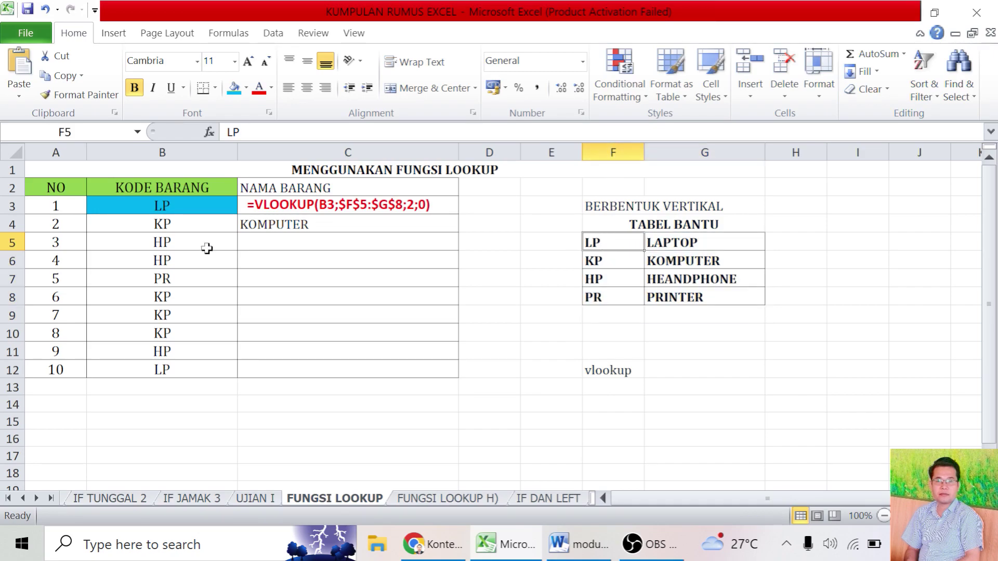
{"action": "left_click", "coordinate": [233, 89]}
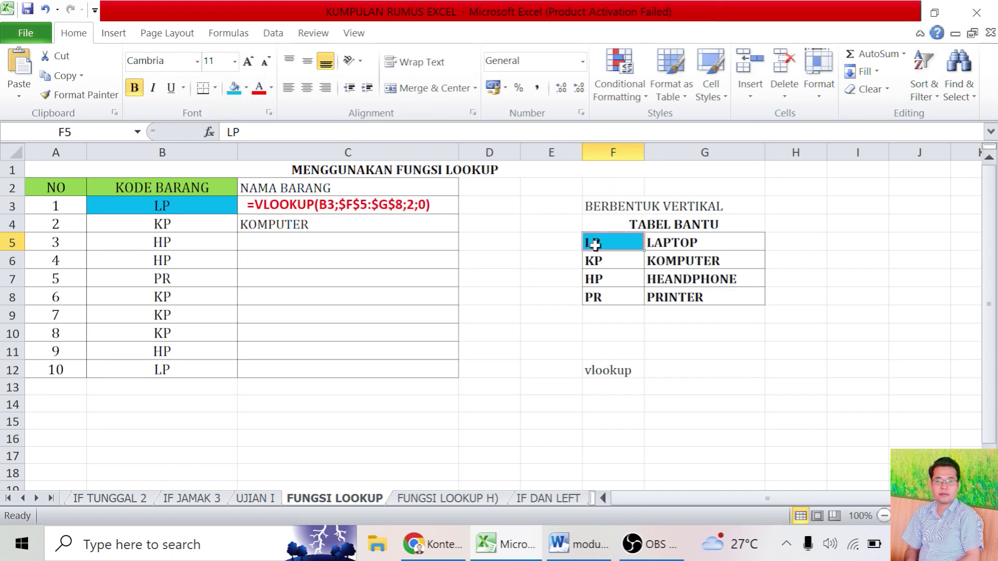
Go through the helper table's codes and item names from F5, and fill its last cell G8 with light blue
{"action": "left_click", "coordinate": [617, 152]}
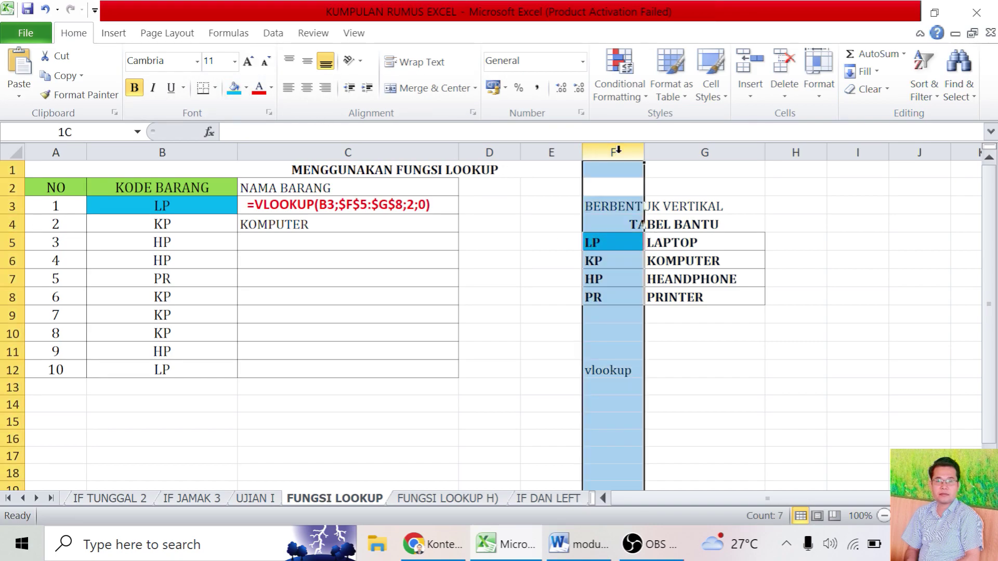
{"action": "left_click", "coordinate": [591, 242]}
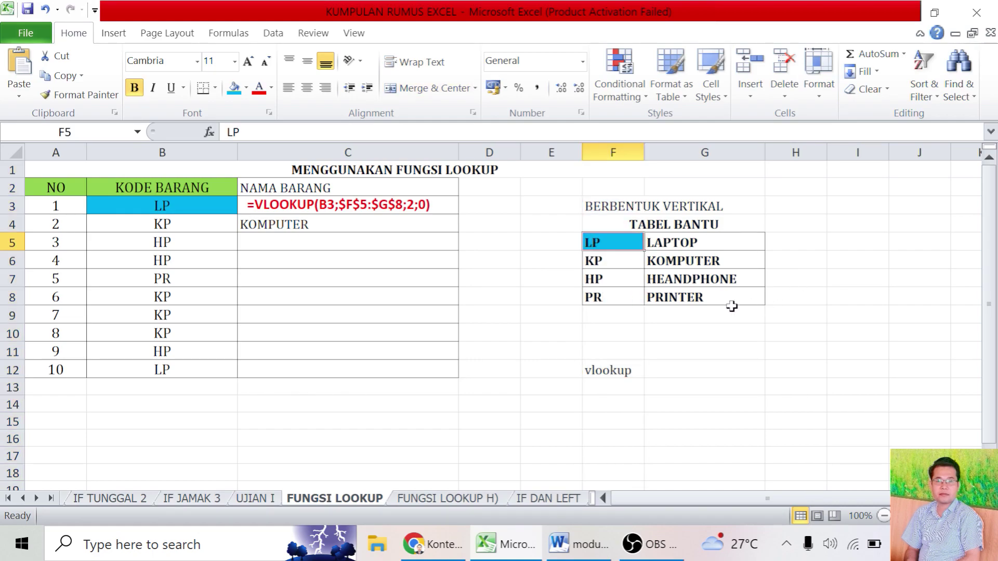
{"action": "left_click", "coordinate": [593, 279]}
{"action": "left_click", "coordinate": [593, 295]}
{"action": "left_click", "coordinate": [669, 243]}
{"action": "left_click", "coordinate": [665, 261]}
{"action": "left_click", "coordinate": [674, 281]}
{"action": "left_click", "coordinate": [676, 297]}
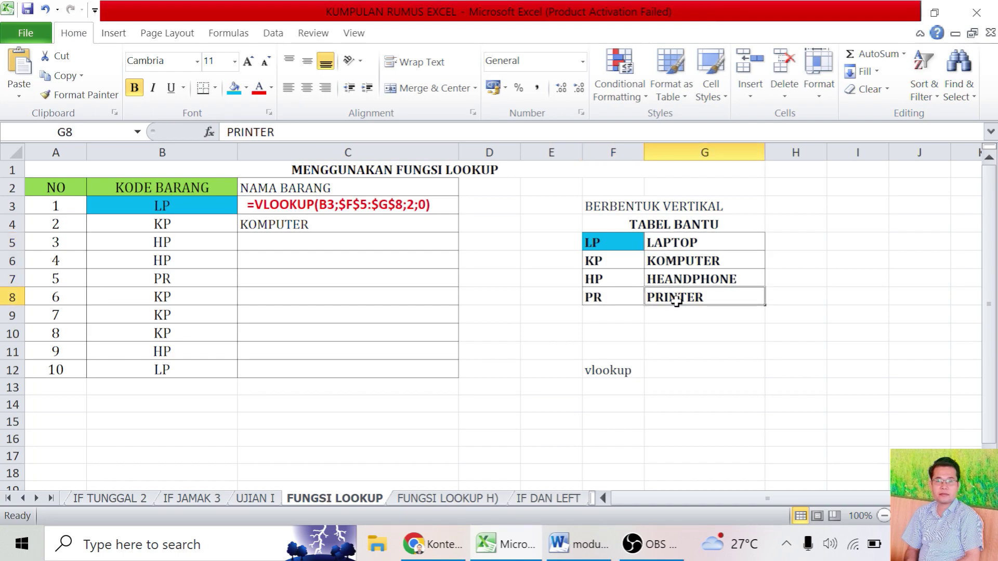
{"action": "left_click", "coordinate": [235, 89]}
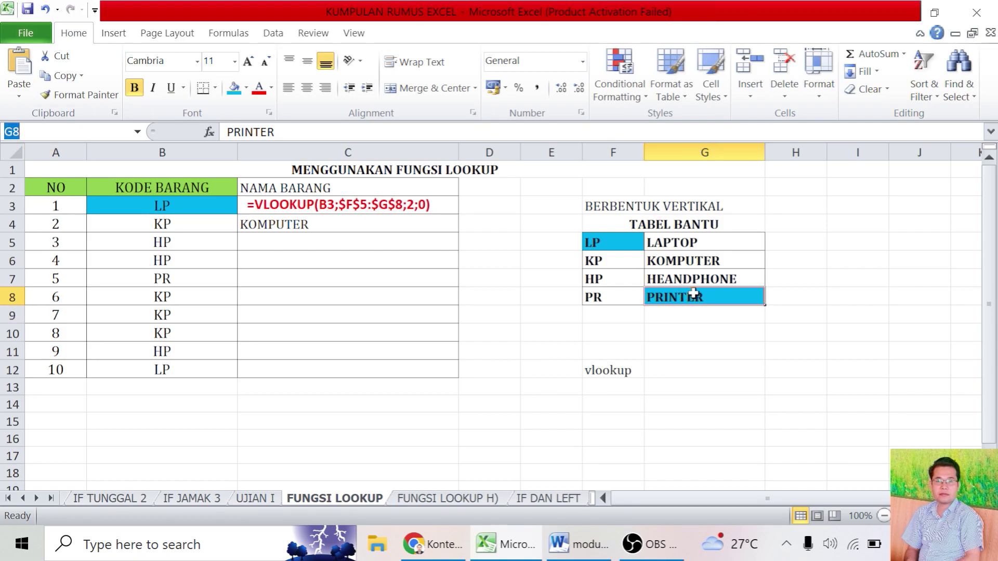
{"action": "left_click", "coordinate": [674, 344]}
{"action": "left_click", "coordinate": [699, 298]}
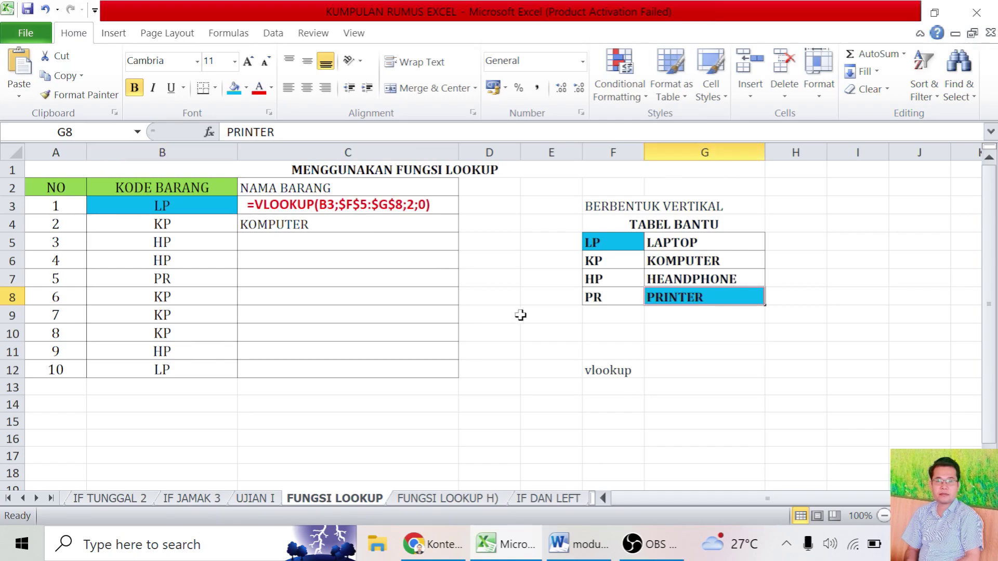
{"action": "left_click", "coordinate": [544, 319]}
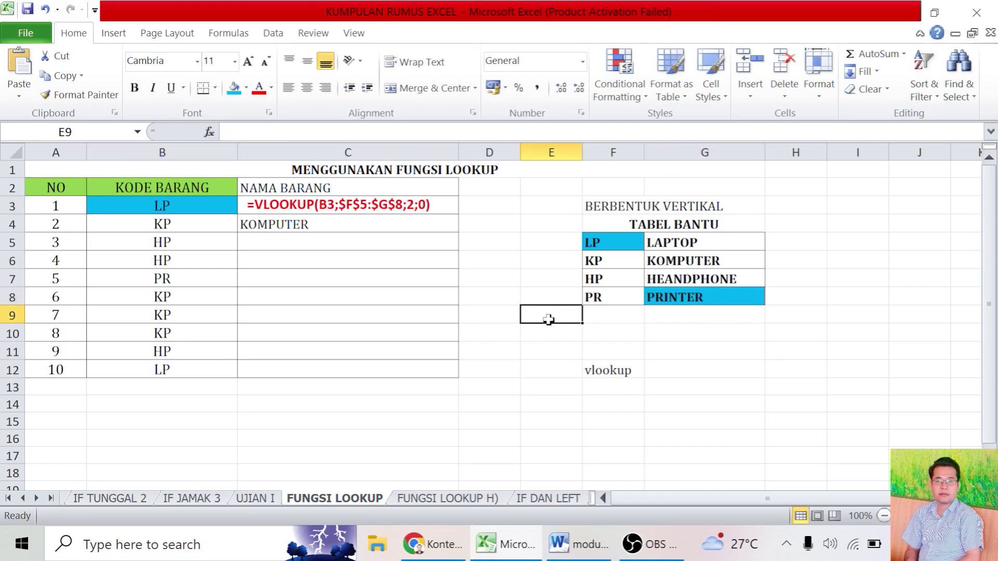
Compare the lookup value B3 in the VLOOKUP formula text with code cell B3, and mark the helper table F5:G8
{"action": "left_click", "coordinate": [270, 204]}
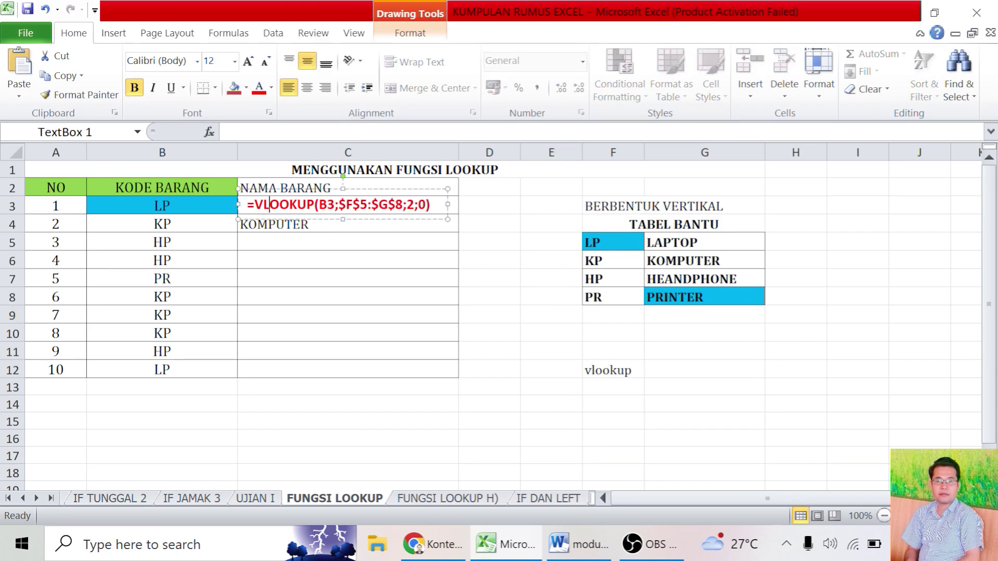
{"action": "left_click", "coordinate": [183, 209]}
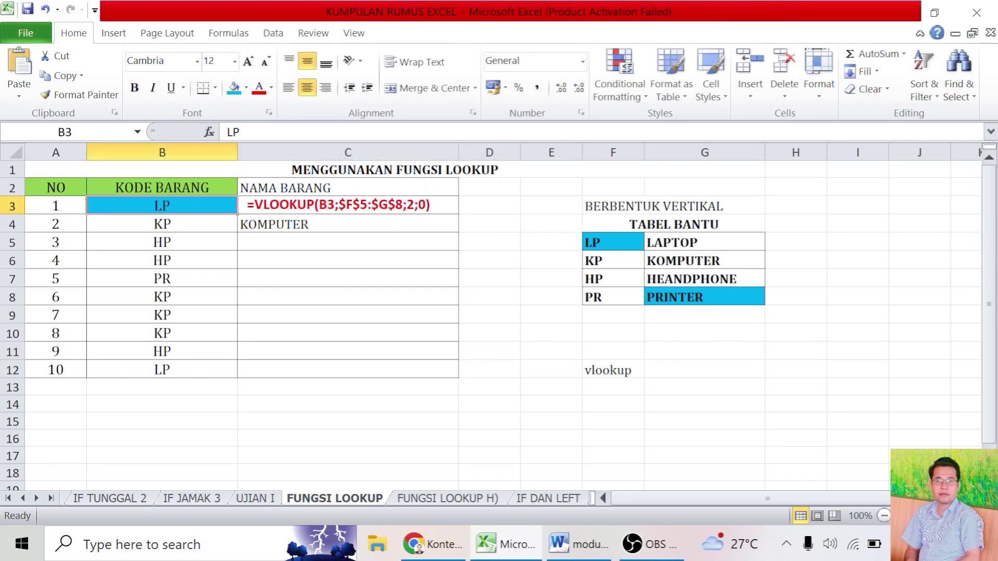
{"action": "left_click", "coordinate": [330, 206]}
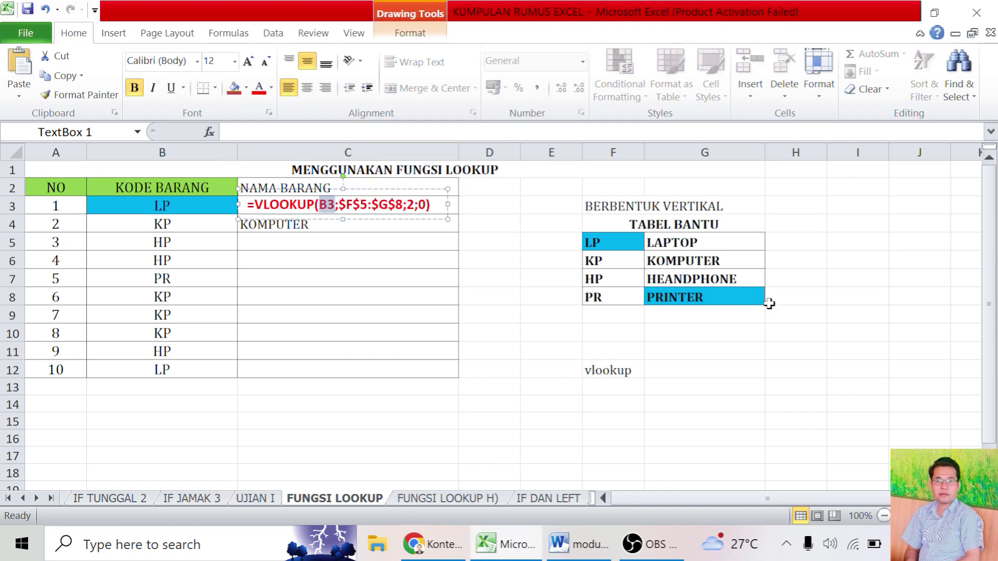
{"action": "left_click", "coordinate": [171, 206]}
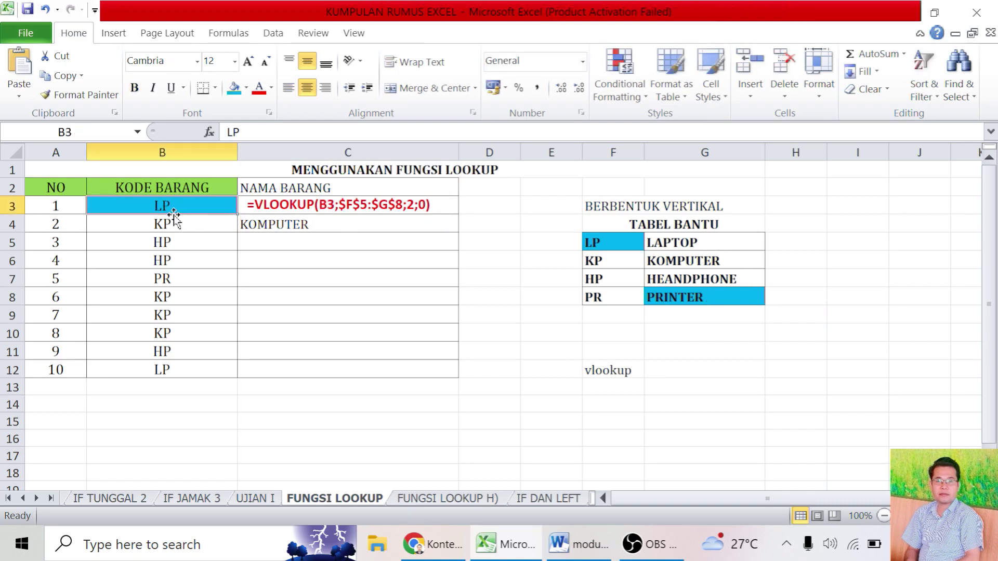
{"action": "left_click", "coordinate": [604, 242]}
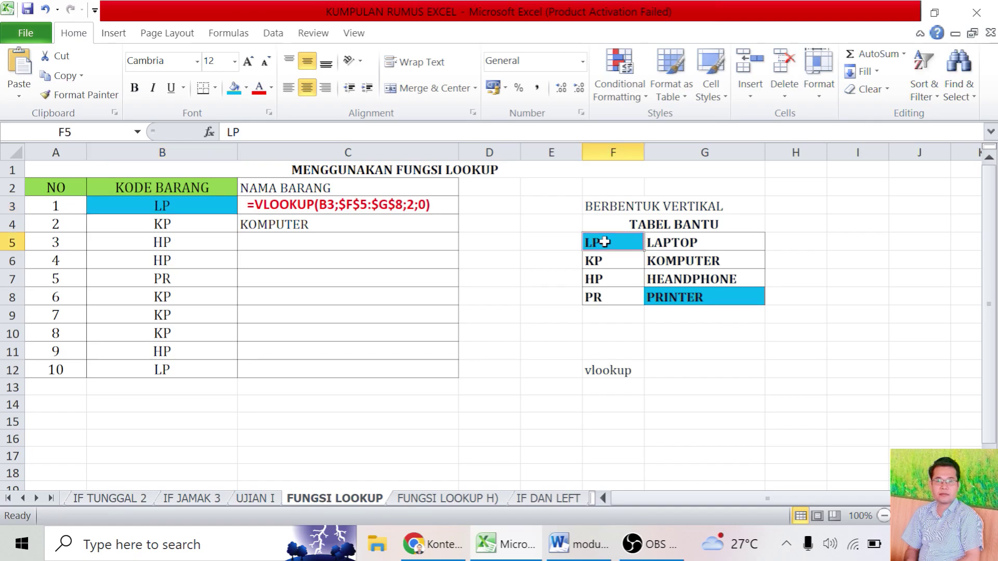
{"action": "left_click_drag", "start_coordinate": [604, 243], "coordinate": [695, 297]}
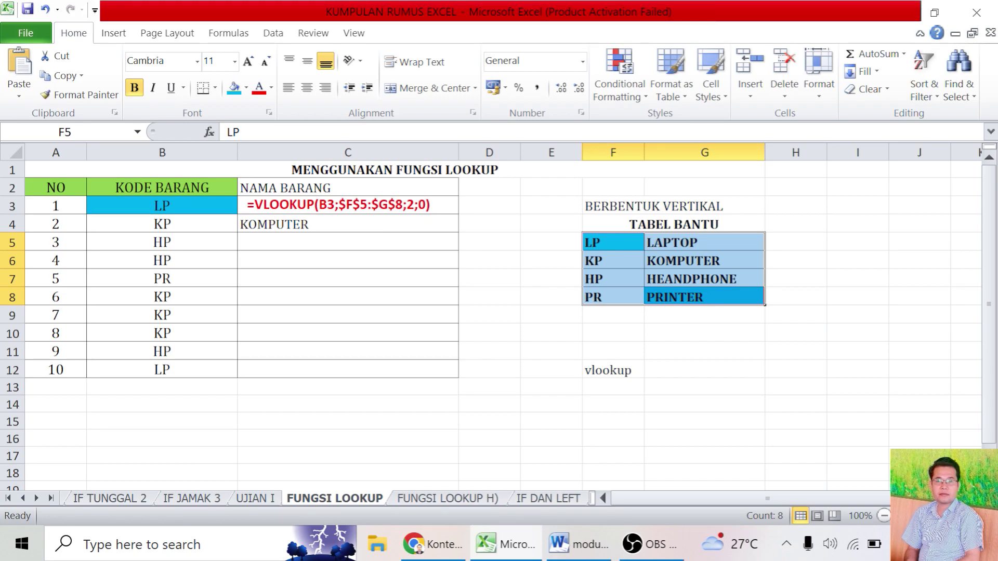
Highlight the start and end references of the table range $F$5:$G$8 in the formula text
{"action": "left_click_drag", "start_coordinate": [353, 205], "coordinate": [367, 205]}
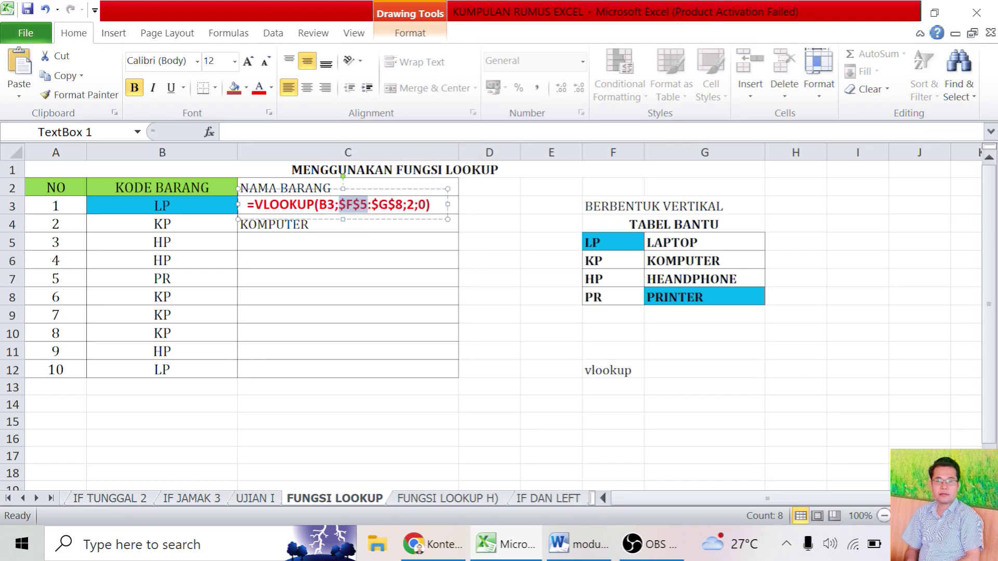
{"action": "left_click_drag", "start_coordinate": [368, 204], "coordinate": [372, 204]}
{"action": "key", "text": "shift+Left"}
{"action": "key", "text": "shift+Left"}
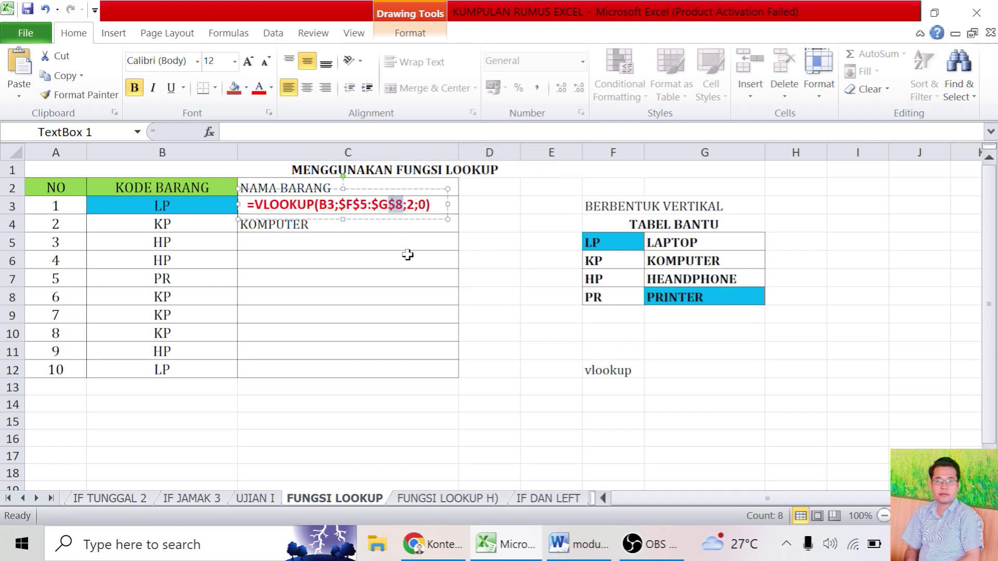
{"action": "left_click", "coordinate": [407, 254]}
Go through the remaining arguments of the formula text and relate the column index 2 to helper table columns F and G
{"action": "left_click_drag", "start_coordinate": [427, 205], "coordinate": [335, 205]}
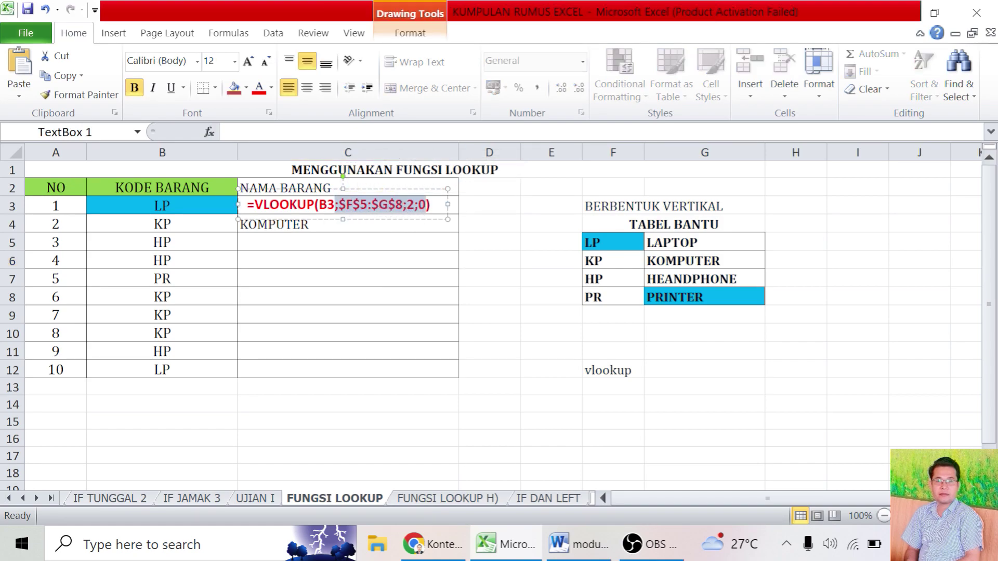
{"action": "key", "text": "End"}
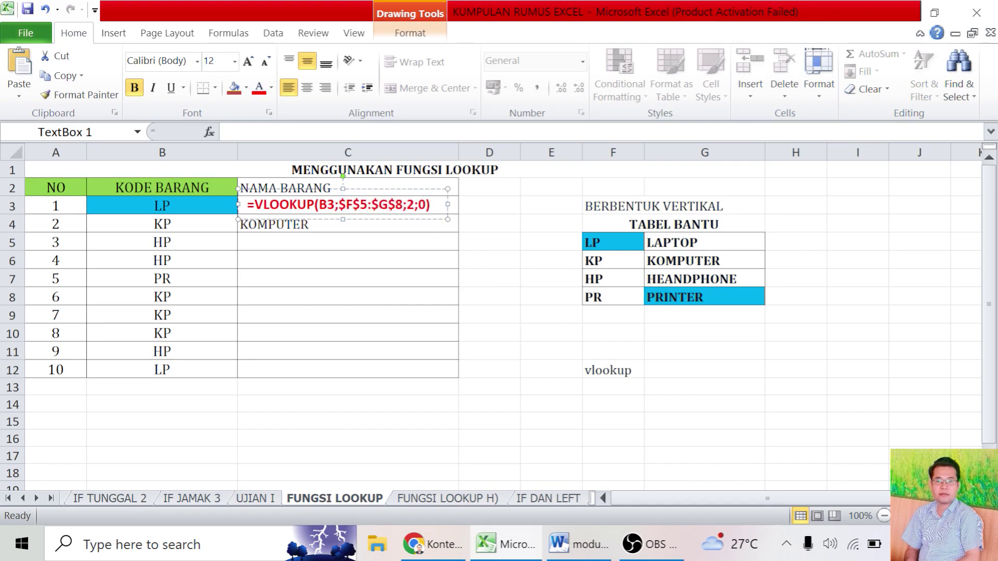
{"action": "key", "text": "Left"}
{"action": "key", "text": "shift+Left"}
{"action": "key", "text": "shift+Left"}
{"action": "key", "text": "Left"}
{"action": "left_click", "coordinate": [622, 148]}
{"action": "left_click_drag", "start_coordinate": [622, 148], "coordinate": [726, 149]}
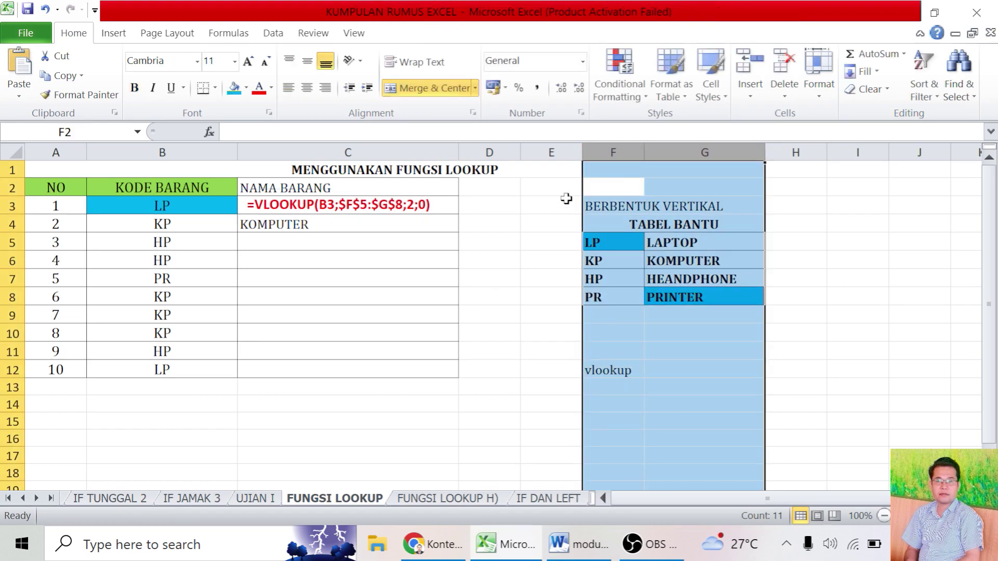
Change the last argument of the VLOOKUP formula text box to 4 and compare it with the helper table rows
{"action": "left_click", "coordinate": [422, 205]}
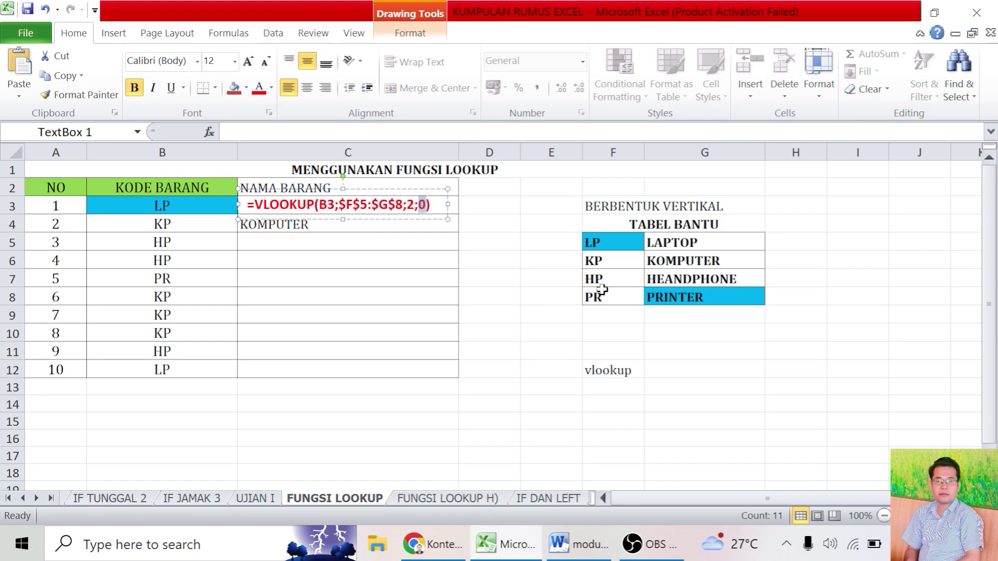
{"action": "type", "text": "4"}
{"action": "left_click", "coordinate": [678, 328]}
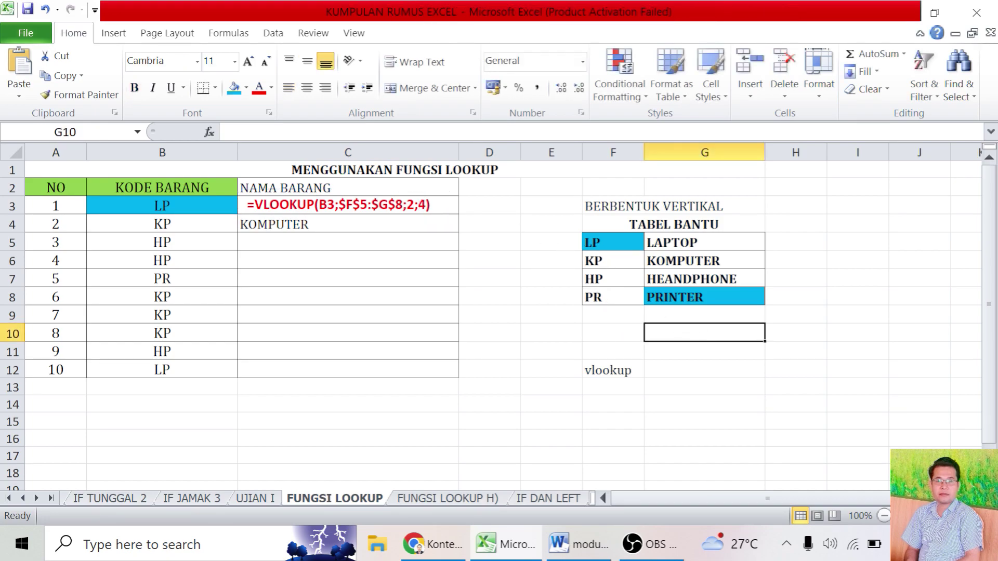
{"action": "left_click", "coordinate": [635, 238]}
{"action": "left_click", "coordinate": [658, 294]}
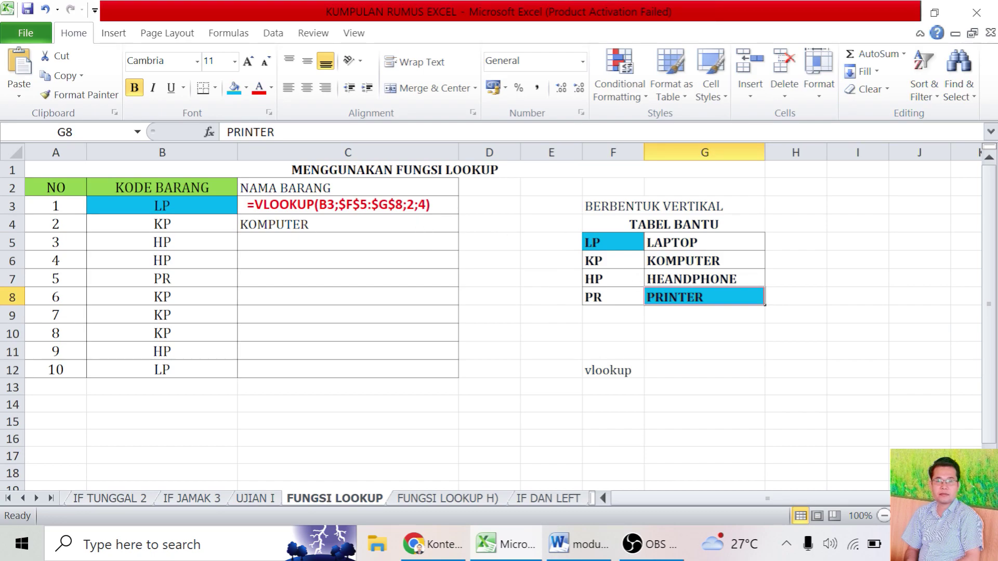
{"action": "left_click", "coordinate": [447, 220]}
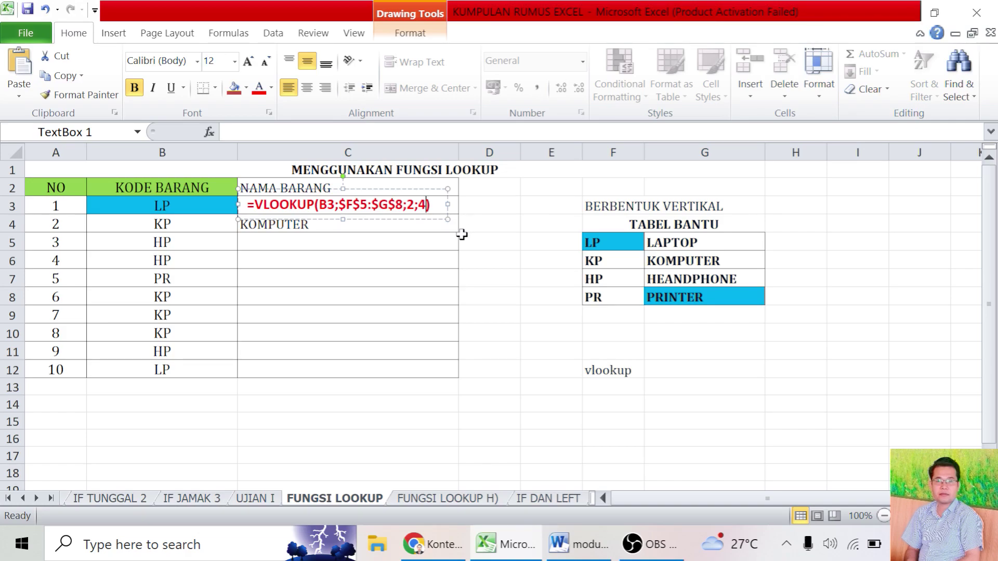
{"action": "left_click", "coordinate": [524, 253]}
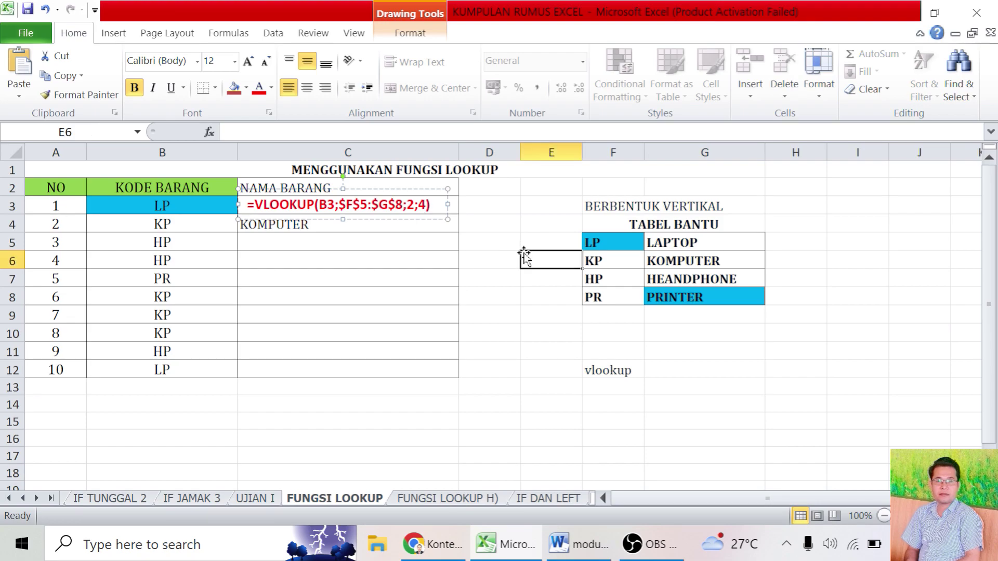
Clear the formula in C4 and start a new VLOOKUP there with B4 as the lookup value
{"action": "left_click", "coordinate": [320, 227]}
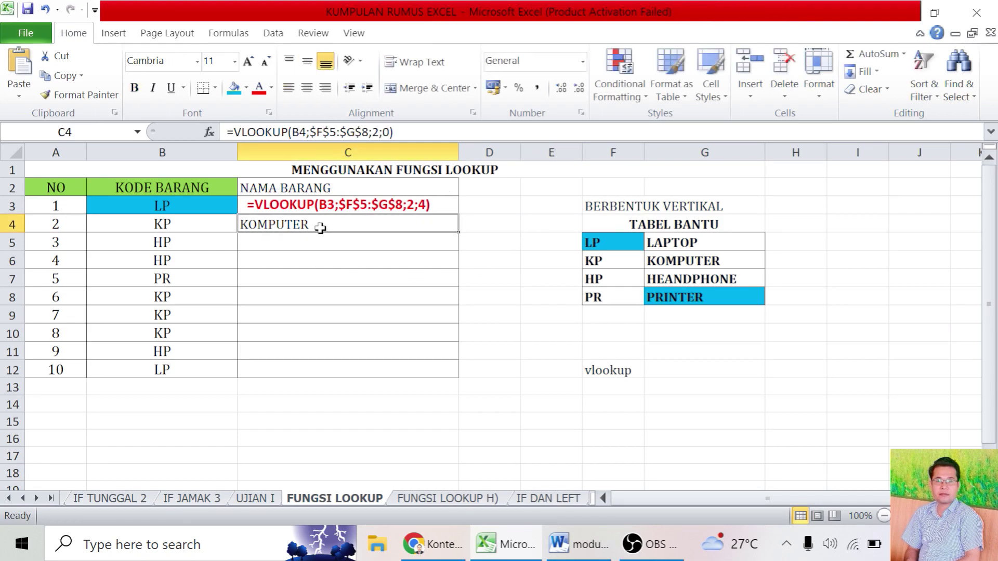
{"action": "key", "text": "Delete"}
{"action": "left_click_drag", "start_coordinate": [616, 242], "coordinate": [743, 297]}
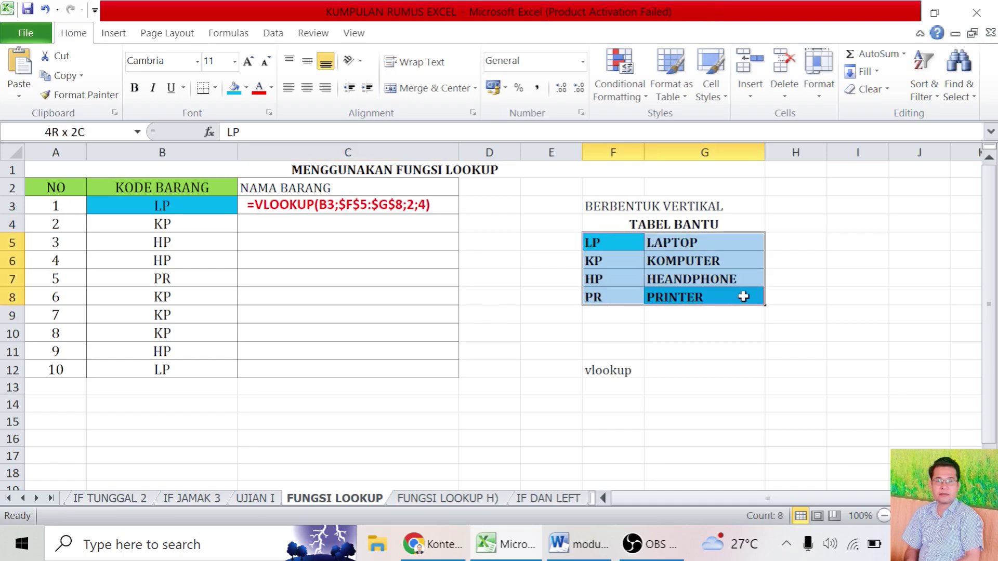
{"action": "left_click", "coordinate": [289, 225]}
{"action": "type", "text": "=vlo"}
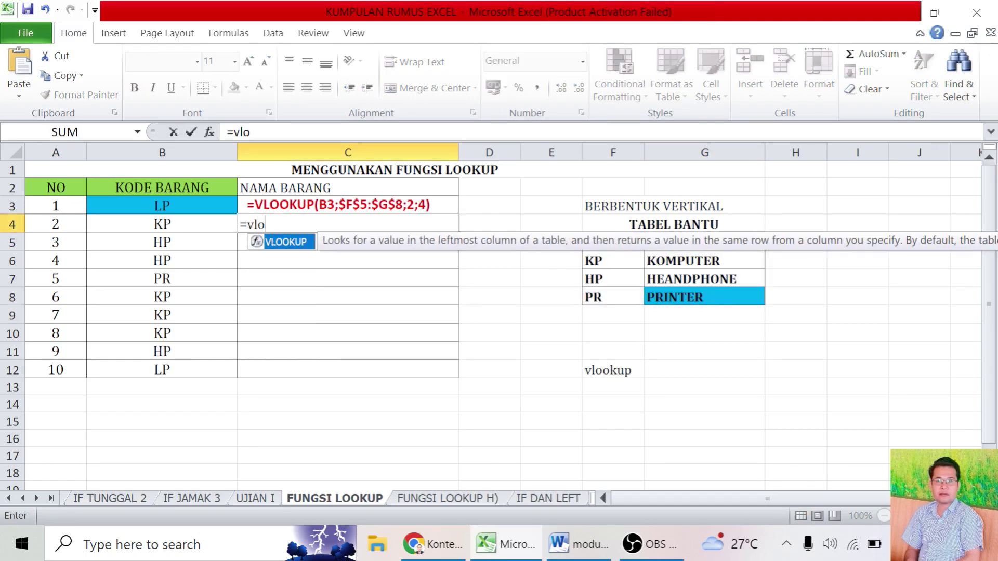
{"action": "type", "text": "okup("}
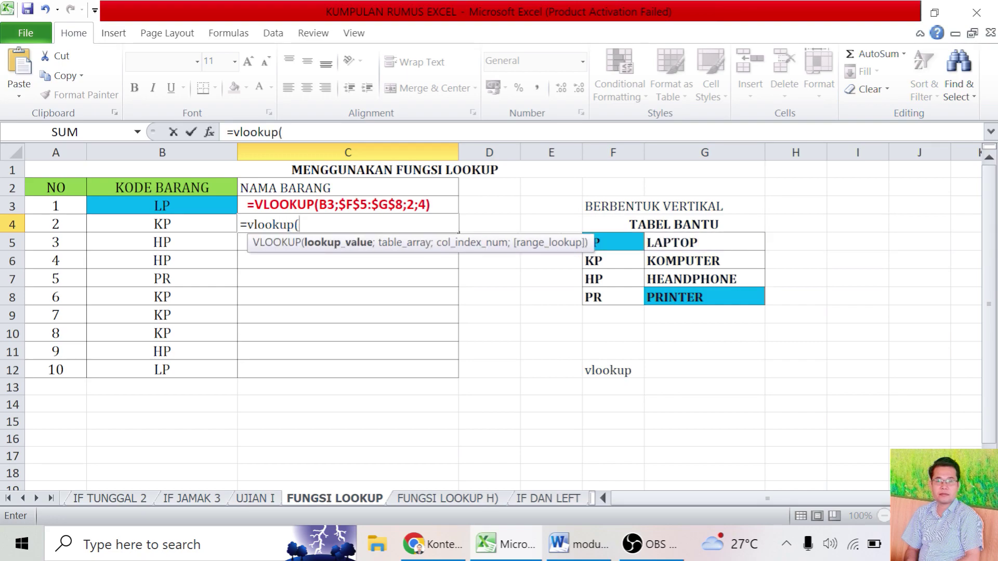
{"action": "left_click", "coordinate": [184, 224]}
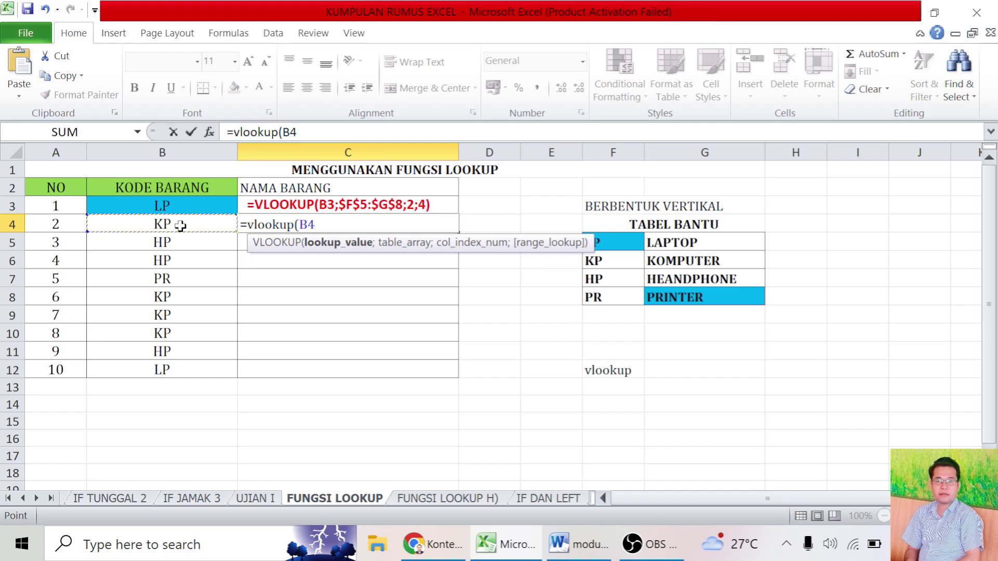
{"action": "type", "text": ";"}
Complete the C4 formula with the absolute table range $F$5:$G$8, column index 2 and range lookup 4
{"action": "left_click_drag", "start_coordinate": [616, 238], "coordinate": [720, 301]}
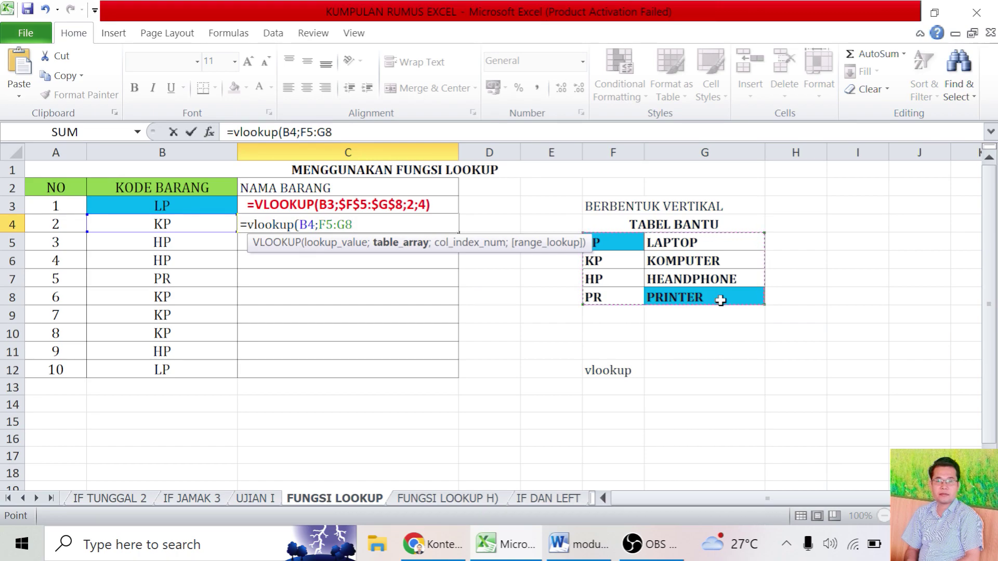
{"action": "key", "text": "F4"}
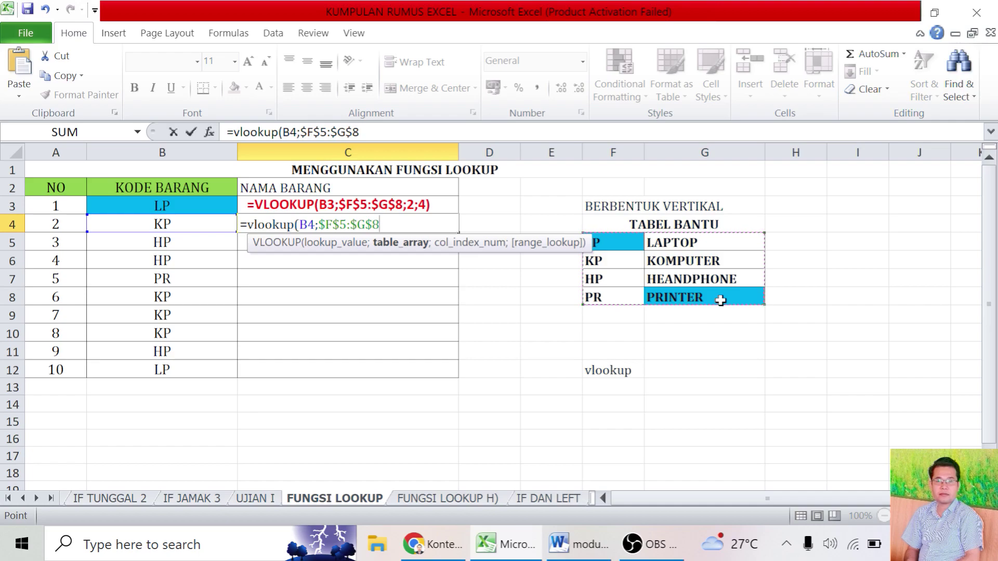
{"action": "type", "text": ";2;"}
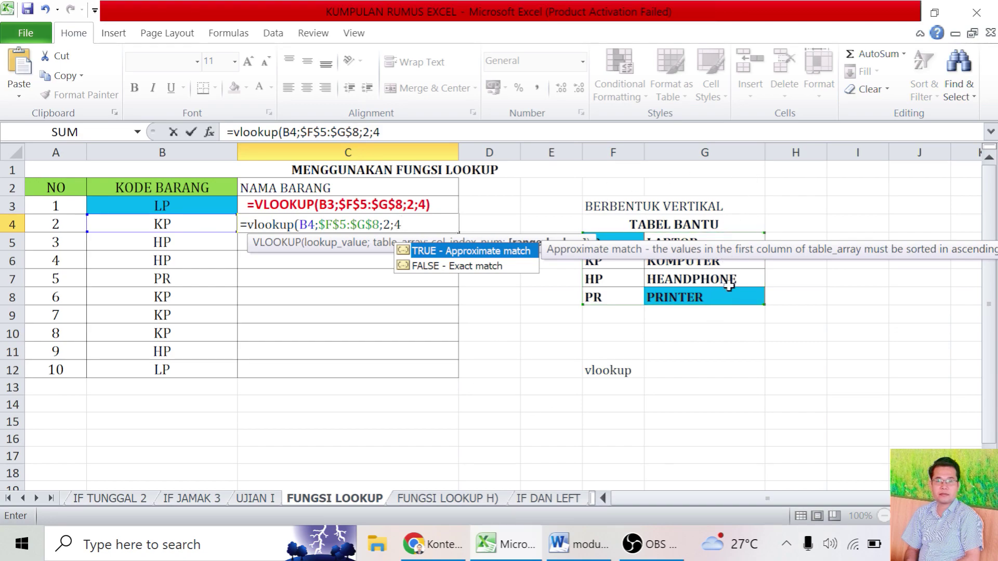
{"action": "type", "text": "4)"}
{"action": "key", "text": "Return"}
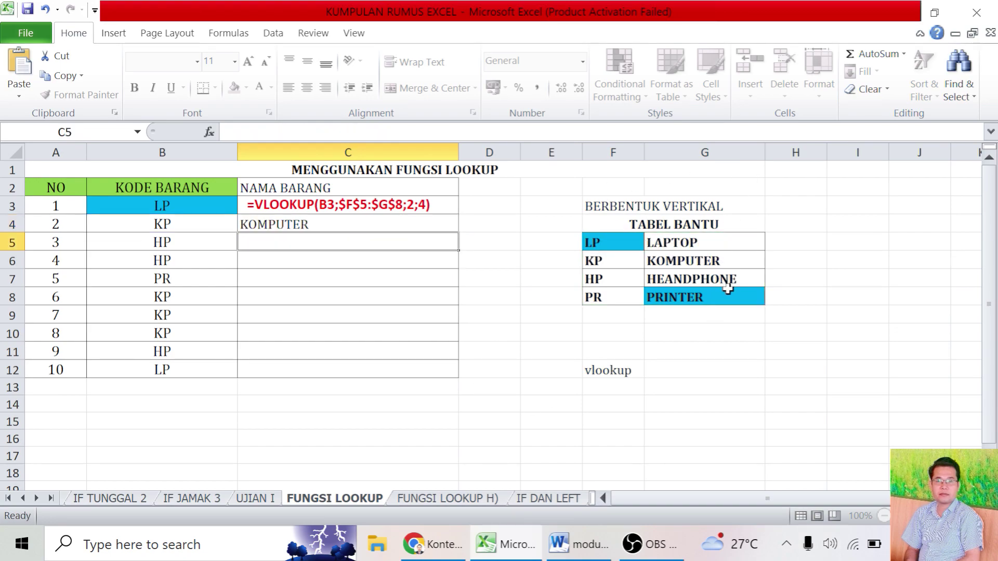
Set the range lookup argument of the VLOOKUP formula in C4 to 0
{"action": "left_click", "coordinate": [348, 223]}
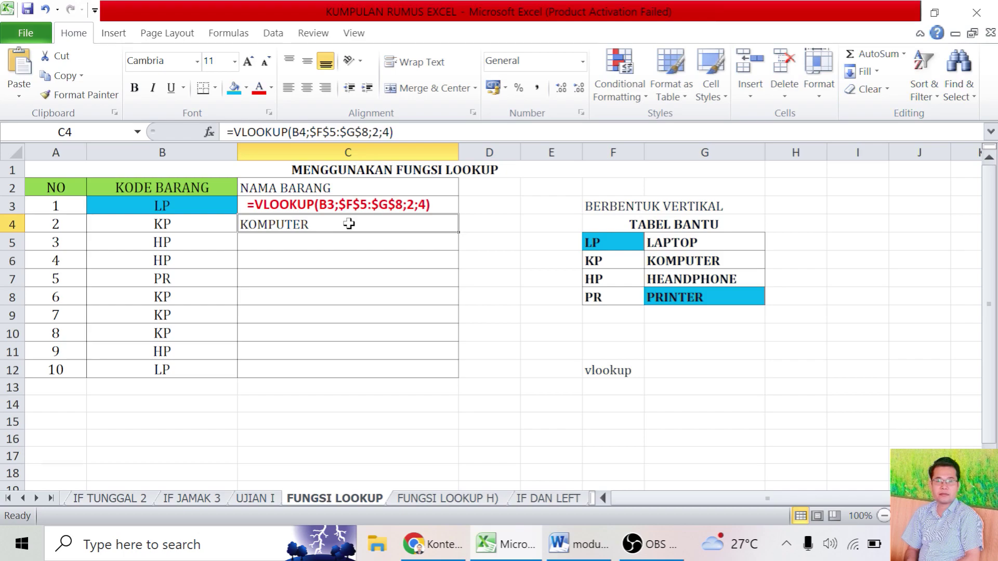
{"action": "key", "text": "F2"}
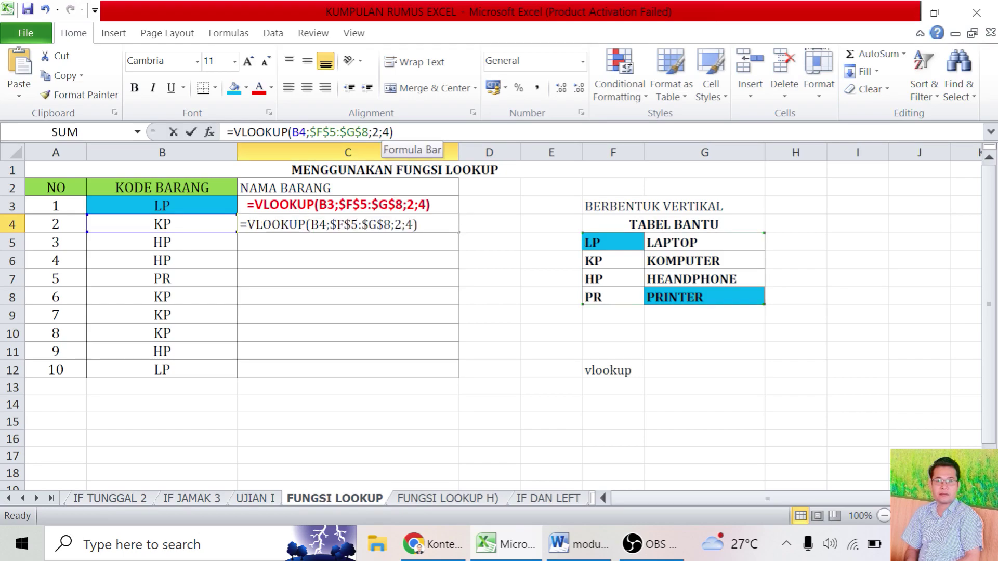
{"action": "left_click", "coordinate": [394, 132]}
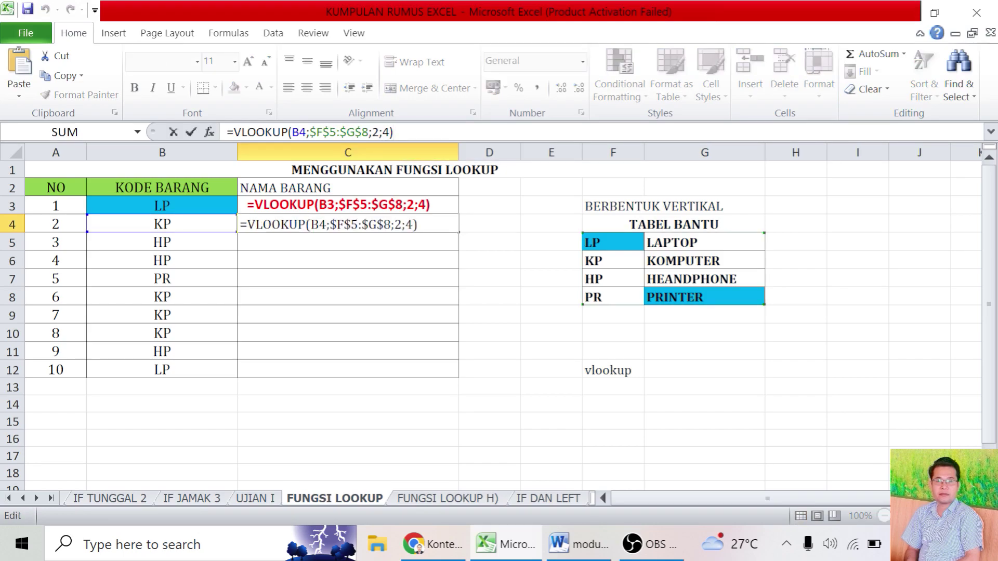
{"action": "type", "text": "0"}
{"action": "key", "text": "Return"}
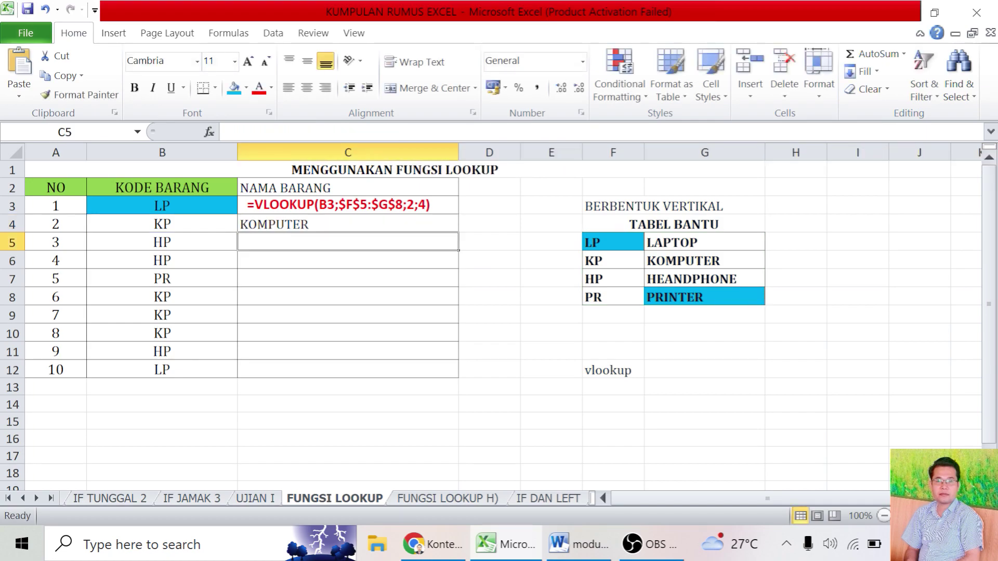
Copy the VLOOKUP formula from C4 down through C12
{"action": "left_click", "coordinate": [372, 220]}
{"action": "left_click", "coordinate": [376, 227]}
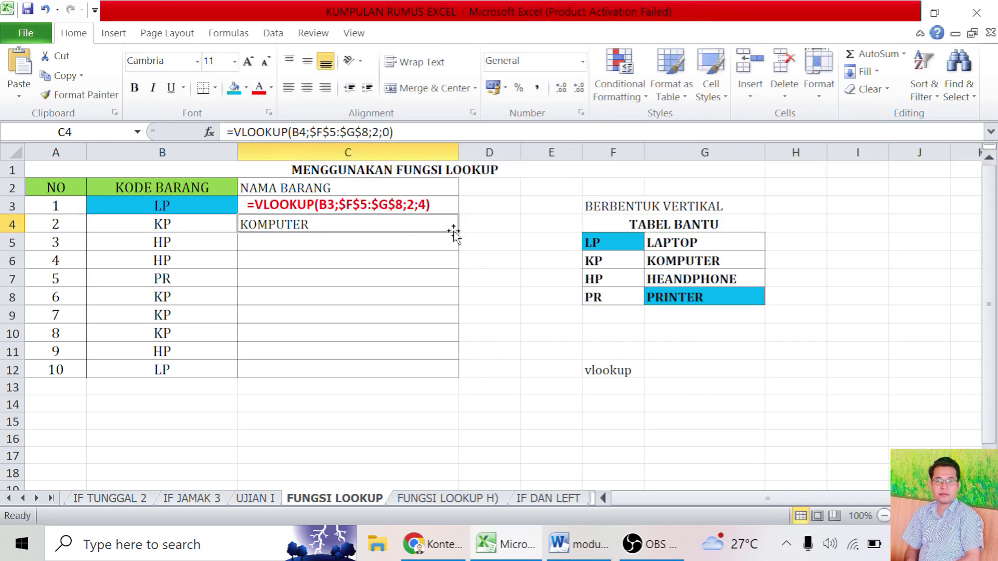
{"action": "left_click_drag", "start_coordinate": [458, 237], "coordinate": [457, 377]}
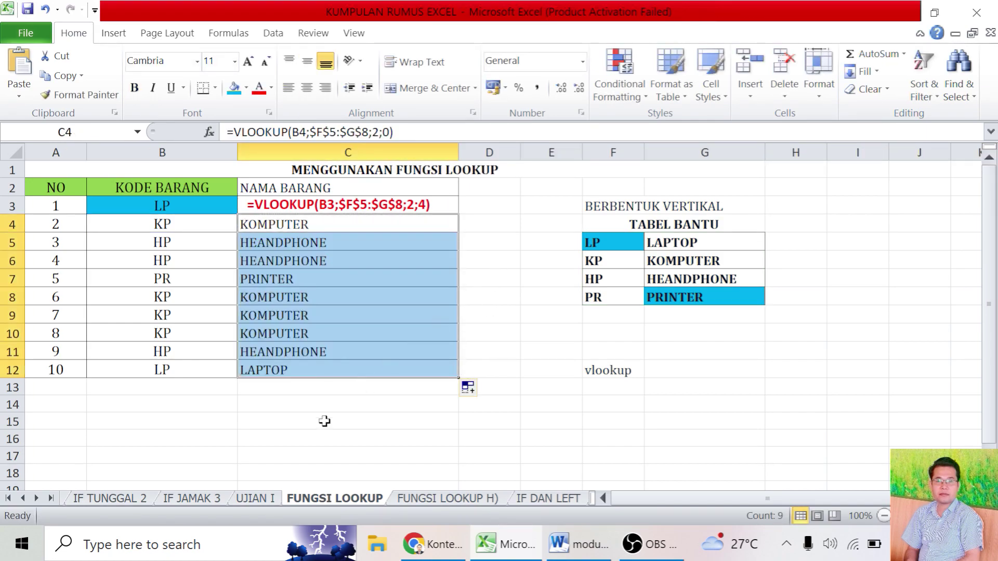
{"action": "left_click", "coordinate": [320, 405]}
Match the last code in B12 with helper table cell F5, and fill B12 with light blue
{"action": "mouse_move", "coordinate": [183, 372]}
{"action": "left_mouse_down"}
{"action": "mouse_move", "coordinate": [292, 372]}
{"action": "mouse_move", "coordinate": [180, 377]}
{"action": "left_mouse_up"}
{"action": "left_click", "coordinate": [623, 243]}
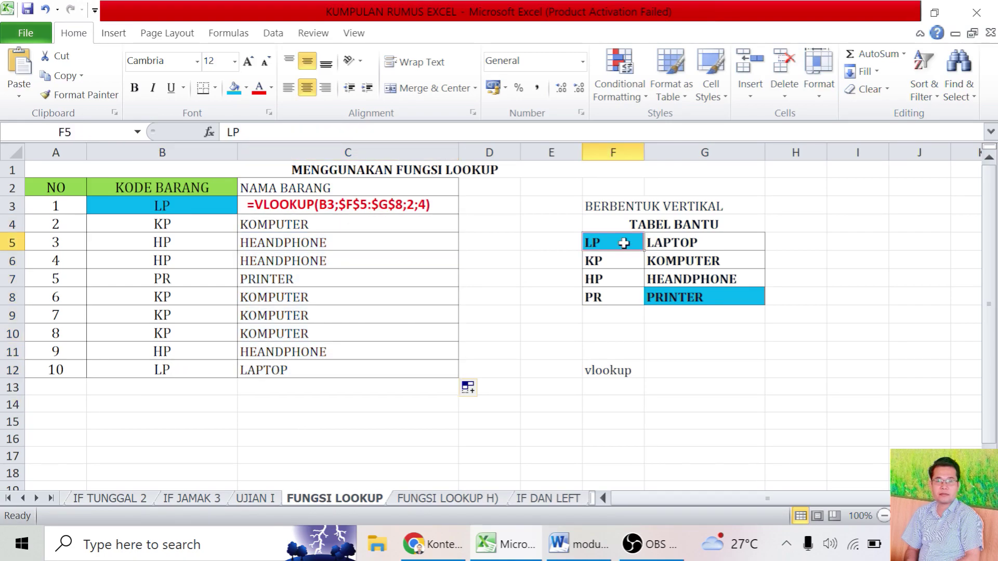
{"action": "left_click", "coordinate": [174, 368]}
{"action": "left_click", "coordinate": [234, 88]}
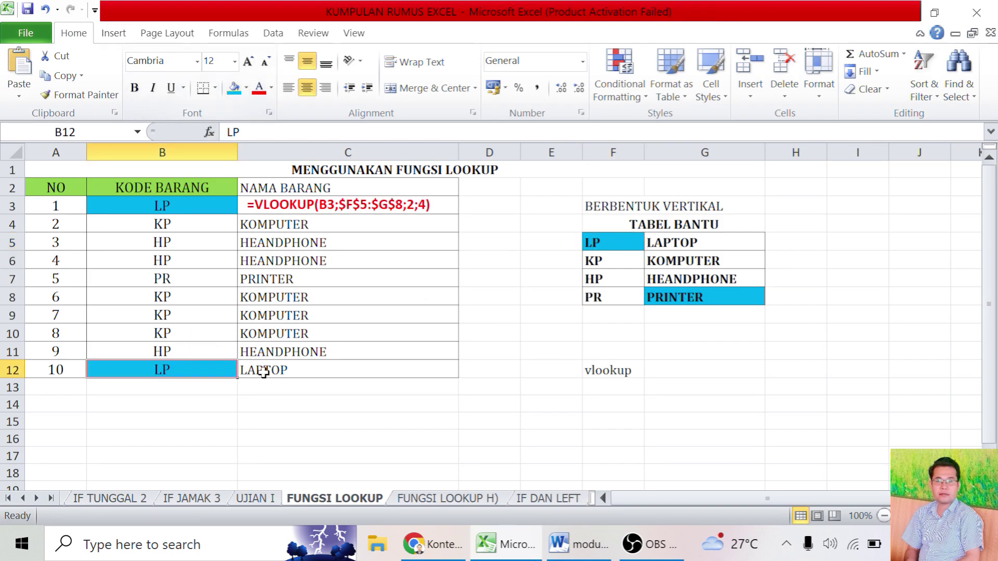
Compare the item name in C12 with the helper table's LP row, and fill F5:G5 with light blue
{"action": "left_click_drag", "start_coordinate": [260, 370], "coordinate": [219, 370]}
{"action": "left_click_drag", "start_coordinate": [703, 244], "coordinate": [624, 243]}
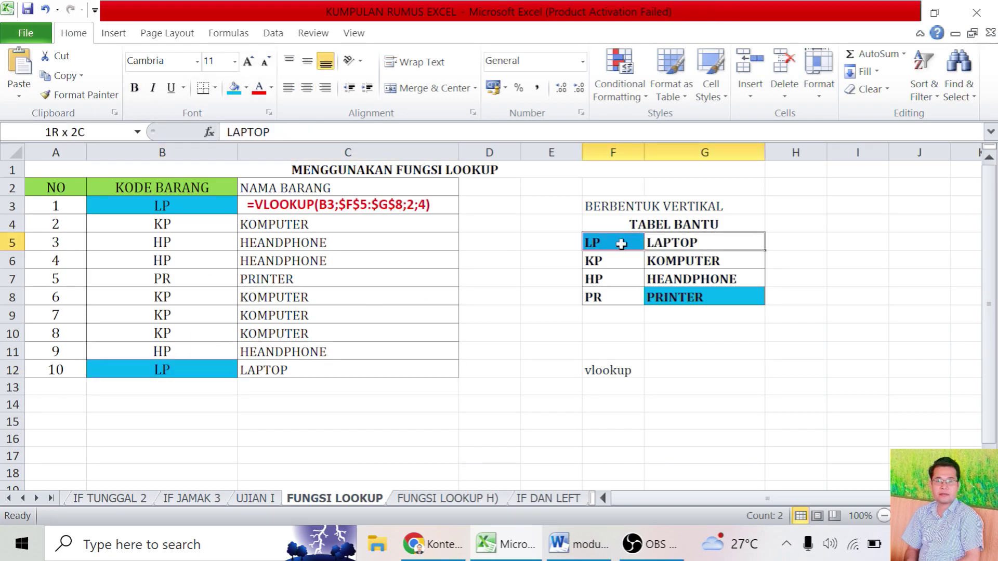
{"action": "left_click", "coordinate": [233, 87]}
{"action": "left_click", "coordinate": [335, 405]}
Fill the KP code and item name in B4:C4 and the matching helper table row F6:G6 with green
{"action": "left_click", "coordinate": [191, 229]}
{"action": "left_click_drag", "start_coordinate": [192, 229], "coordinate": [255, 224]}
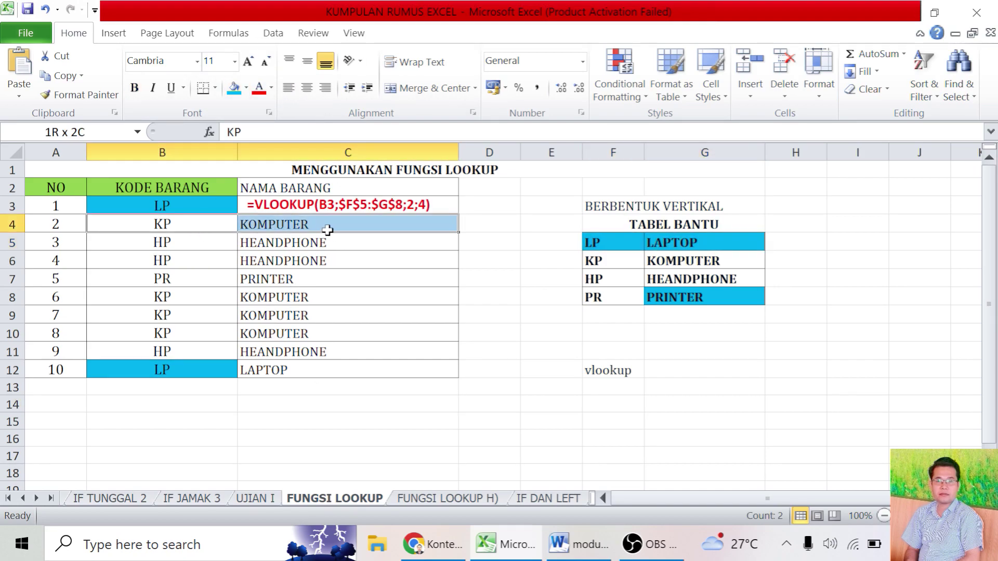
{"action": "left_click", "coordinate": [245, 87]}
{"action": "left_click", "coordinate": [300, 209]}
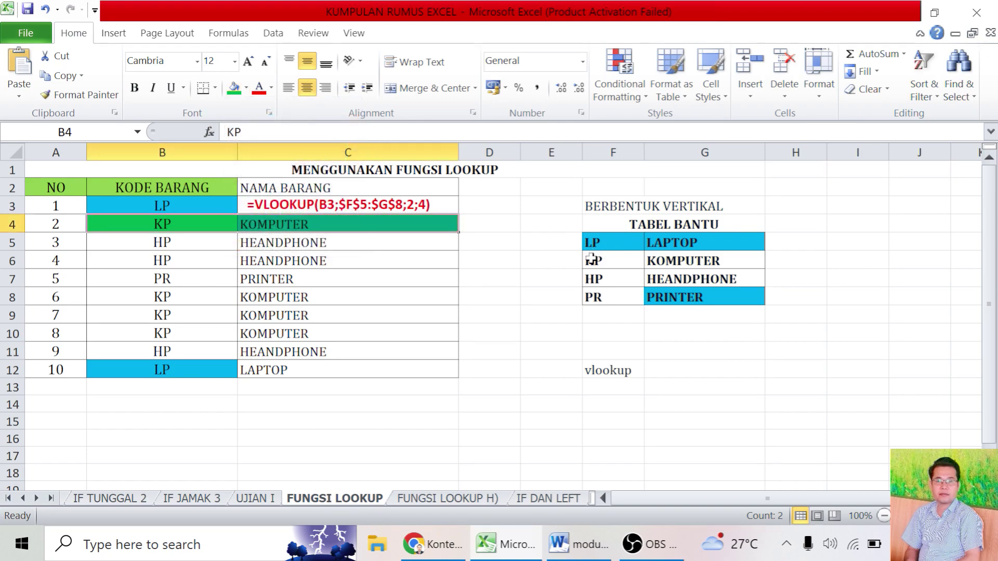
{"action": "left_click_drag", "start_coordinate": [593, 259], "coordinate": [712, 258]}
{"action": "left_click", "coordinate": [234, 87]}
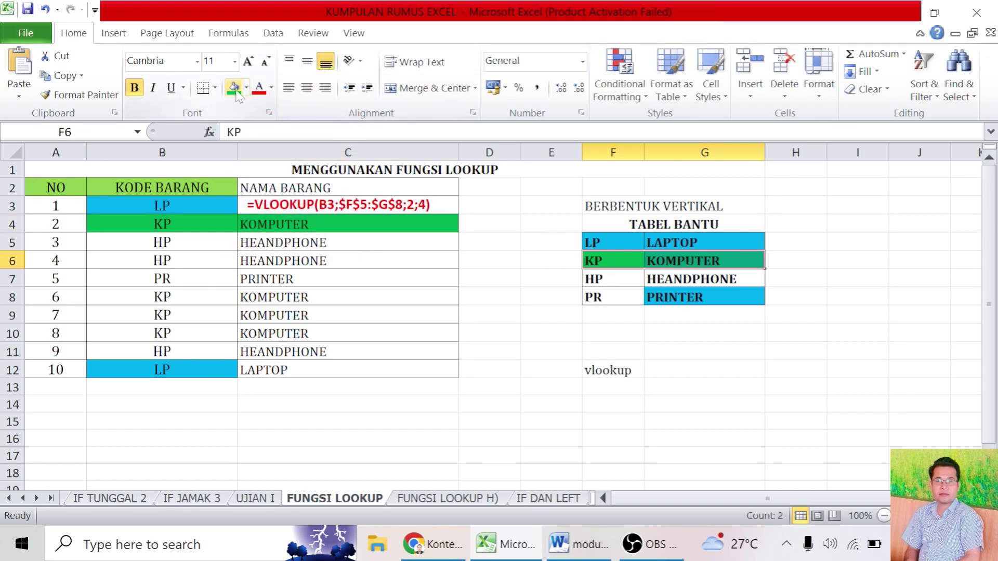
Fill the HP code and item name in B6:C6 and the matching helper table row F7:G7 with yellow
{"action": "left_click_drag", "start_coordinate": [179, 260], "coordinate": [290, 260]}
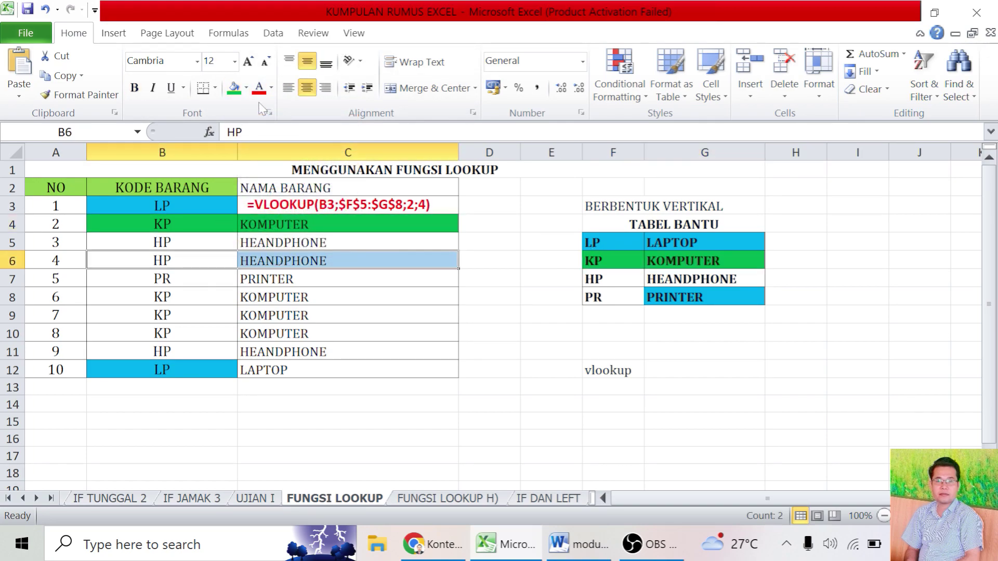
{"action": "left_click", "coordinate": [245, 87]}
{"action": "left_click", "coordinate": [273, 209]}
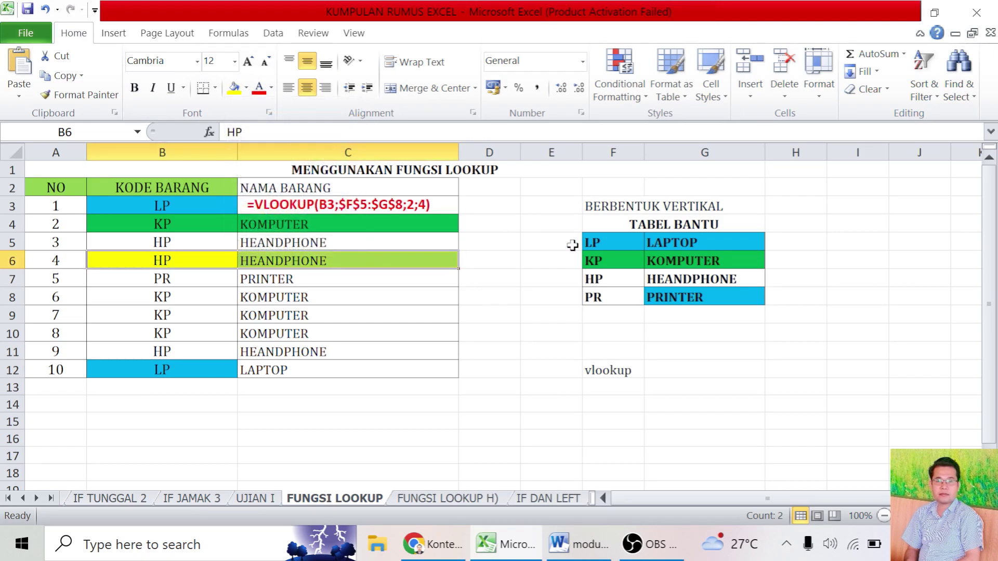
{"action": "left_click_drag", "start_coordinate": [588, 279], "coordinate": [726, 282]}
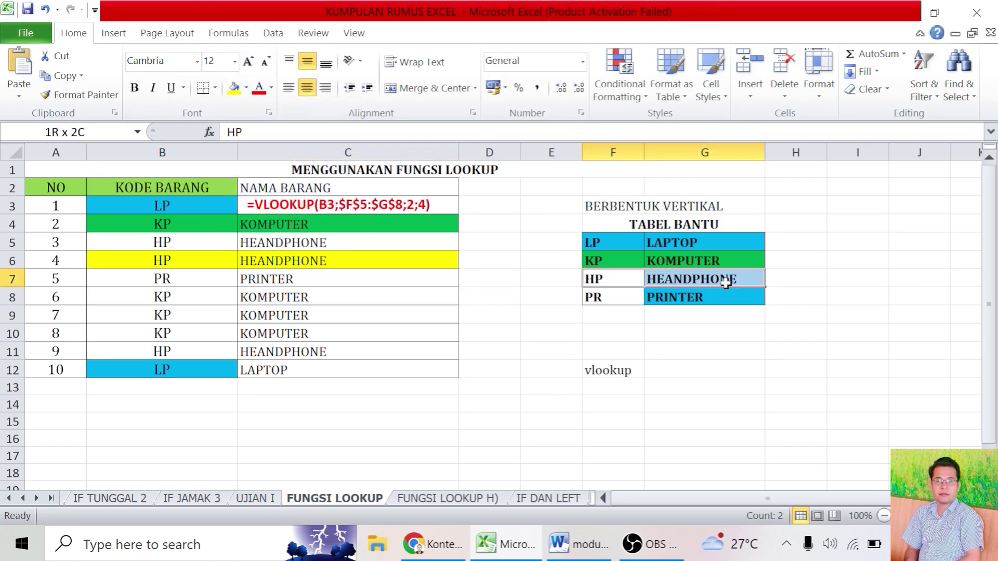
{"action": "left_click", "coordinate": [233, 89]}
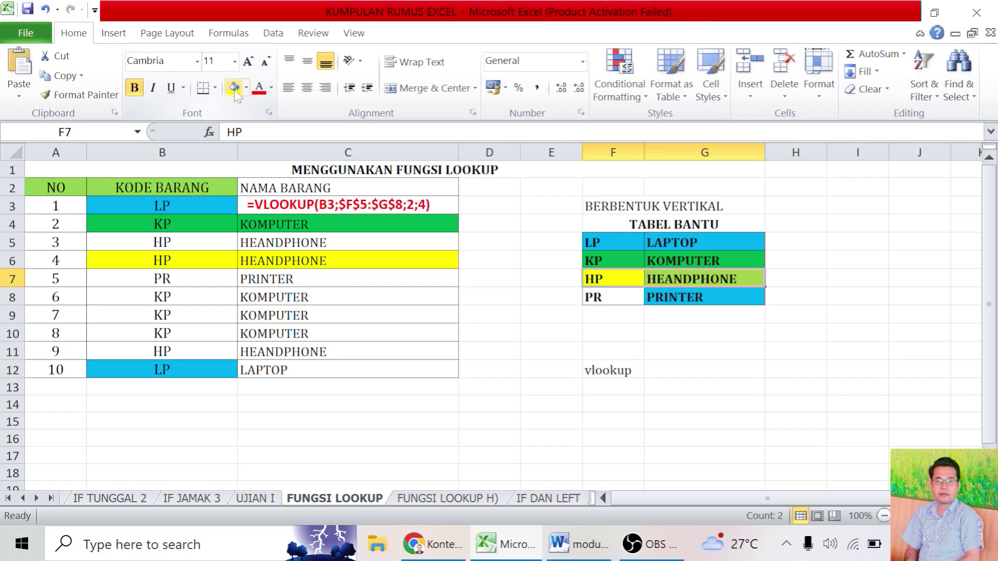
Fill the two KP rows in B8:C9 with the same green as the helper table's KP row
{"action": "left_click_drag", "start_coordinate": [161, 296], "coordinate": [296, 315]}
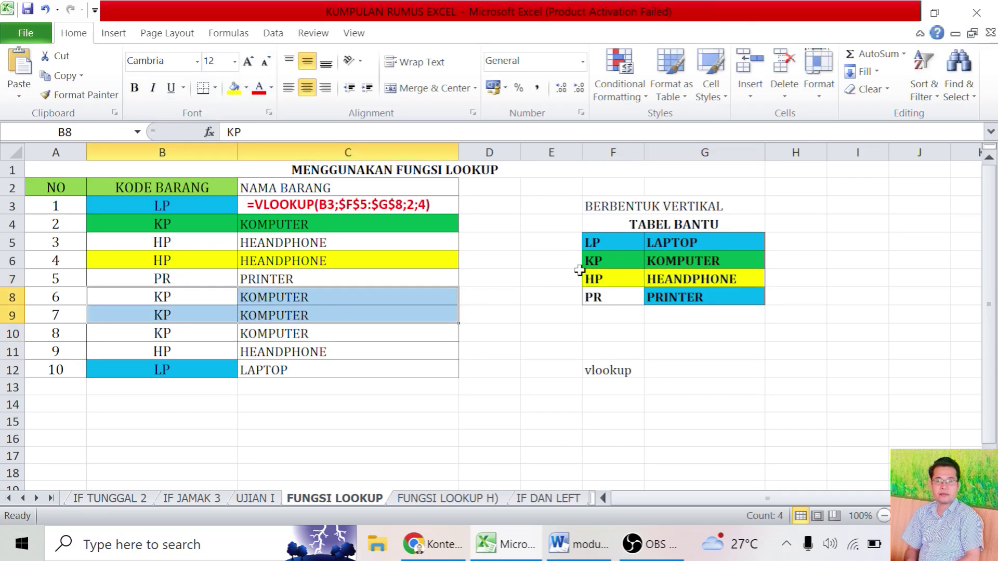
{"action": "left_click", "coordinate": [247, 88]}
{"action": "left_click", "coordinate": [300, 208]}
{"action": "left_click", "coordinate": [553, 420]}
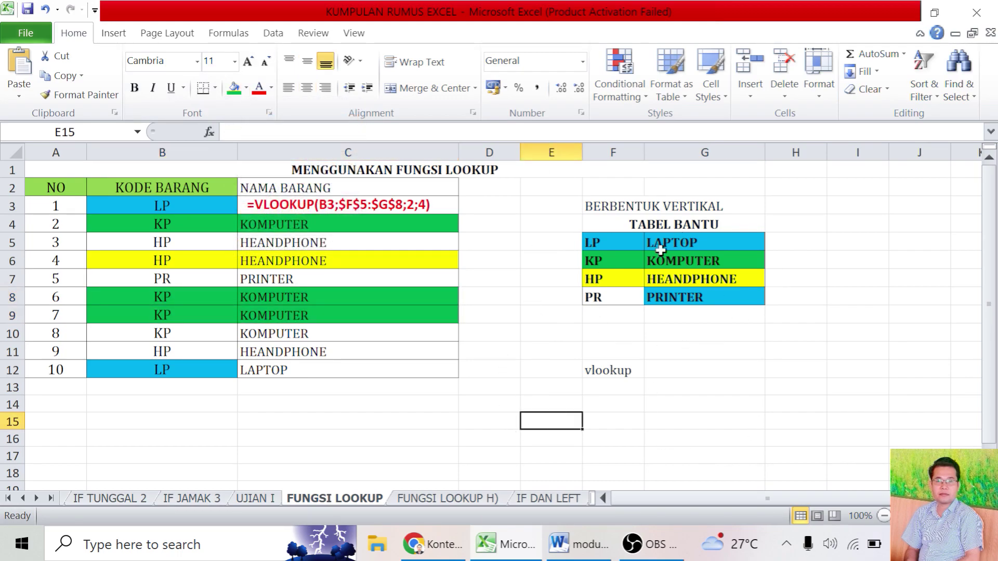
Enter the heading KODE BARANG in B18, in the empty area below the item table
{"action": "left_click_drag", "start_coordinate": [567, 203], "coordinate": [774, 333]}
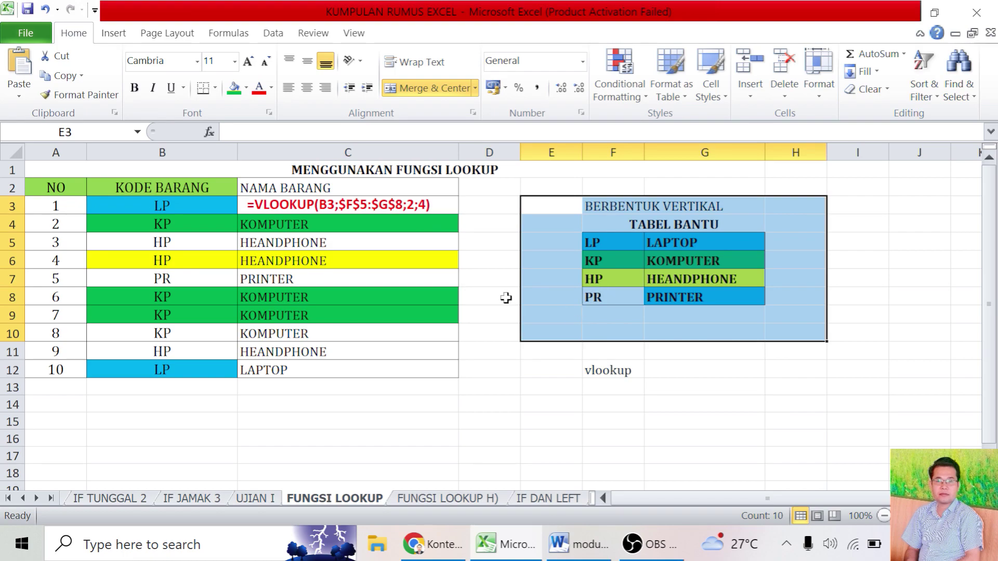
{"action": "scroll", "coordinate": [540, 369], "scroll_direction": "down", "scroll_amount": 1}
{"action": "scroll", "coordinate": [540, 370], "scroll_direction": "down", "scroll_amount": 2}
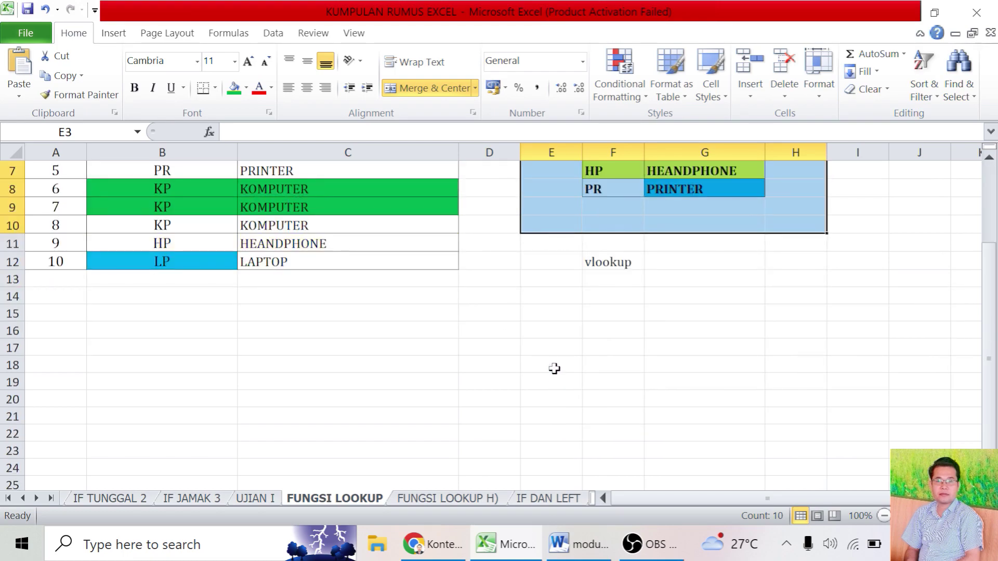
{"action": "scroll", "coordinate": [585, 308], "scroll_direction": "up", "scroll_amount": 2}
{"action": "scroll", "coordinate": [585, 308], "scroll_direction": "down", "scroll_amount": 2}
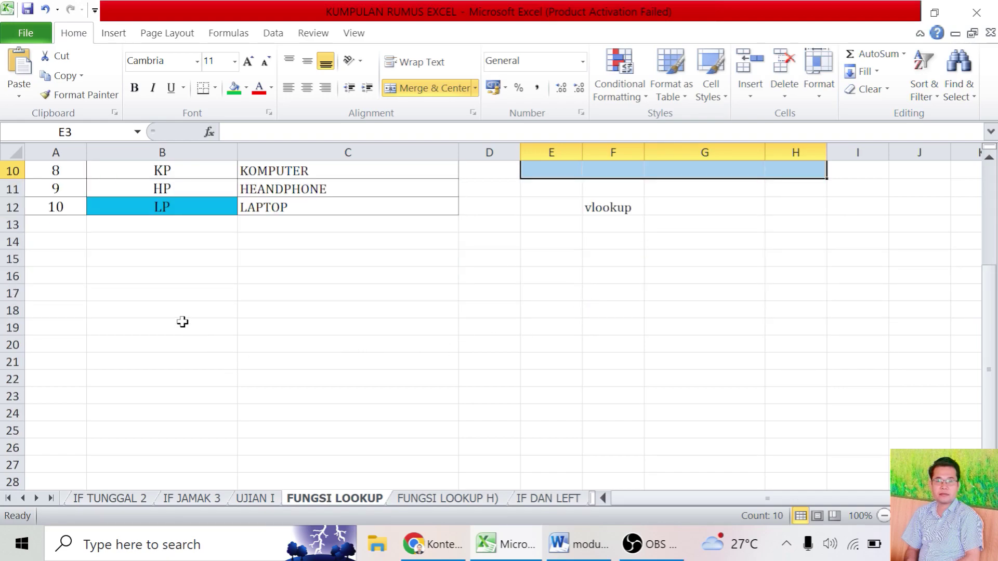
{"action": "scroll", "coordinate": [289, 349], "scroll_direction": "up", "scroll_amount": 3}
{"action": "scroll", "coordinate": [281, 358], "scroll_direction": "down", "scroll_amount": 2}
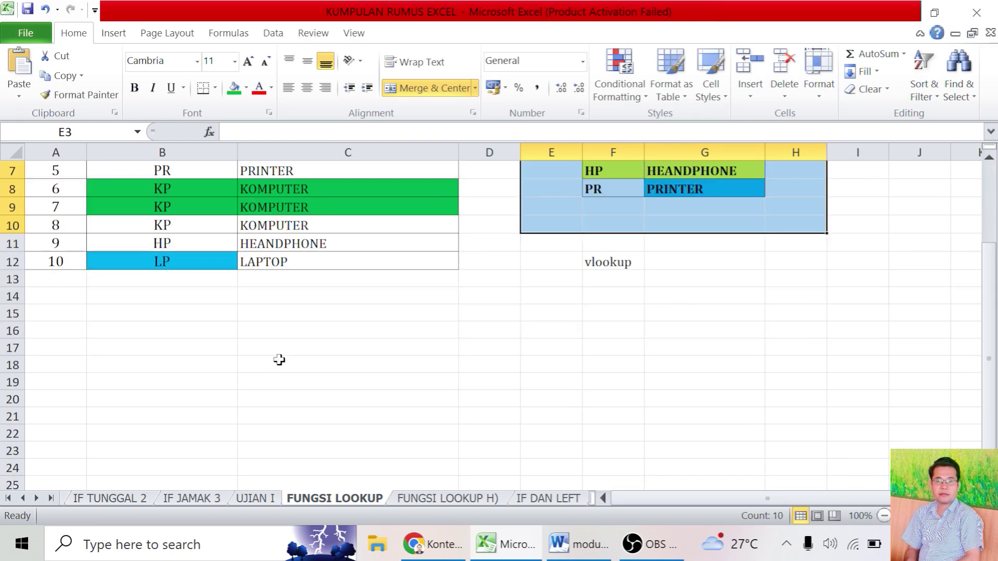
{"action": "left_click", "coordinate": [183, 369]}
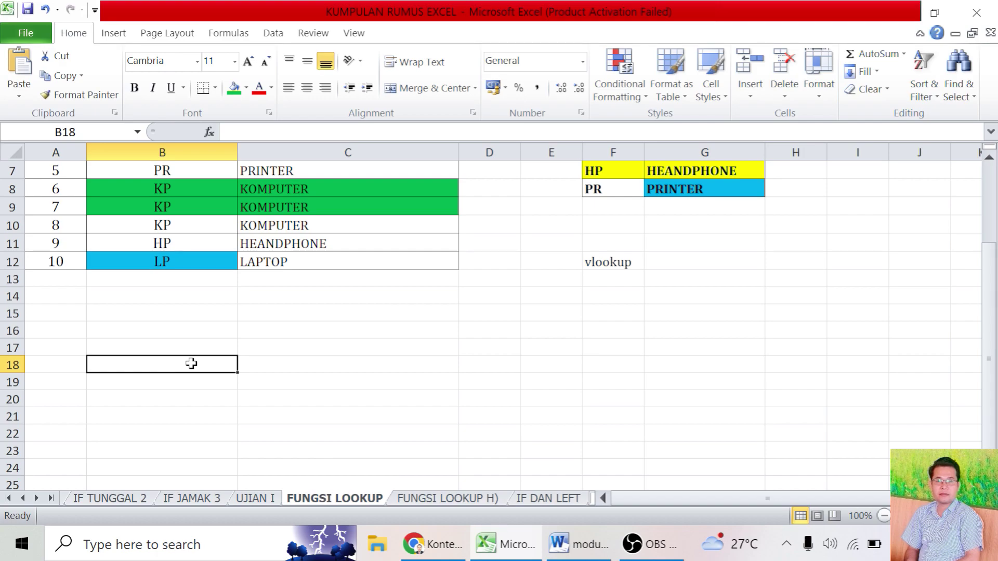
{"action": "type", "text": "kod"}
{"action": "key", "text": "BackSpace"}
{"action": "key", "text": "BackSpace"}
{"action": "key", "text": "BackSpace"}
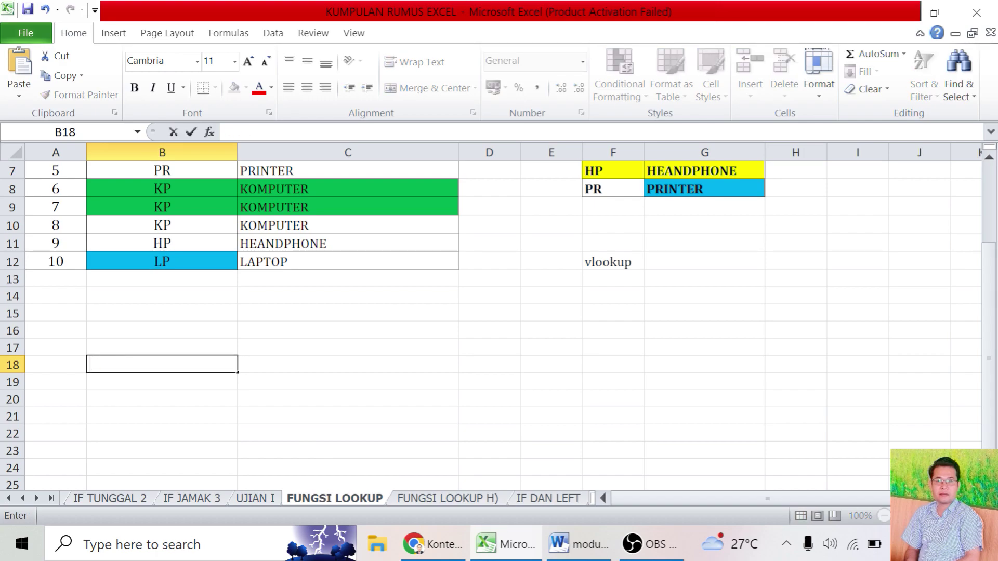
{"action": "type", "text": "KODE BARANG"}
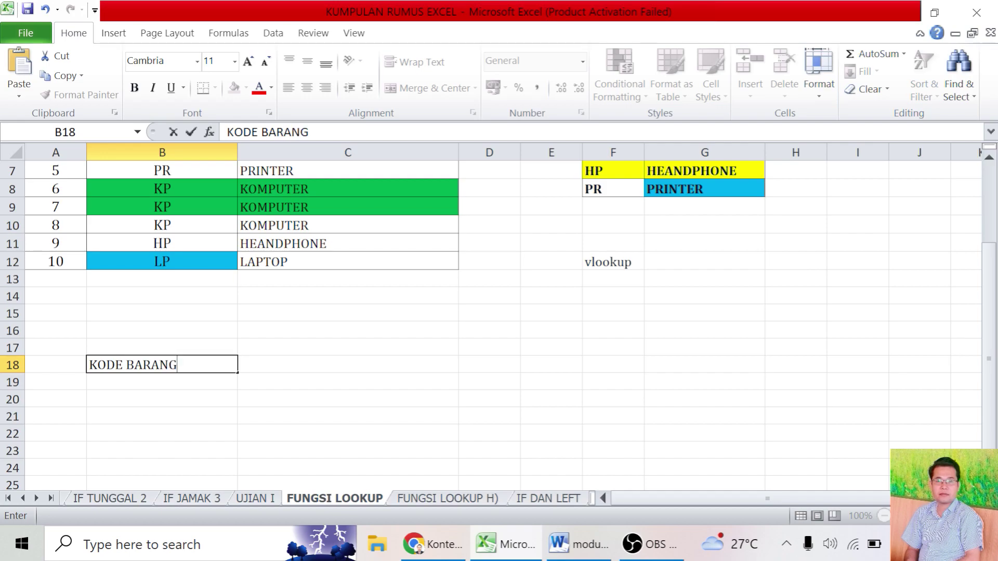
Enter code A with AMAT BAIK in B19:C19 and code B with BAIK in B20:C20
{"action": "key", "text": "Tab"}
{"action": "key", "text": "Down"}
{"action": "key", "text": "Left"}
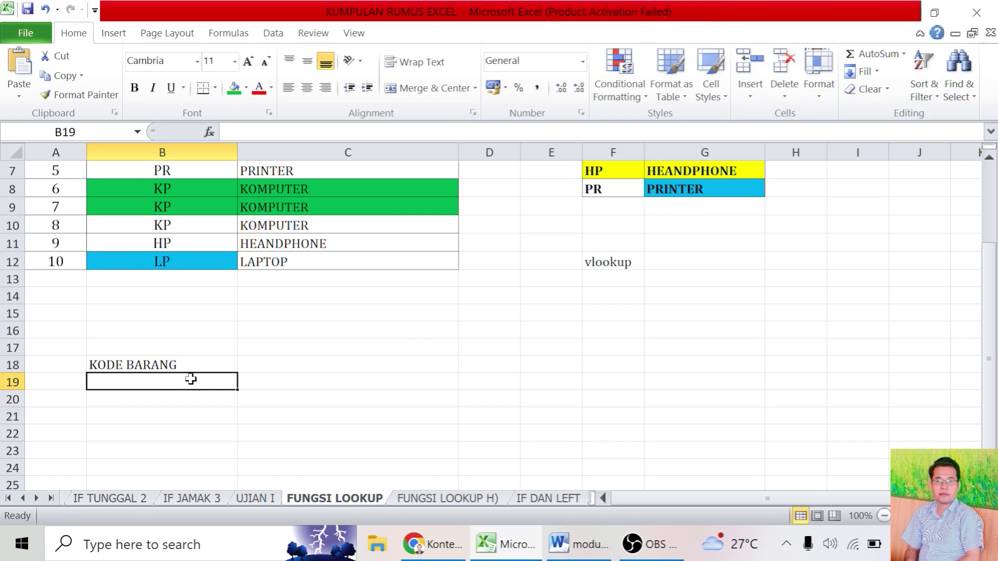
{"action": "type", "text": "A"}
{"action": "key", "text": "Tab"}
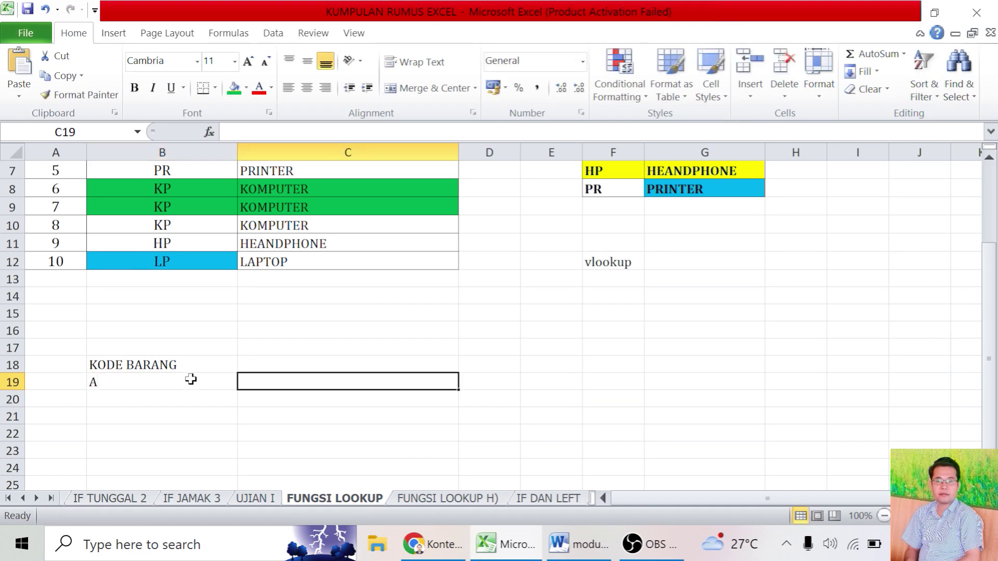
{"action": "type", "text": "AMAT BAIK"}
{"action": "key", "text": "Return"}
{"action": "type", "text": "B"}
{"action": "key", "text": "Tab"}
{"action": "type", "text": "BAIK"}
{"action": "key", "text": "Return"}
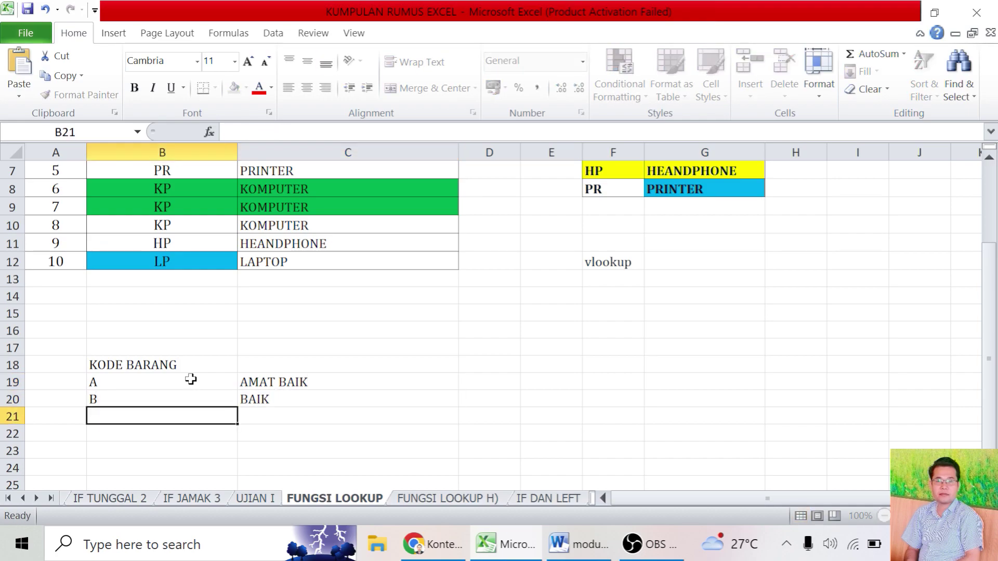
Enter the remaining codes with their descriptions in B21:C23: C with CUKUP, D with KURANG, and E with SANGAT KURANG
{"action": "type", "text": "C"}
{"action": "key", "text": "Tab"}
{"action": "type", "text": "CUK"}
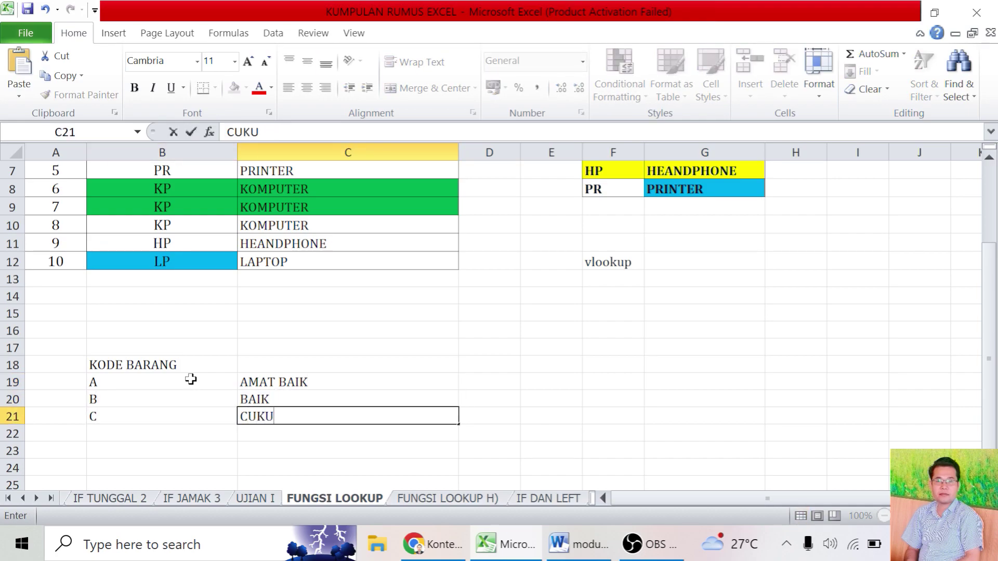
{"action": "key", "text": "Return"}
{"action": "type", "text": "D"}
{"action": "key", "text": "Tab"}
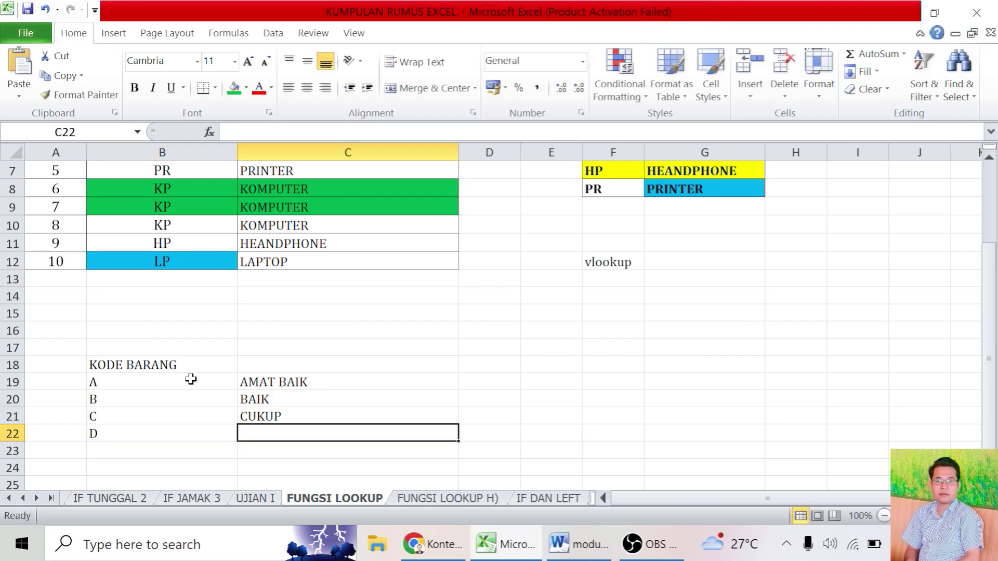
{"action": "type", "text": "KURANG"}
{"action": "key", "text": "Return"}
{"action": "type", "text": "3"}
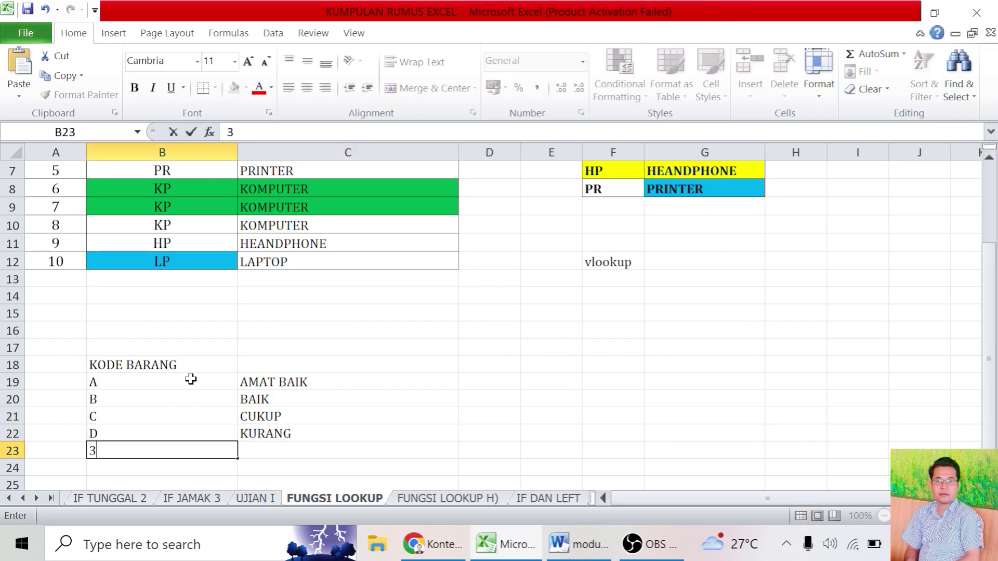
{"action": "type", "text": "E"}
{"action": "key", "text": "Tab"}
{"action": "type", "text": "SA"}
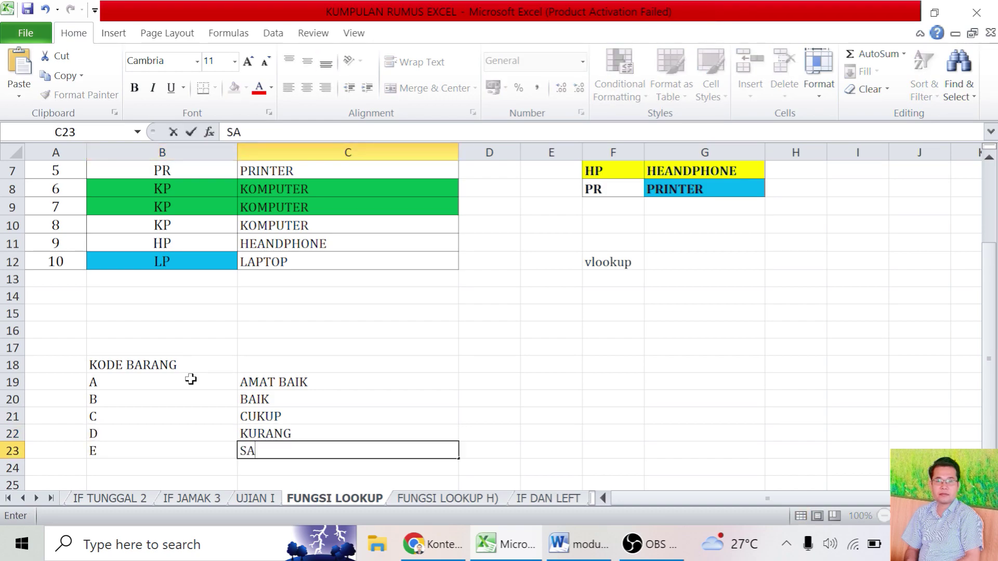
{"action": "type", "text": "NGAT KURANG"}
{"action": "key", "text": "Return"}
Apply all borders to the code and description cells B19:C23
{"action": "scroll", "coordinate": [190, 378], "scroll_direction": "down", "scroll_amount": 1}
{"action": "left_click_drag", "start_coordinate": [145, 331], "coordinate": [269, 396]}
{"action": "scroll", "coordinate": [528, 249], "scroll_direction": "up", "scroll_amount": 2}
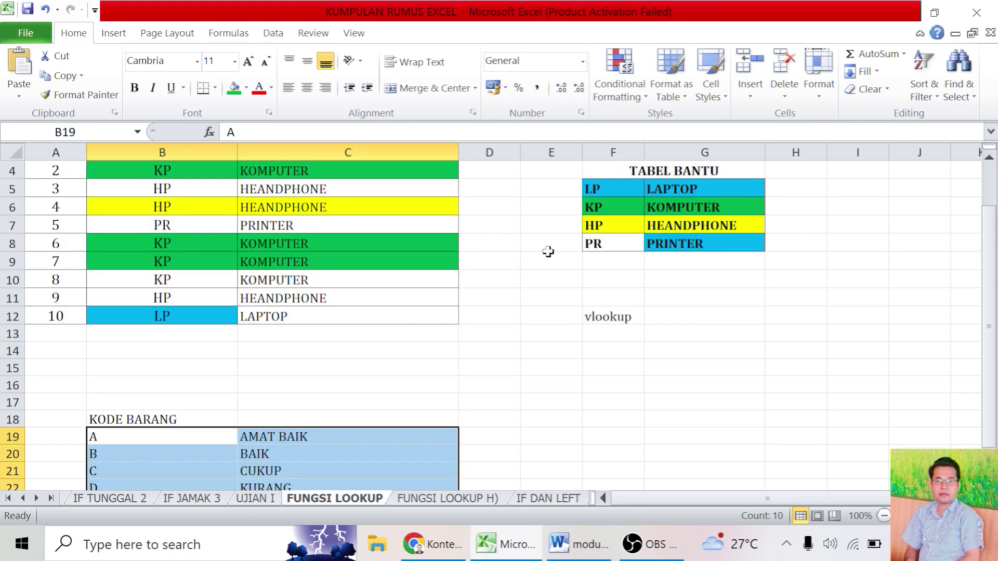
{"action": "left_click", "coordinate": [247, 88]}
{"action": "left_click", "coordinate": [215, 88]}
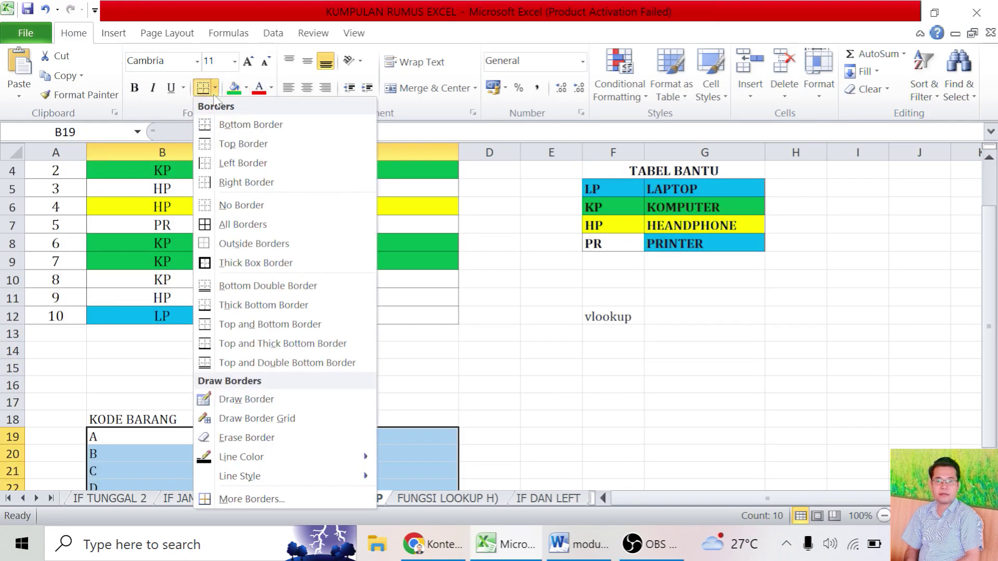
{"action": "left_click", "coordinate": [254, 229]}
{"action": "scroll", "coordinate": [323, 267], "scroll_direction": "down", "scroll_amount": 2}
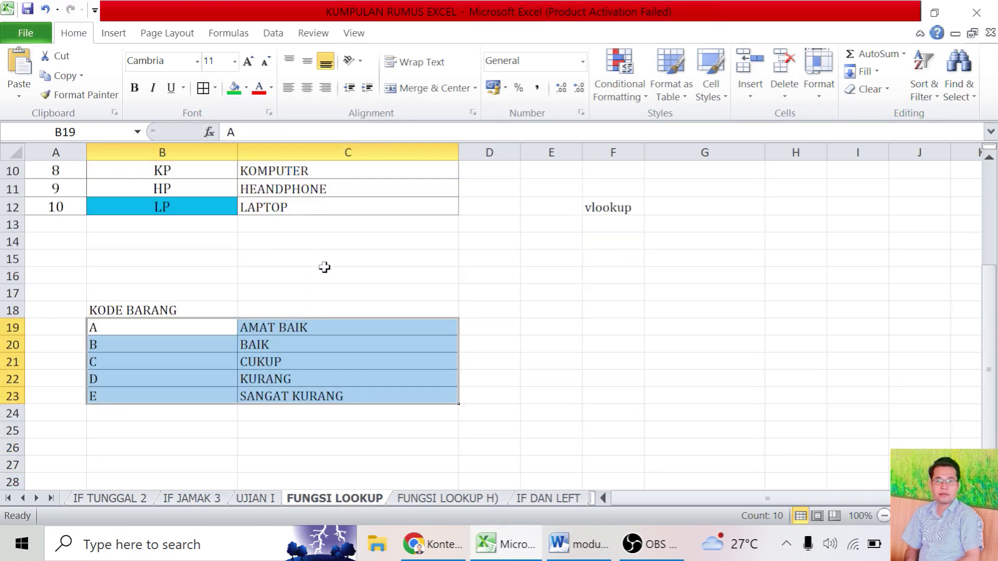
Narrow column B and centre the codes in B19:B23 horizontally
{"action": "left_click", "coordinate": [189, 379]}
{"action": "left_click_drag", "start_coordinate": [237, 151], "coordinate": [155, 151]}
{"action": "left_click", "coordinate": [126, 343]}
{"action": "left_click_drag", "start_coordinate": [124, 327], "coordinate": [126, 397]}
{"action": "left_click", "coordinate": [306, 88]}
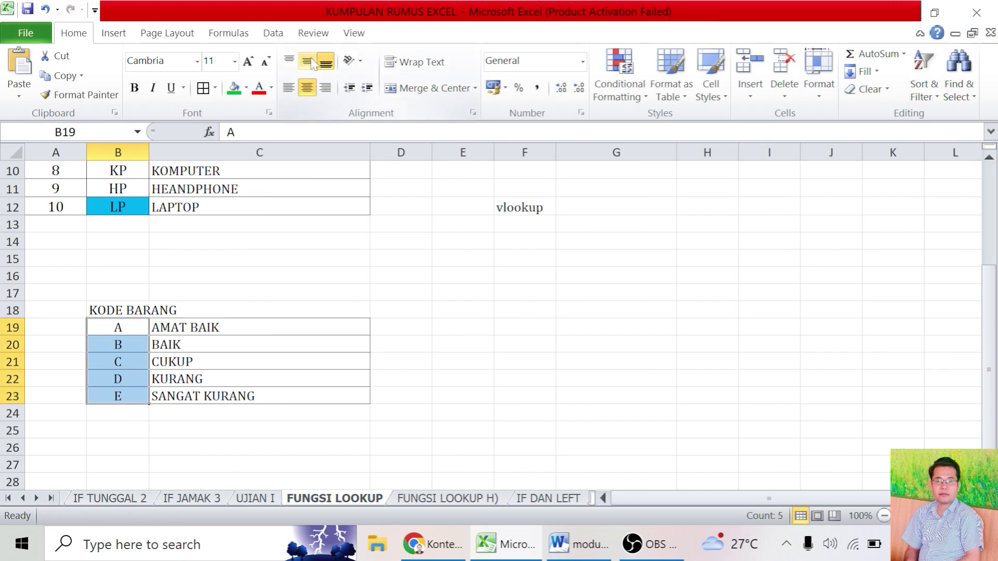
Widen column F, and enter the headings NILAI HURUF in F18 and KETERANGAN in G18
{"action": "left_click", "coordinate": [541, 412]}
{"action": "left_click", "coordinate": [543, 323]}
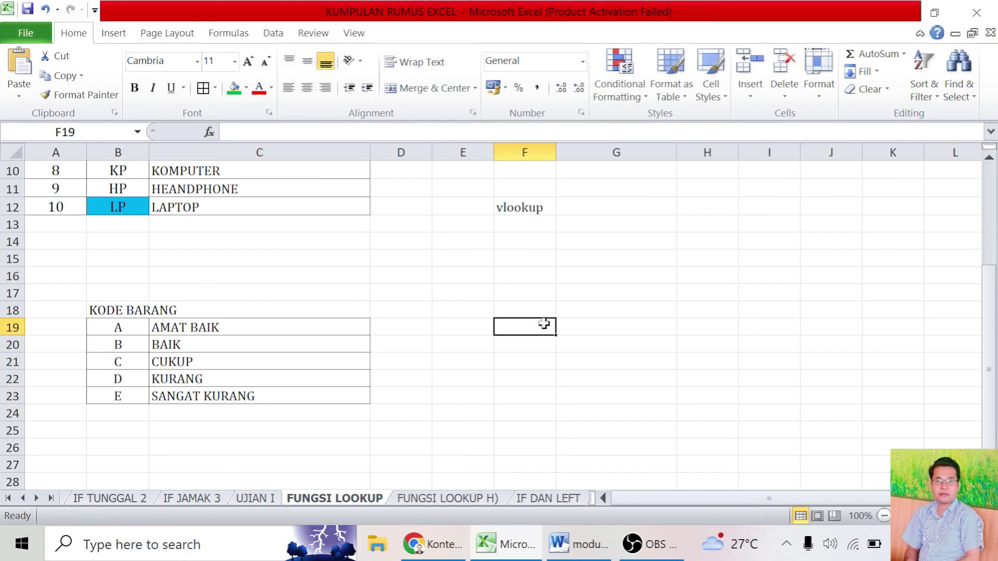
{"action": "left_click_drag", "start_coordinate": [555, 152], "coordinate": [596, 156]}
{"action": "left_click", "coordinate": [533, 307]}
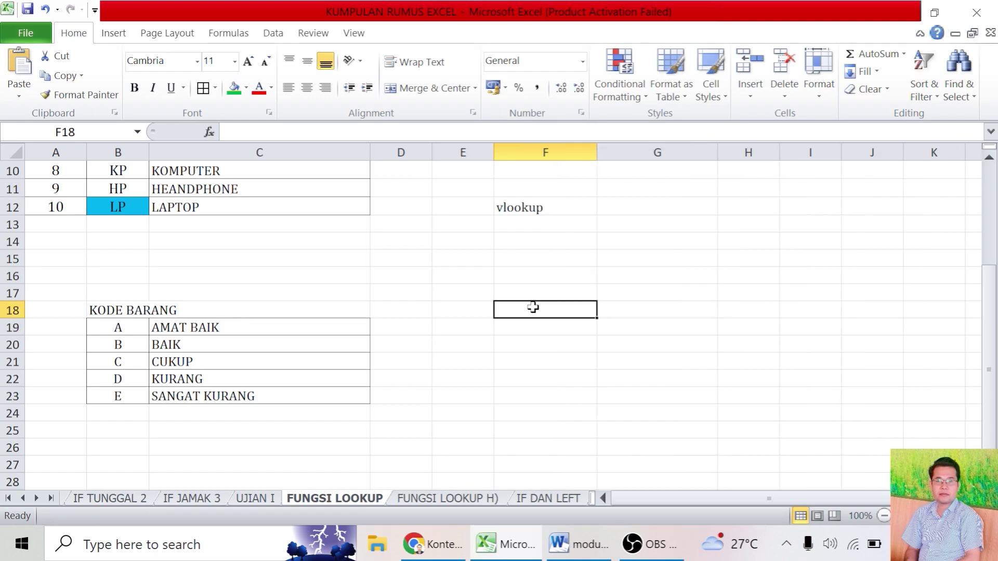
{"action": "type", "text": "NILAA"}
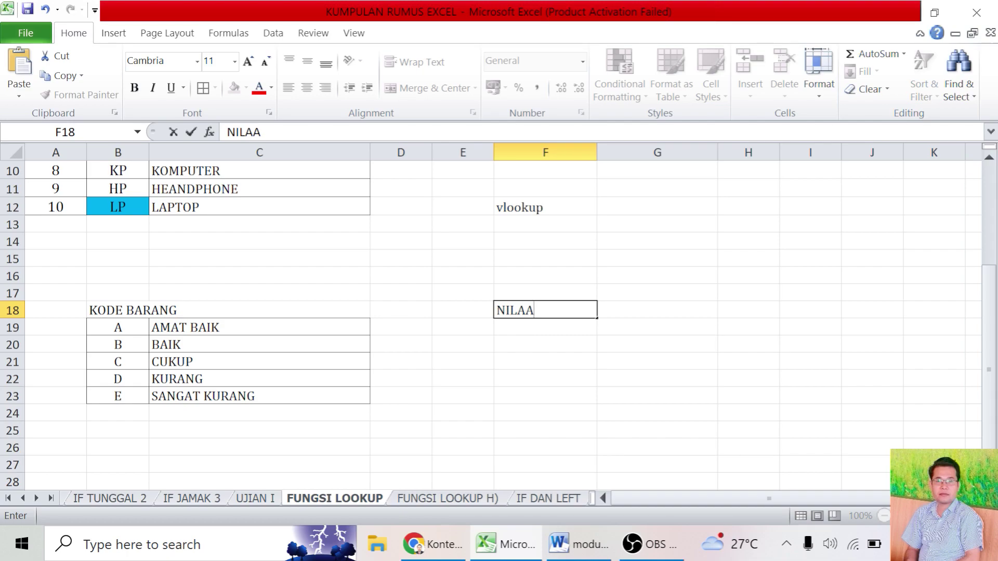
{"action": "key", "text": "BackSpace"}
{"action": "type", "text": "I HURUF"}
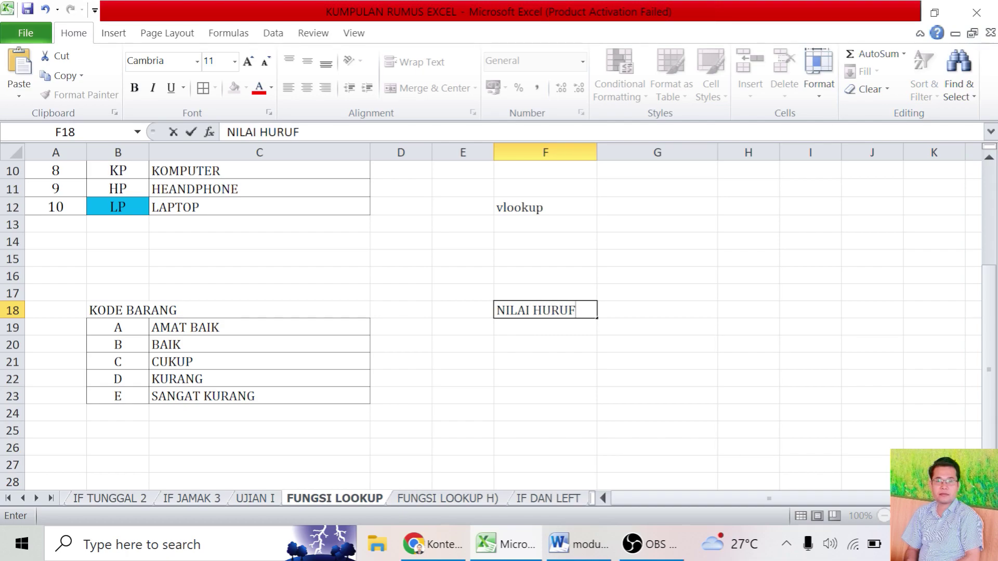
{"action": "key", "text": "Tab"}
{"action": "type", "text": "KETERANGAN"}
{"action": "key", "text": "Return"}
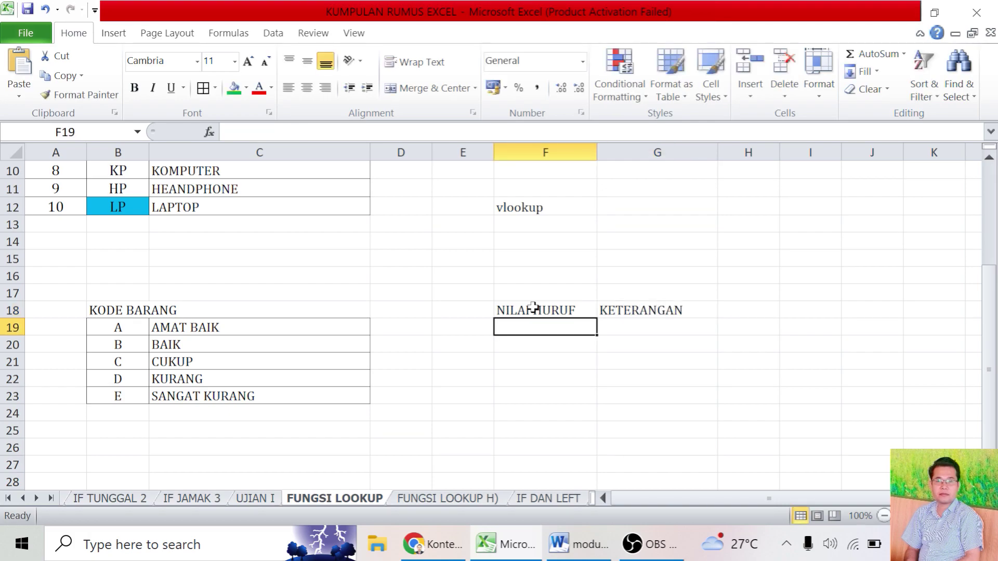
Enter the letter grades A, A, C, B, D, E, A and B in F19:F26 under NILAI HURUF
{"action": "left_click", "coordinate": [534, 308]}
{"action": "left_click", "coordinate": [541, 326]}
{"action": "type", "text": "A"}
{"action": "key", "text": "Return"}
{"action": "type", "text": "A"}
{"action": "key", "text": "Return"}
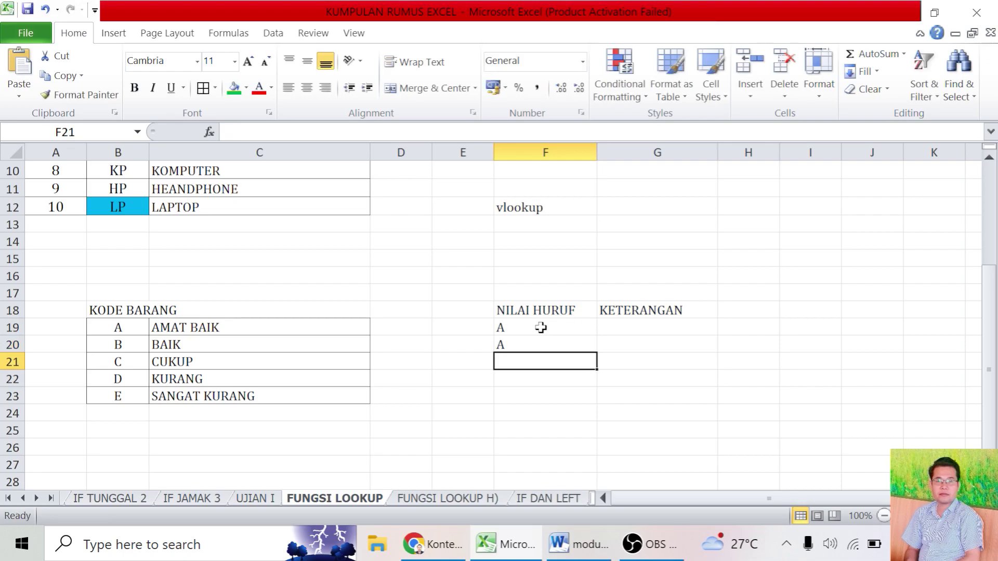
{"action": "type", "text": "C"}
{"action": "key", "text": "Return"}
{"action": "type", "text": "B"}
{"action": "key", "text": "Return"}
{"action": "type", "text": "D"}
{"action": "key", "text": "Return"}
{"action": "type", "text": "E"}
{"action": "key", "text": "Return"}
{"action": "type", "text": "A"}
{"action": "key", "text": "Return"}
{"action": "type", "text": "V"}
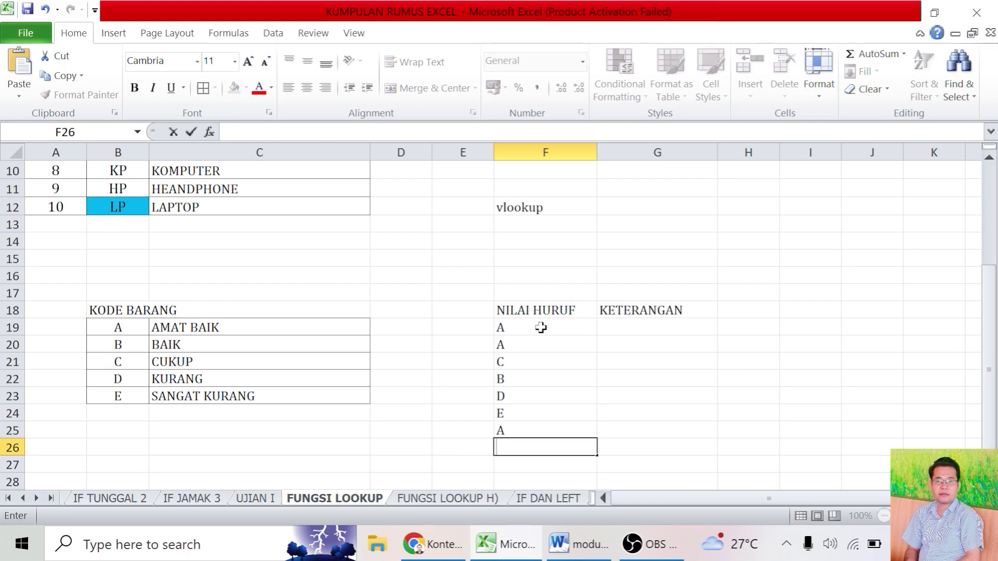
{"action": "left_click", "coordinate": [564, 379]}
{"action": "left_click_drag", "start_coordinate": [541, 329], "coordinate": [542, 447]}
{"action": "left_click", "coordinate": [639, 334]}
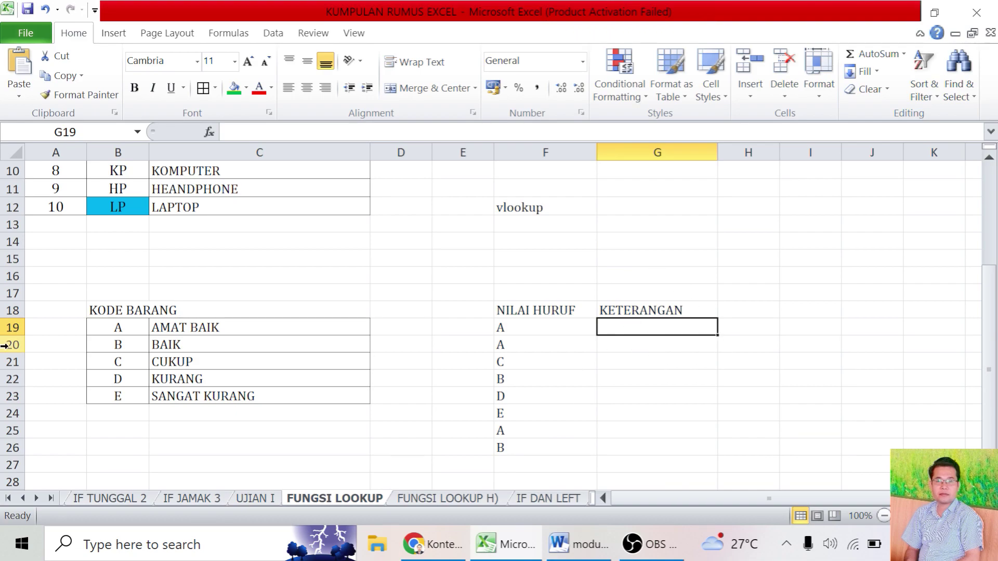
Enter the formula =VLOOKUP(F19;$B$19:$C$23;2;5) in G19 under KETERANGAN
{"action": "left_click_drag", "start_coordinate": [117, 326], "coordinate": [286, 394]}
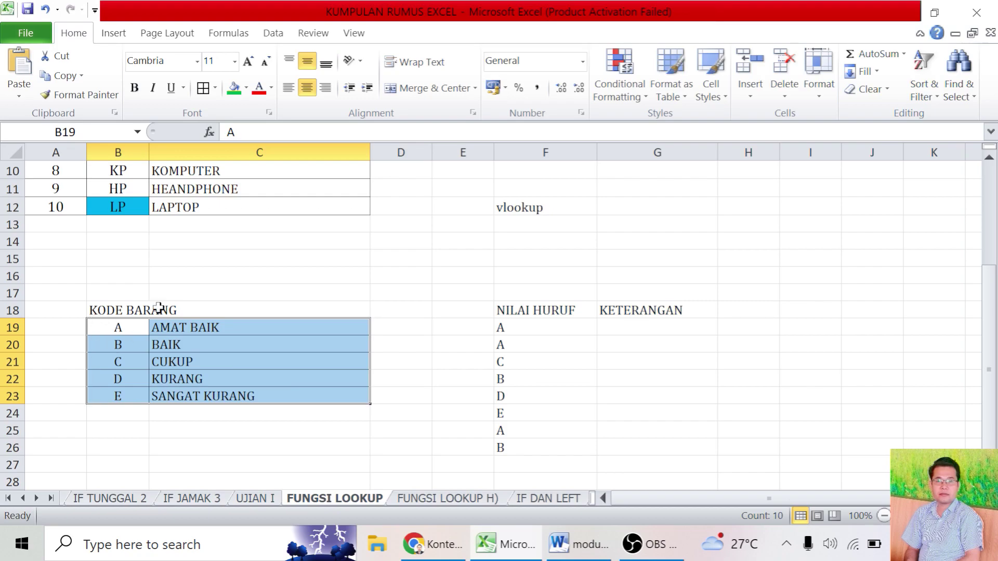
{"action": "left_click_drag", "start_coordinate": [120, 327], "coordinate": [263, 392]}
{"action": "left_click", "coordinate": [634, 328]}
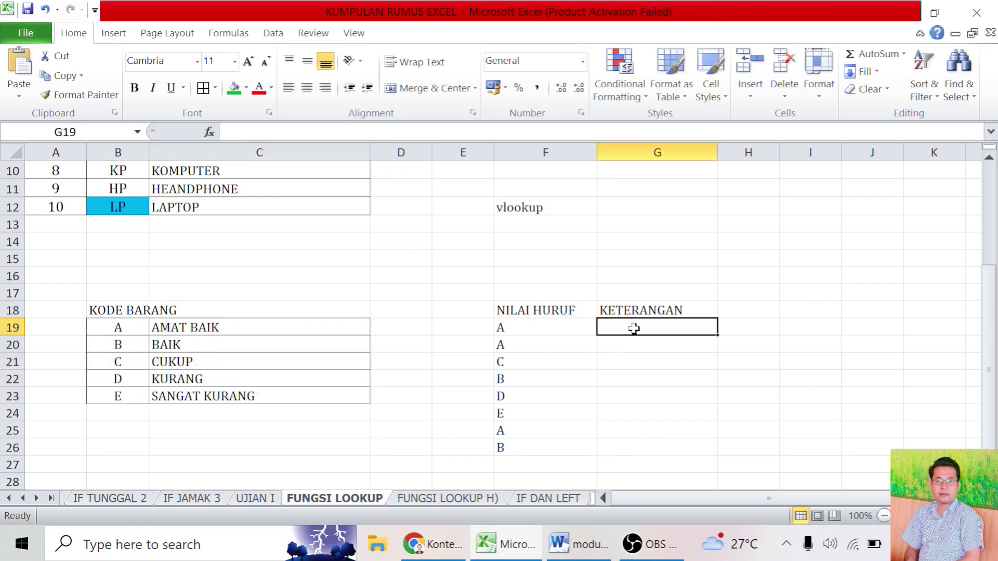
{"action": "type", "text": "=VL"}
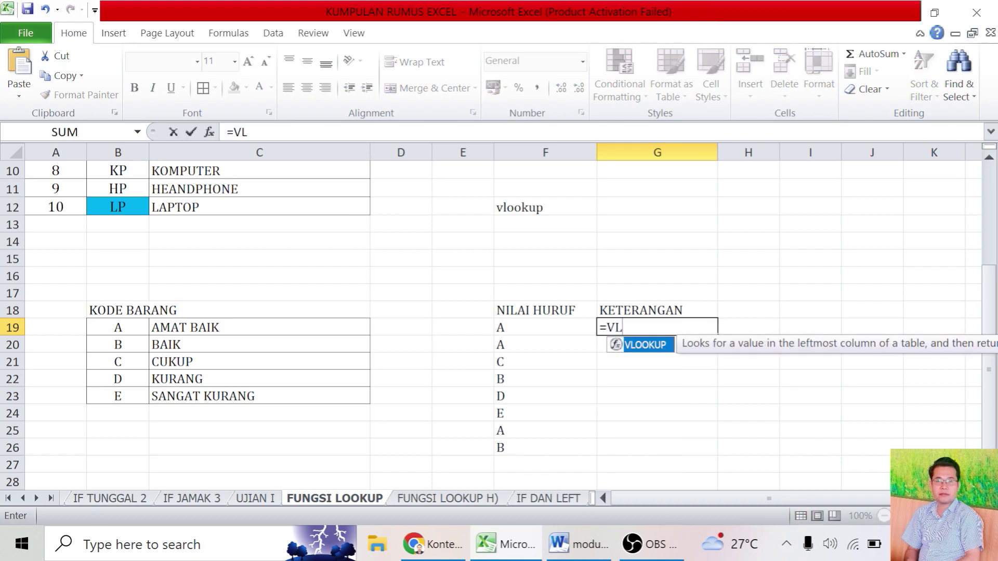
{"action": "type", "text": "OOKUP("}
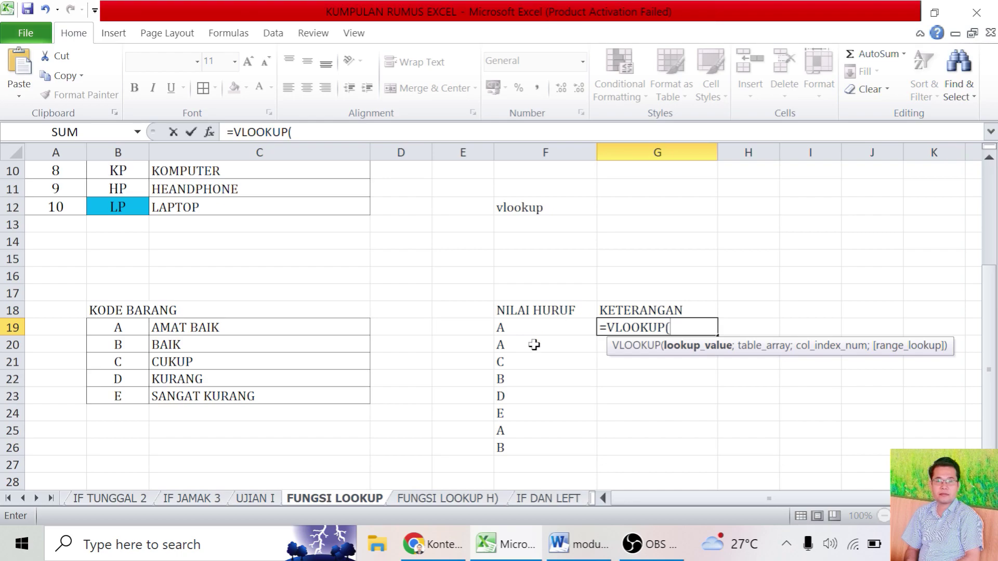
{"action": "left_click", "coordinate": [526, 330]}
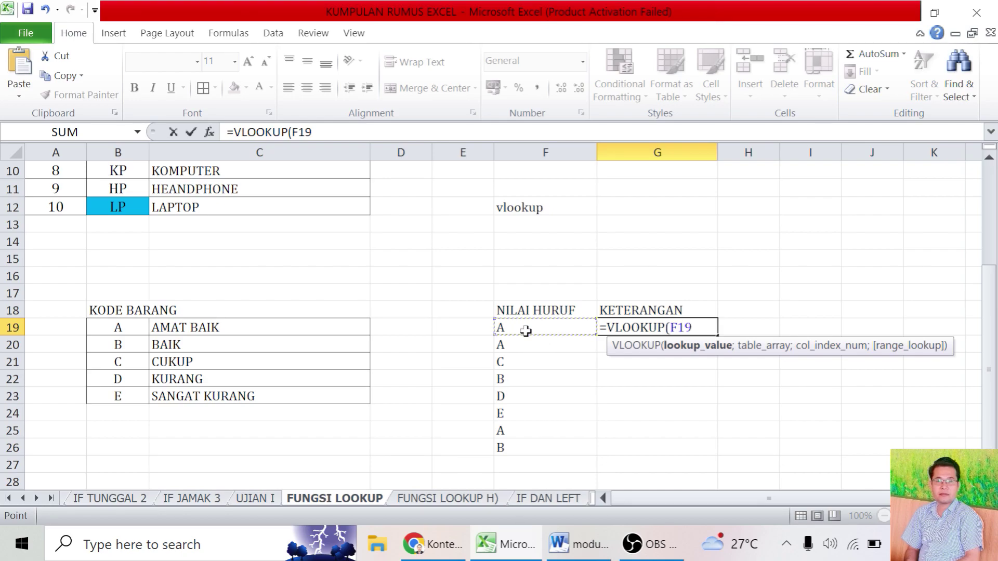
{"action": "type", "text": ";"}
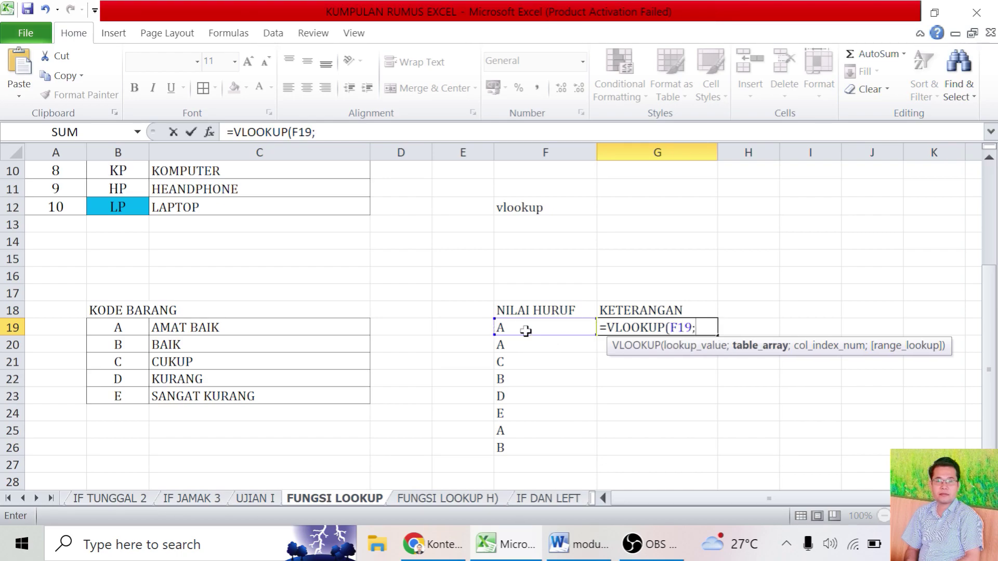
{"action": "left_click", "coordinate": [110, 328]}
{"action": "left_click_drag", "start_coordinate": [110, 328], "coordinate": [257, 398]}
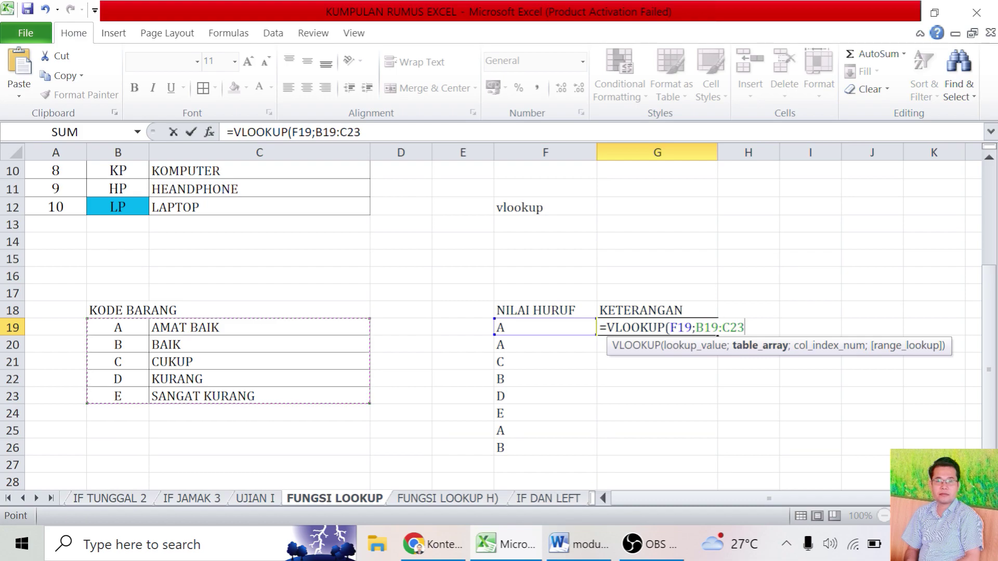
{"action": "key", "text": "F4"}
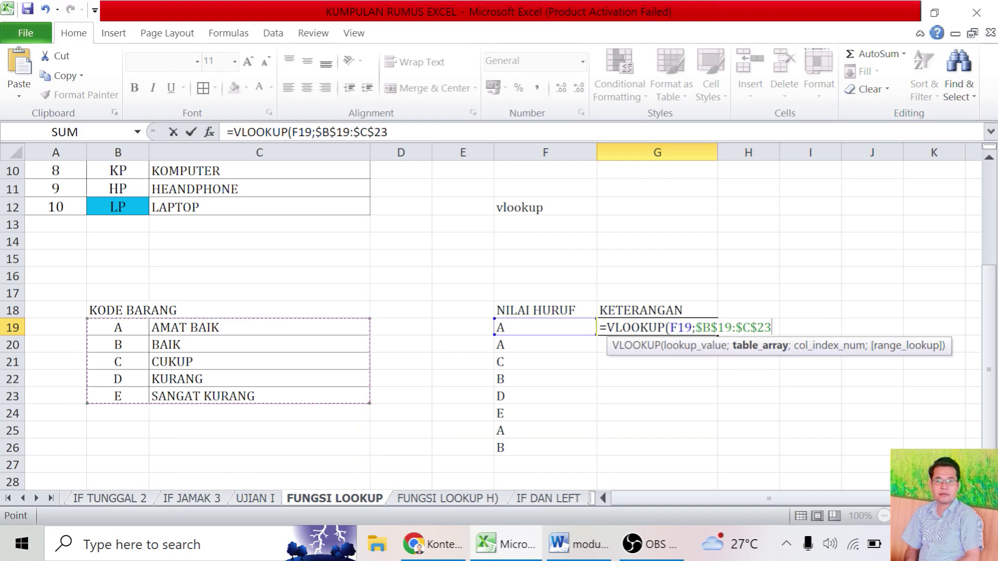
{"action": "type", "text": ";2;"}
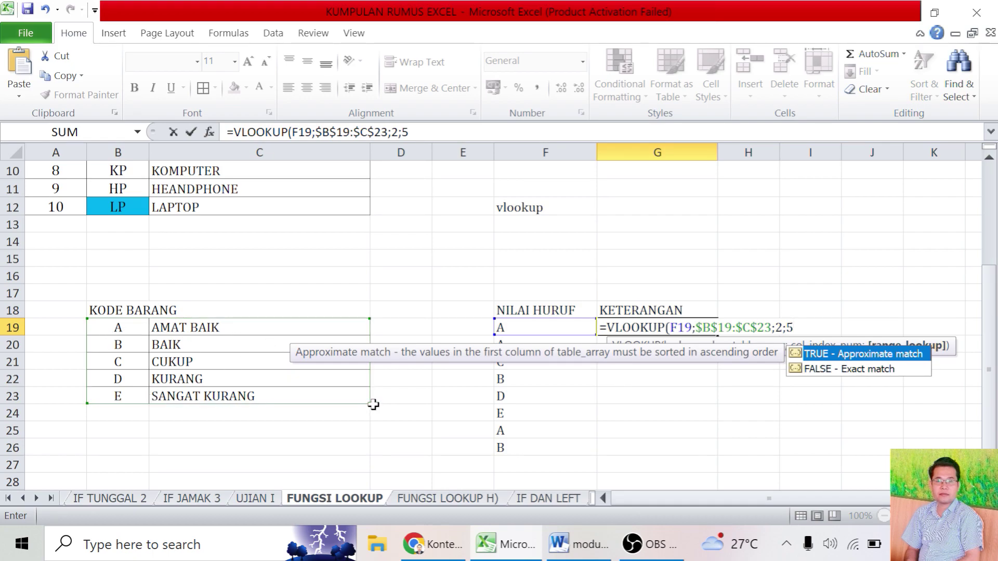
{"action": "type", "text": "5)"}
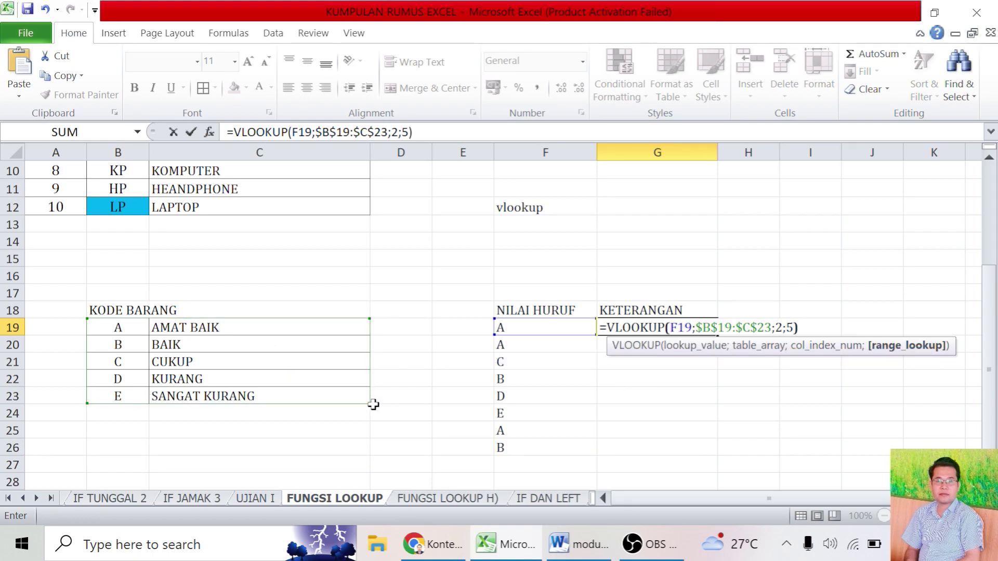
{"action": "key", "text": "Return"}
Fill the matching rows B19:C19 and F19:G19 with green
{"action": "left_click", "coordinate": [510, 329]}
{"action": "left_click_drag", "start_coordinate": [99, 329], "coordinate": [268, 328]}
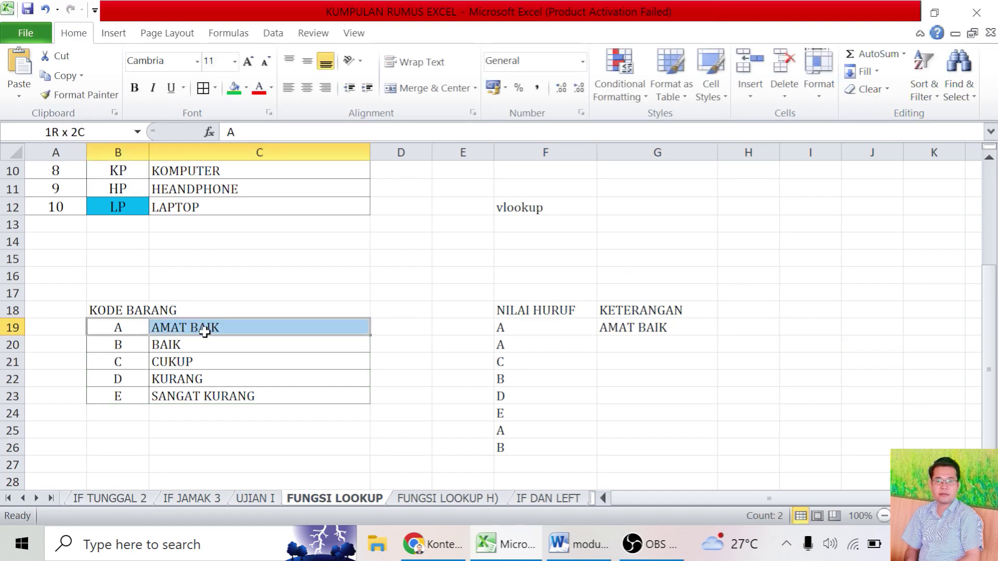
{"action": "left_click", "coordinate": [234, 87]}
{"action": "left_click_drag", "start_coordinate": [512, 328], "coordinate": [624, 328]}
{"action": "left_click", "coordinate": [235, 91]}
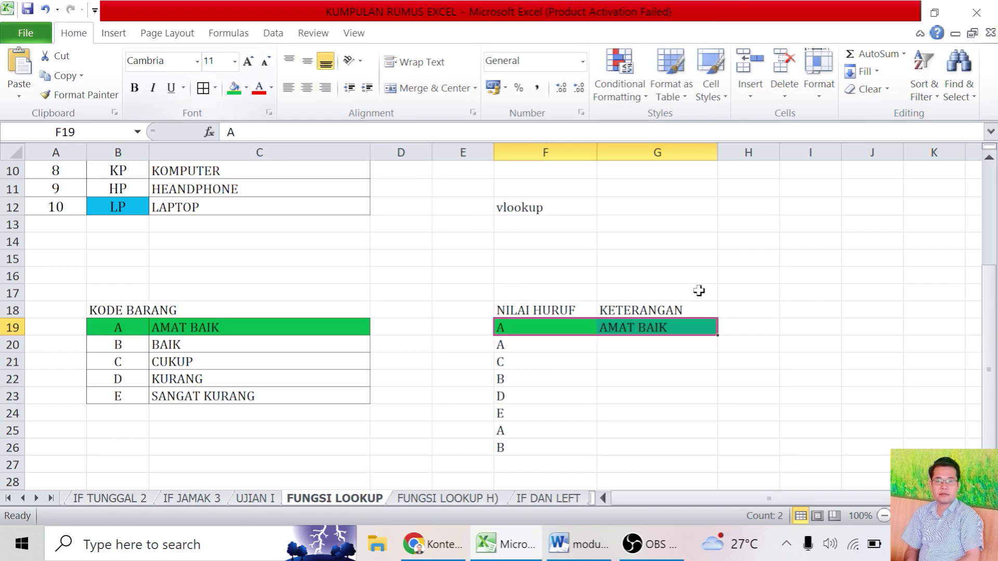
Try copying the grade and its description in F19:G19 down through row 26
{"action": "left_click_drag", "start_coordinate": [717, 336], "coordinate": [718, 454]}
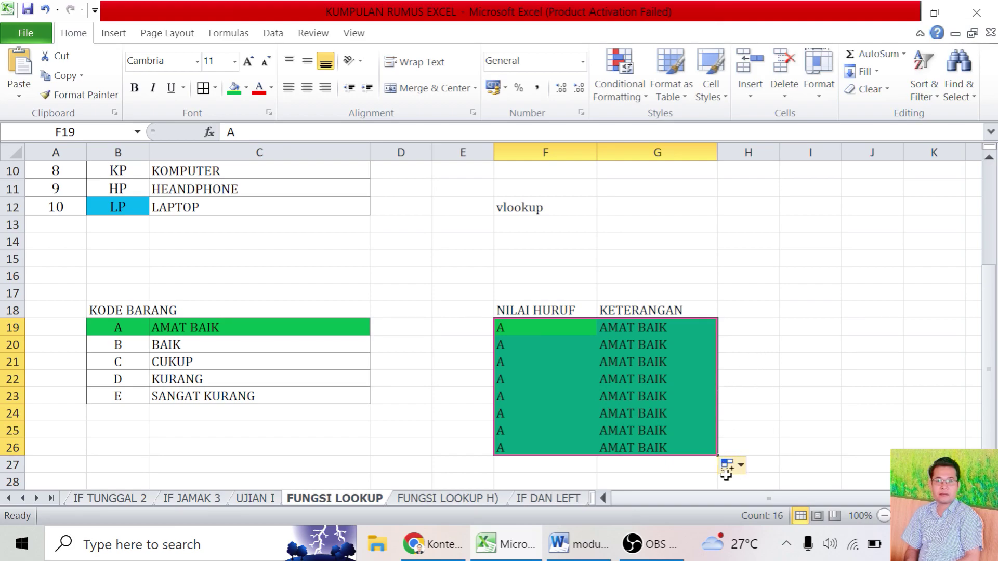
{"action": "left_click", "coordinate": [732, 474]}
{"action": "left_click", "coordinate": [803, 304]}
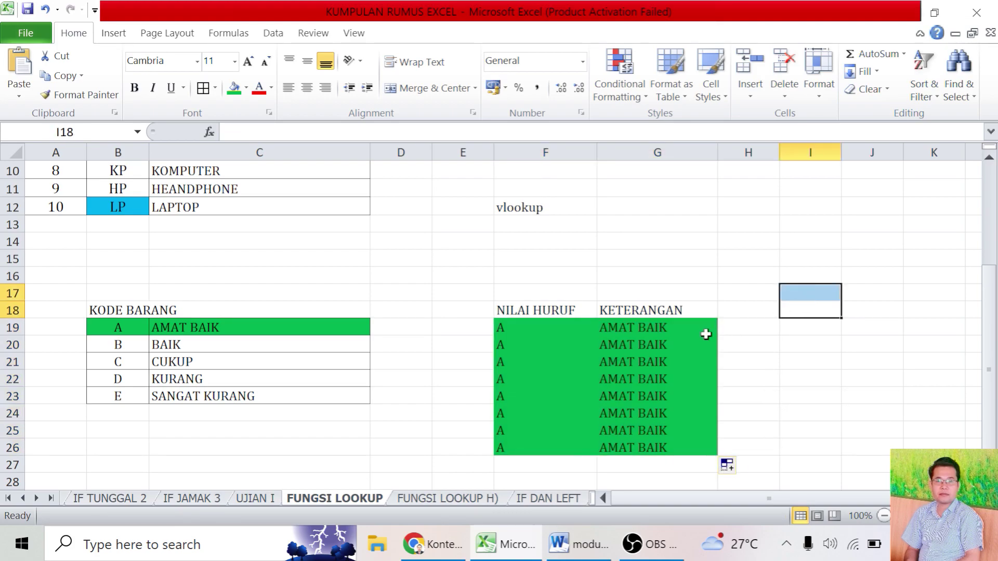
Change the last VLOOKUP argument in G19 to 0 and copy the formula down to G26
{"action": "left_click", "coordinate": [685, 333]}
{"action": "key", "text": "F2"}
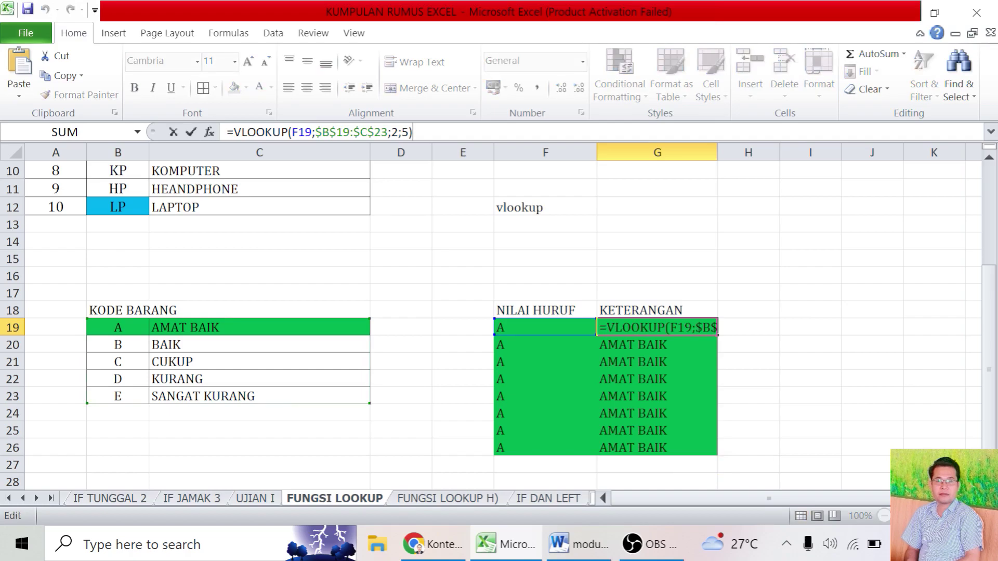
{"action": "key", "text": "BackSpace"}
{"action": "type", "text": "0"}
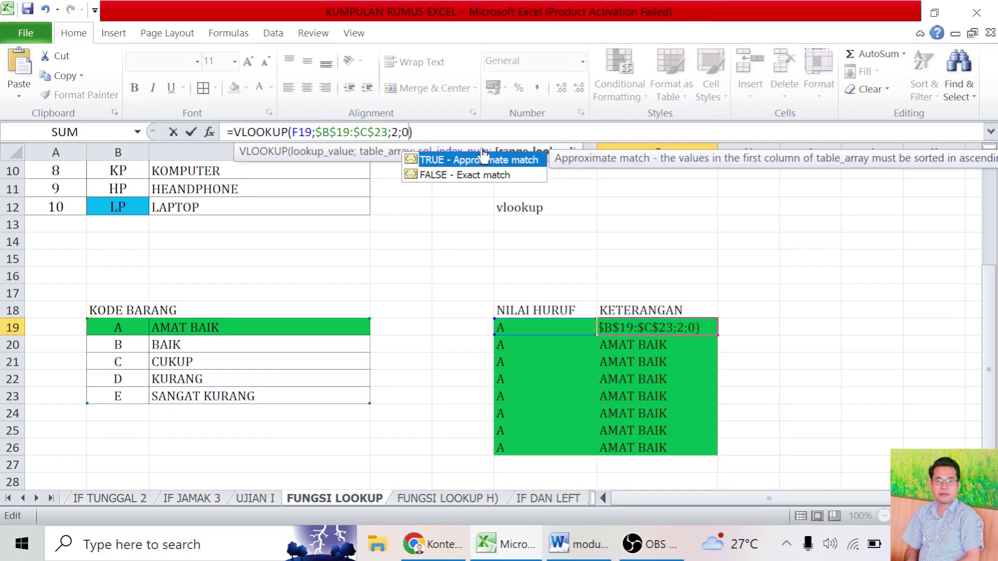
{"action": "key", "text": "Return"}
{"action": "left_click", "coordinate": [654, 323]}
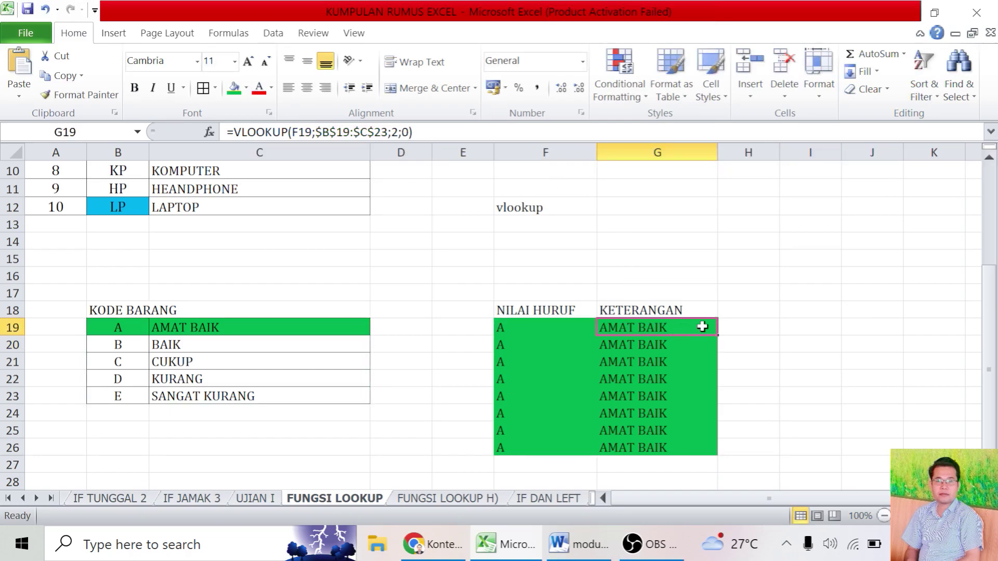
{"action": "left_click_drag", "start_coordinate": [718, 337], "coordinate": [728, 442]}
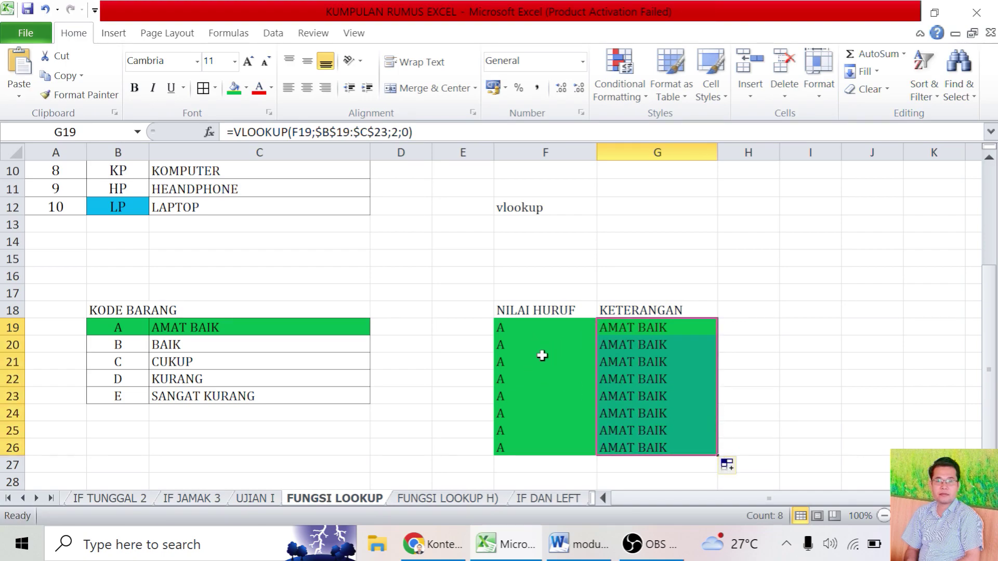
Undo the formula change and the copied fills in F19:G26
{"action": "left_click", "coordinate": [517, 340]}
{"action": "left_click", "coordinate": [519, 330]}
{"action": "key", "text": "Right"}
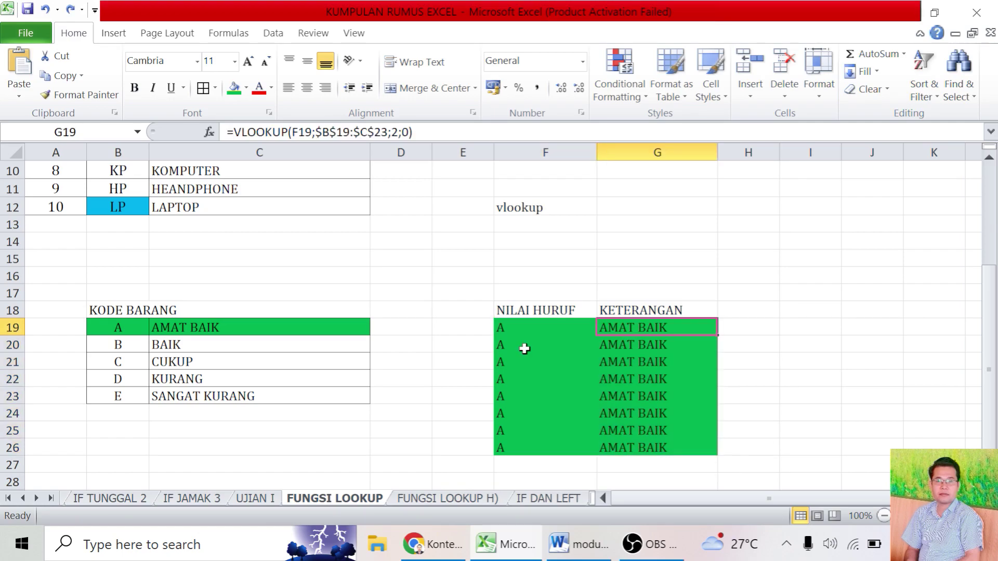
{"action": "key", "text": "ctrl+z"}
{"action": "left_click", "coordinate": [517, 350]}
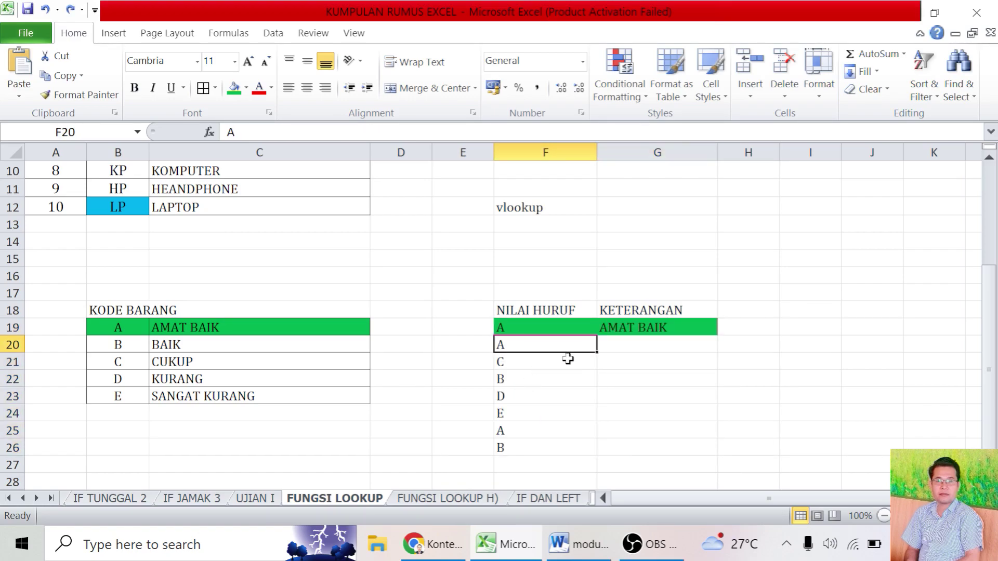
Copy only the VLOOKUP formula in G19 down to G26
{"action": "left_click", "coordinate": [675, 328]}
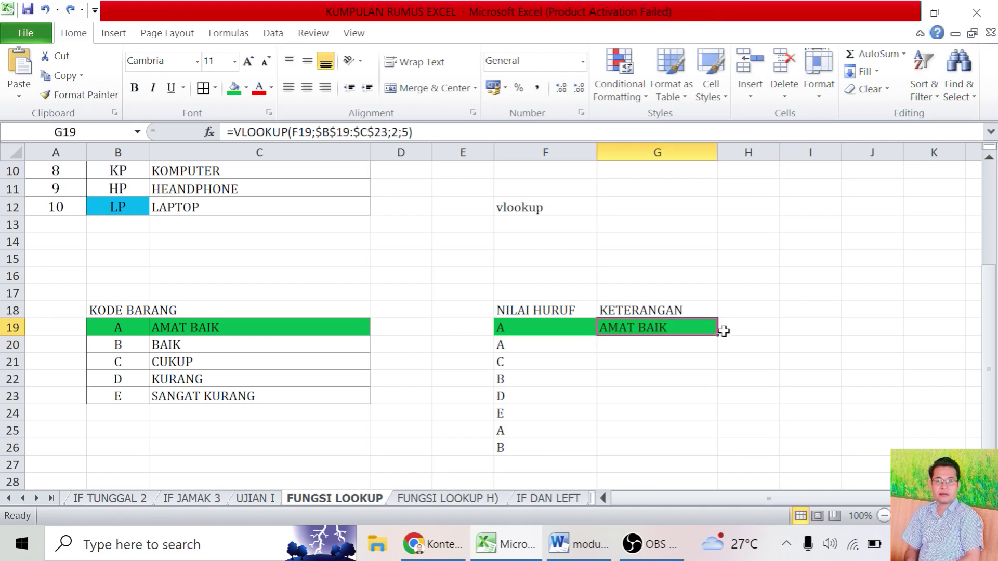
{"action": "left_click_drag", "start_coordinate": [720, 337], "coordinate": [719, 456]}
{"action": "left_click", "coordinate": [834, 338]}
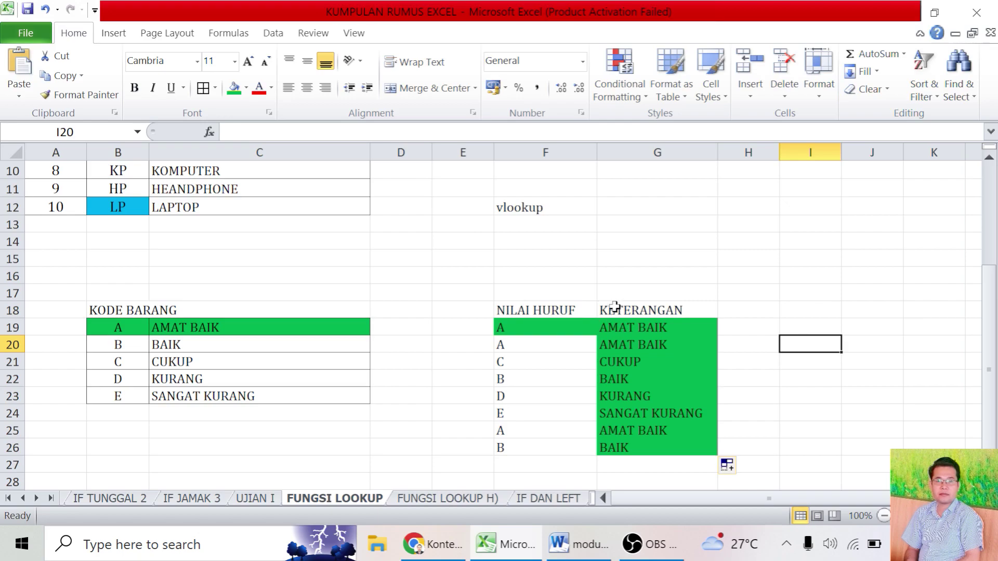
Change the fill colour of the copied descriptions in G20:G26 to white
{"action": "left_click_drag", "start_coordinate": [606, 347], "coordinate": [650, 443]}
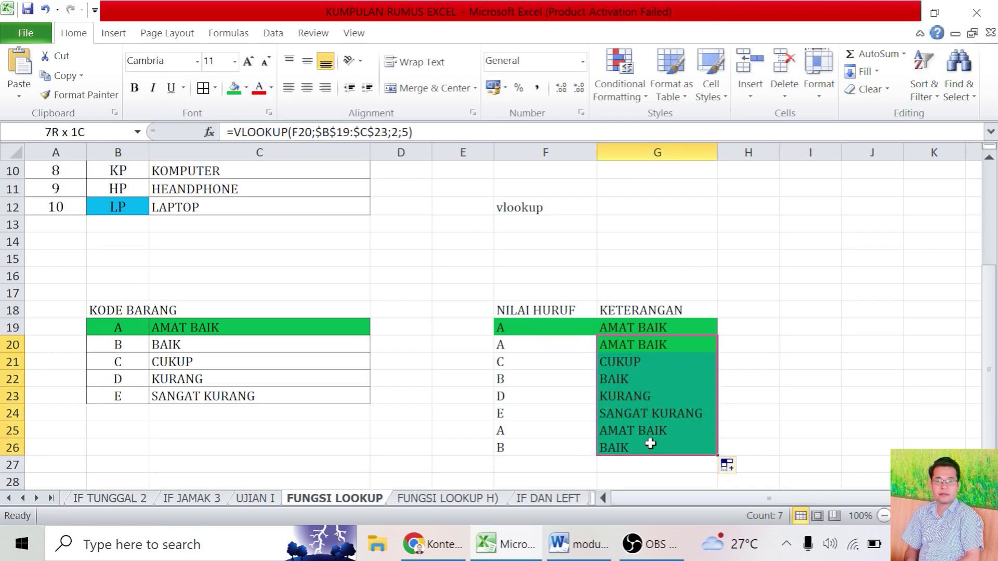
{"action": "left_click", "coordinate": [246, 88]}
{"action": "left_click", "coordinate": [232, 120]}
{"action": "left_click", "coordinate": [762, 292]}
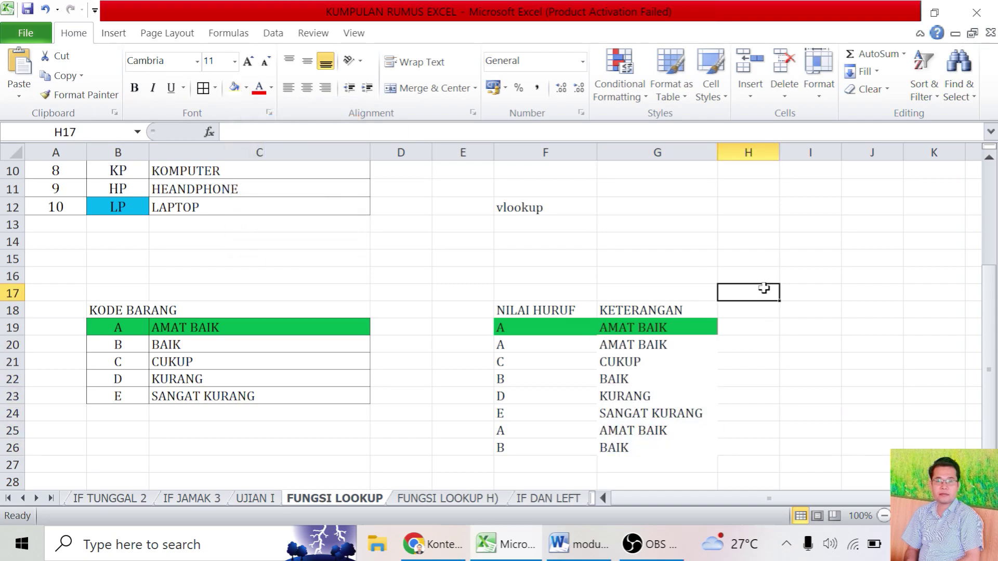
Apply all borders to the NILAI HURUF and KETERANGAN table in F18:G26
{"action": "left_click_drag", "start_coordinate": [524, 308], "coordinate": [659, 446]}
{"action": "left_click", "coordinate": [203, 88]}
{"action": "left_click", "coordinate": [819, 309]}
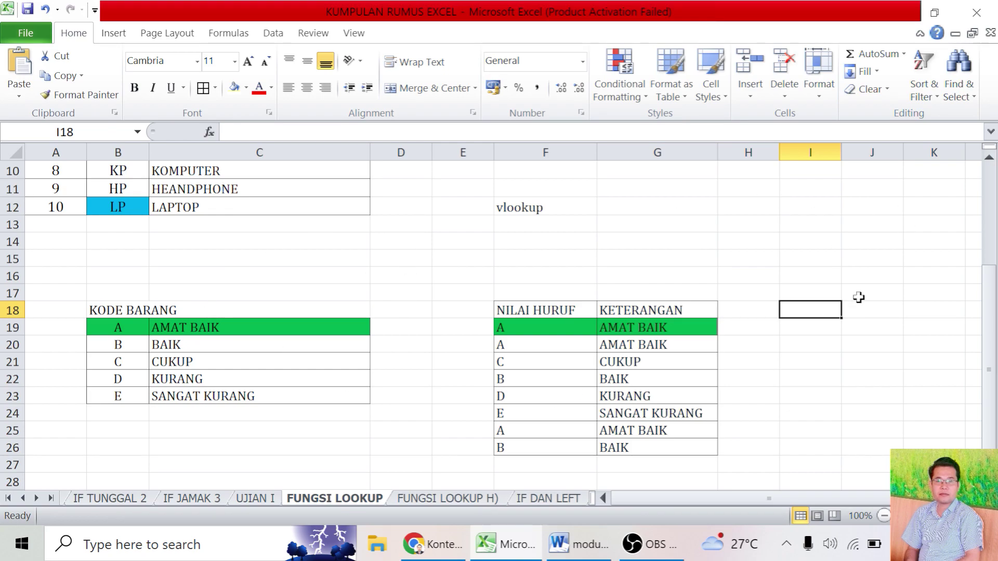
Compare the vertical lookup tables with the horizontal TABEL BANTU on the FUNGSI LOOKUP H) sheet
{"action": "scroll", "coordinate": [595, 276], "scroll_direction": "up", "scroll_amount": 3}
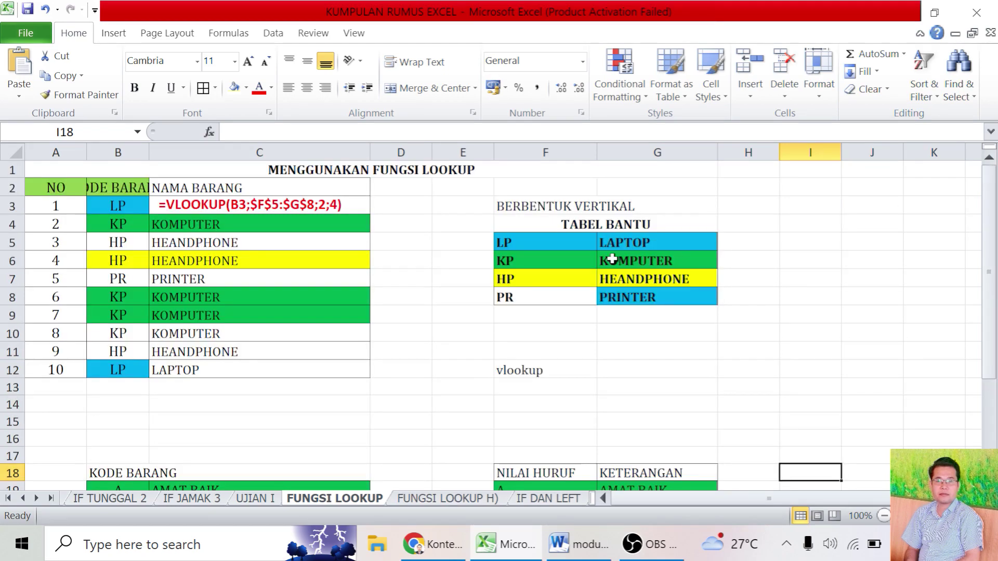
{"action": "scroll", "coordinate": [556, 325], "scroll_direction": "down", "scroll_amount": 2}
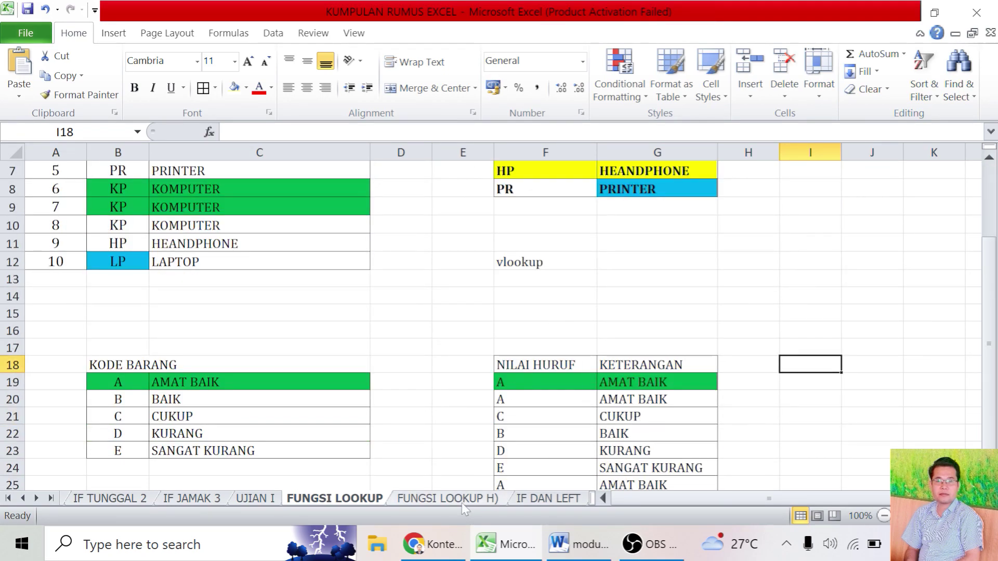
{"action": "left_click", "coordinate": [448, 498]}
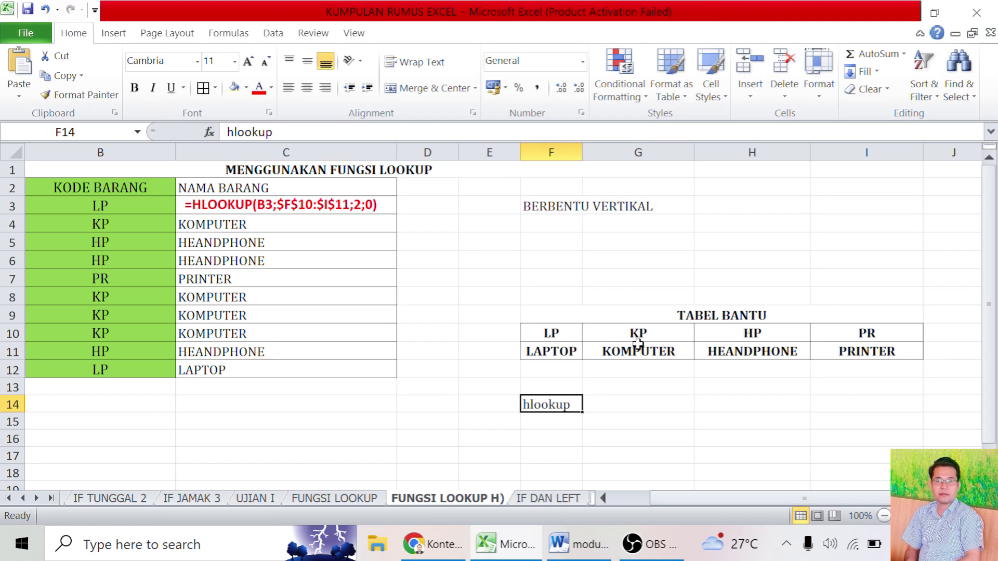
{"action": "left_click", "coordinate": [370, 499]}
{"action": "scroll", "coordinate": [407, 309], "scroll_direction": "down", "scroll_amount": 5}
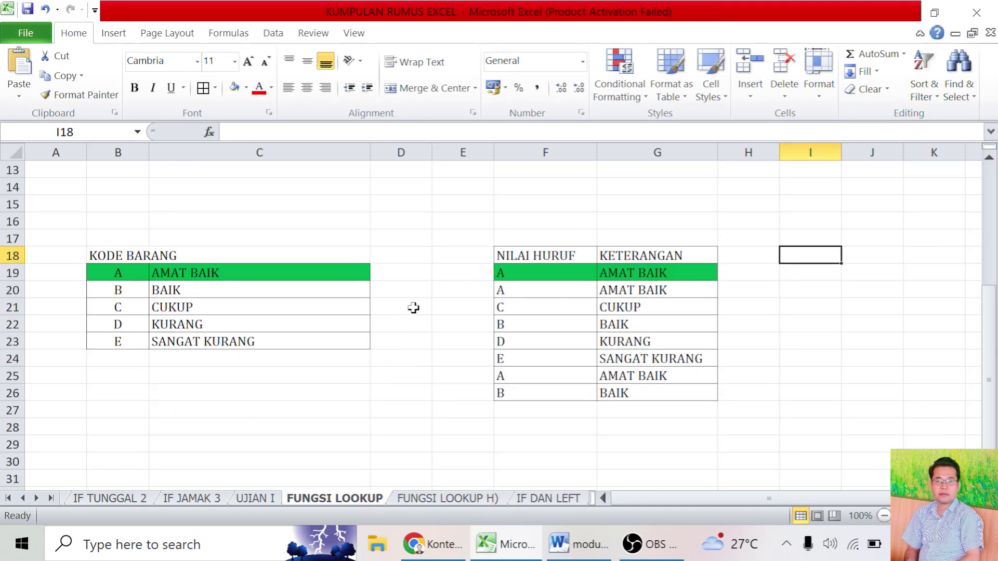
{"action": "scroll", "coordinate": [421, 305], "scroll_direction": "up", "scroll_amount": 1}
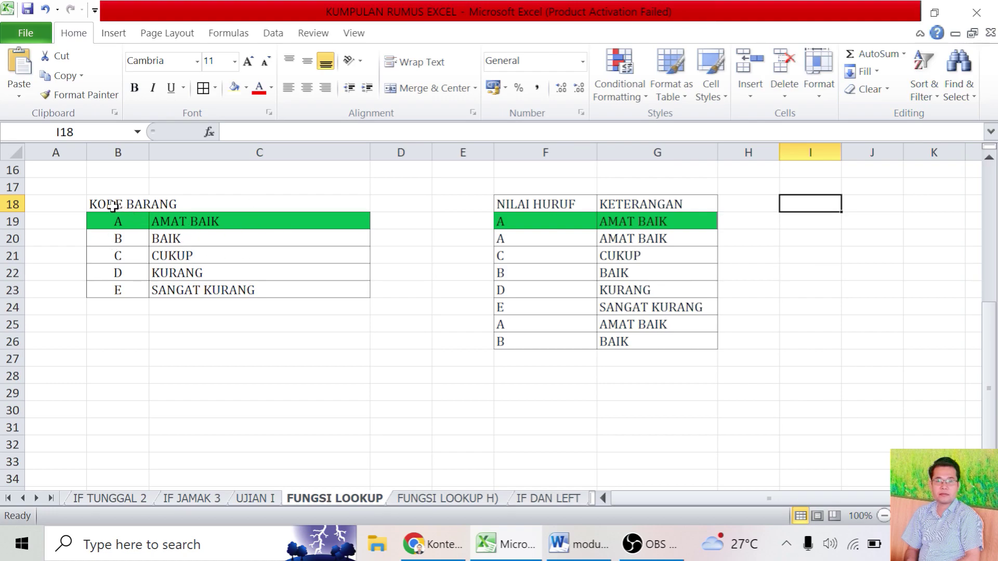
Start a horizontal lookup table with the code A in B29 and AMAT BAIK in B30
{"action": "left_click", "coordinate": [122, 388]}
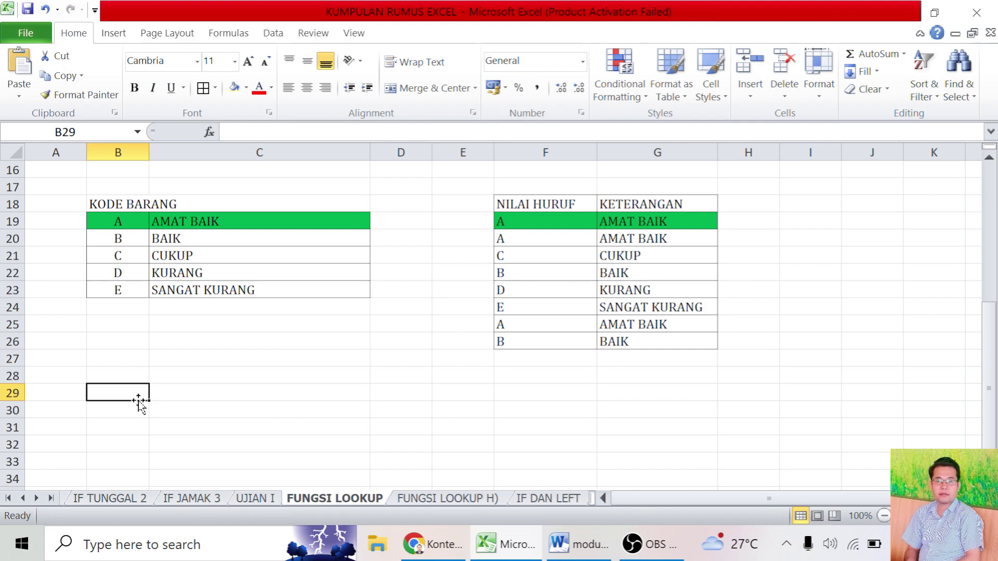
{"action": "type", "text": "A"}
{"action": "key", "text": "Return"}
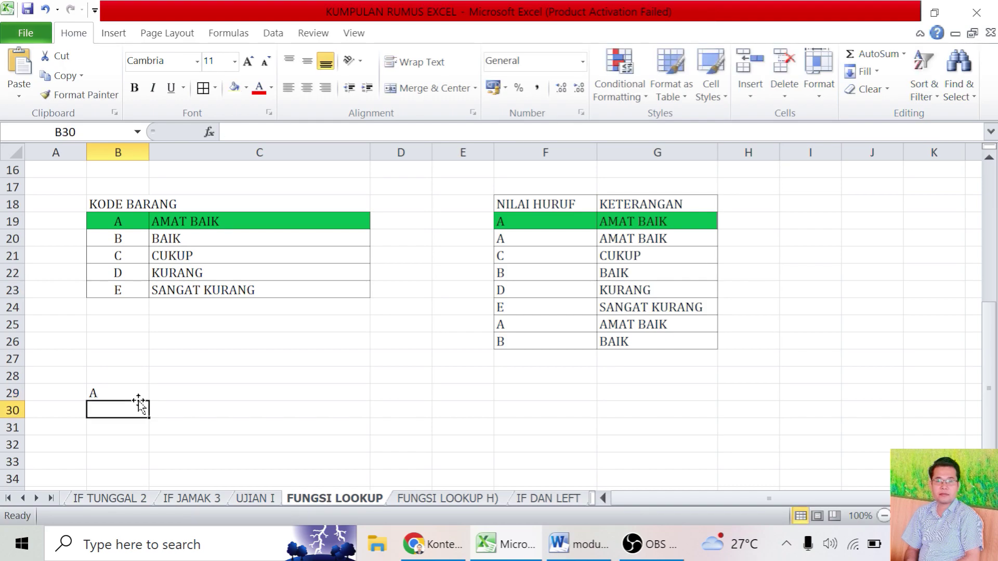
{"action": "type", "text": "AMAT"}
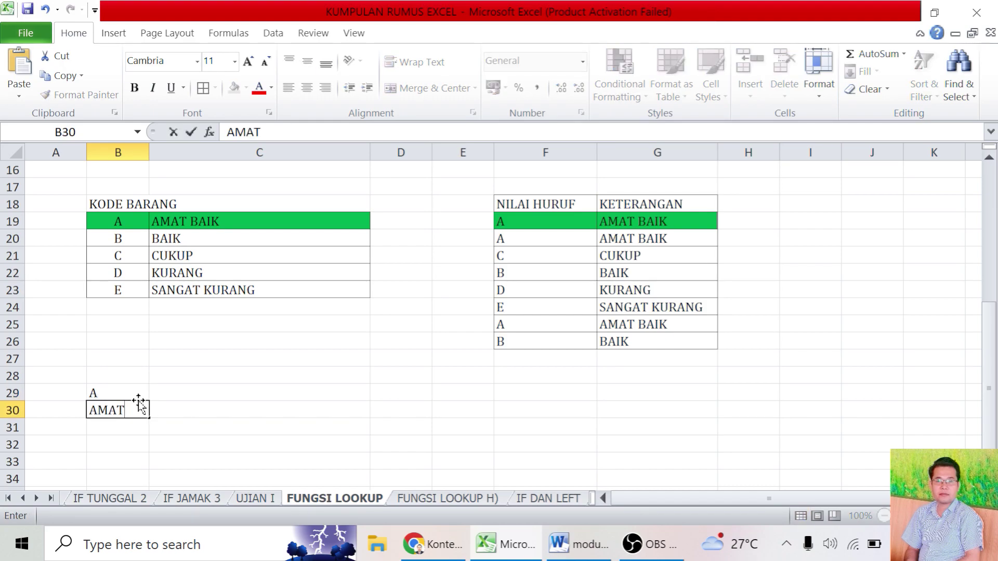
{"action": "key", "text": "BackSpace"}
{"action": "key", "text": "BackSpace"}
{"action": "key", "text": "BackSpace"}
{"action": "type", "text": "AMAT BAIK"}
{"action": "key", "text": "Tab"}
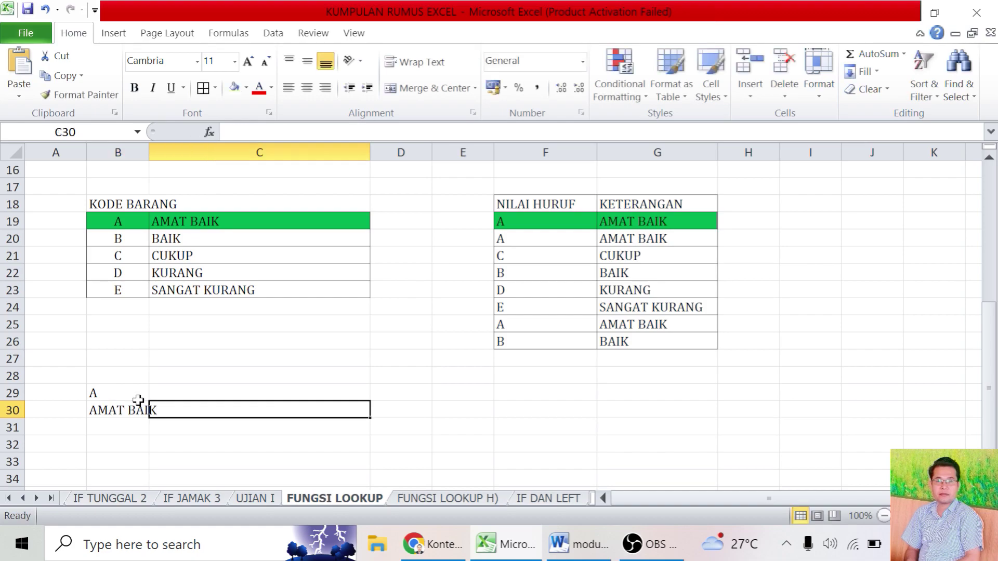
Enter the code B with BAIK in C29:C30 and the code C with CUKUP in D29:D30
{"action": "key", "text": "Up"}
{"action": "type", "text": "B"}
{"action": "key", "text": "Return"}
{"action": "type", "text": "BAIK"}
{"action": "key", "text": "Tab"}
{"action": "key", "text": "Up"}
{"action": "type", "text": "C"}
{"action": "key", "text": "Return"}
{"action": "type", "text": "CUKUP"}
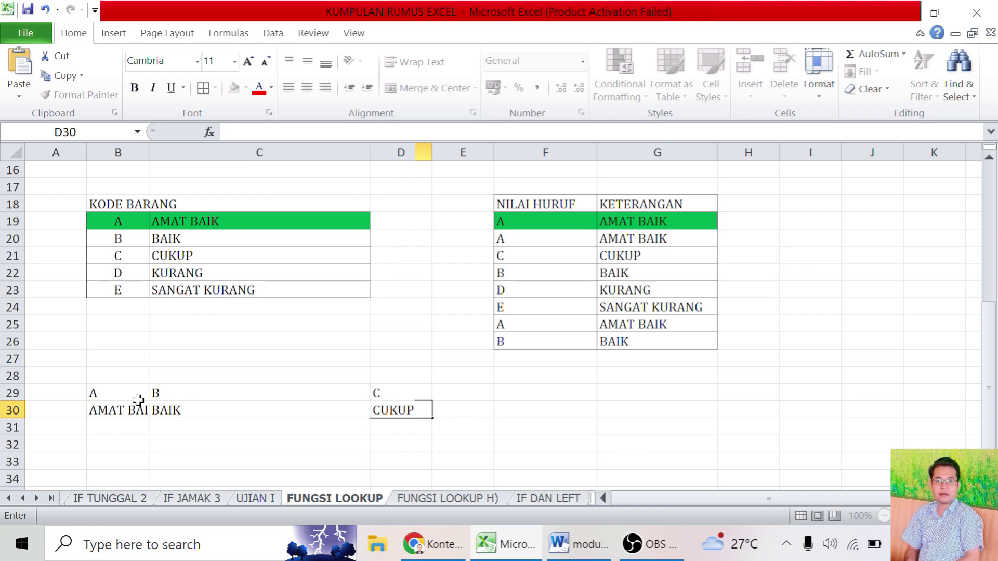
{"action": "key", "text": "Tab"}
Enter the code D with KURANG in E29:E30 and the code E with SANGAT KURANG in F29:F30
{"action": "key", "text": "Up"}
{"action": "type", "text": "D"}
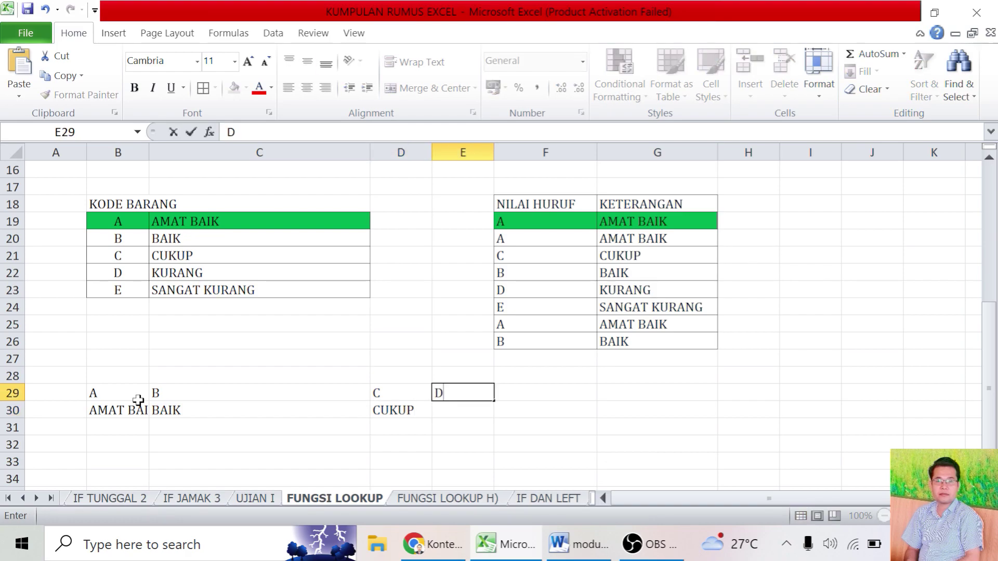
{"action": "key", "text": "Return"}
{"action": "type", "text": "KURANG"}
{"action": "key", "text": "Tab"}
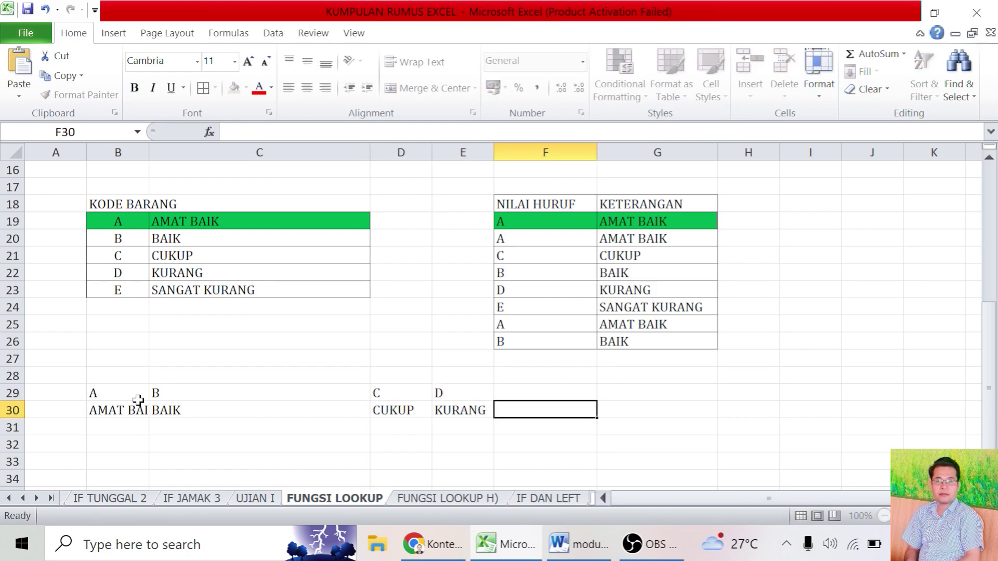
{"action": "key", "text": "Up"}
{"action": "type", "text": "E"}
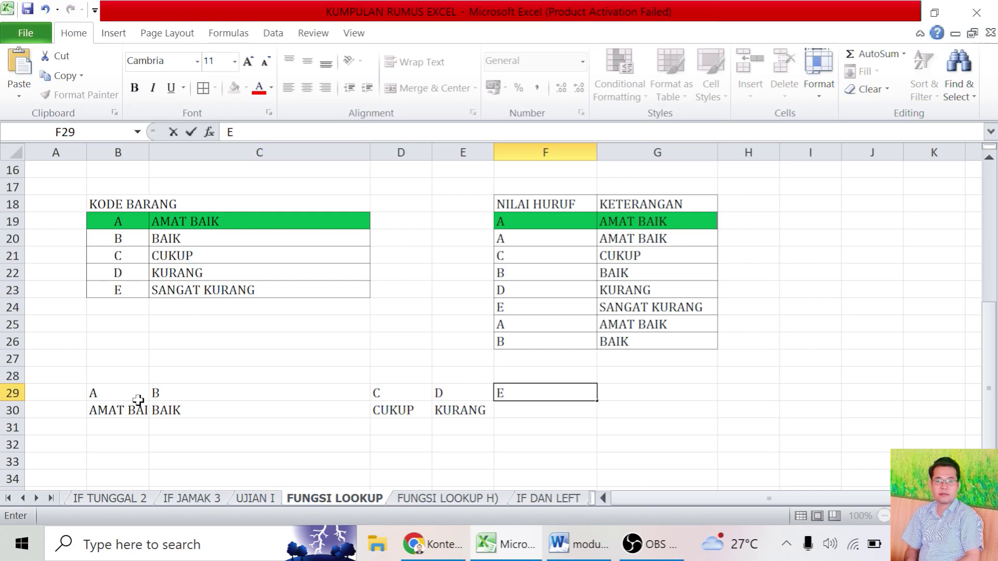
{"action": "key", "text": "Return"}
{"action": "type", "text": "SANGAT "}
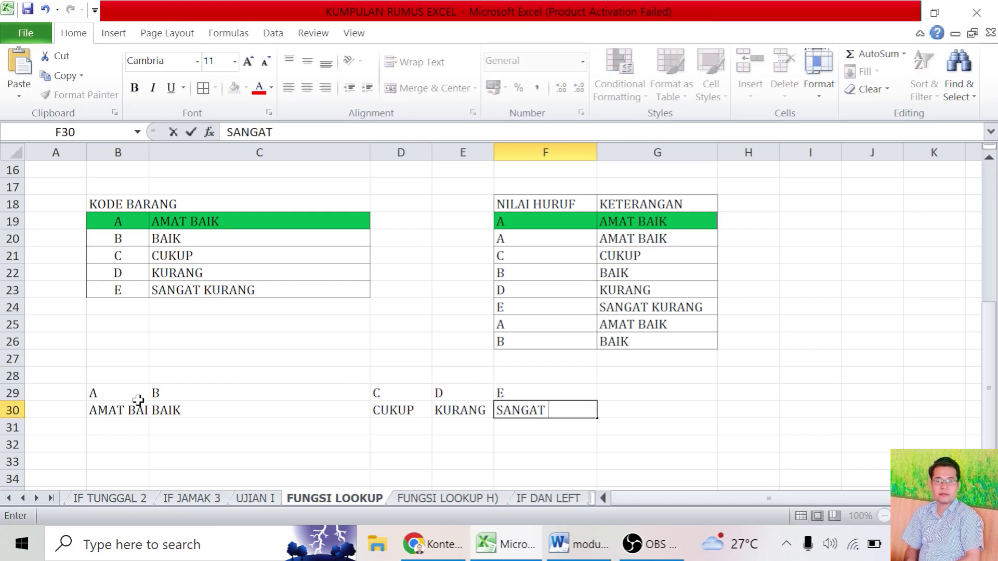
{"action": "type", "text": "KURANG"}
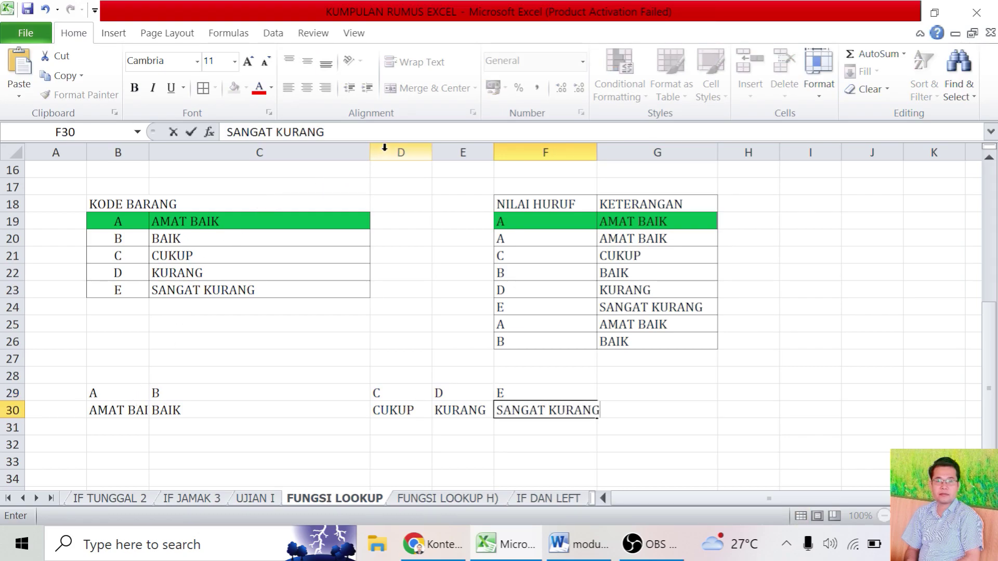
Narrow column C to about the same width as columns B and D
{"action": "left_click", "coordinate": [369, 153]}
{"action": "left_click", "coordinate": [374, 213]}
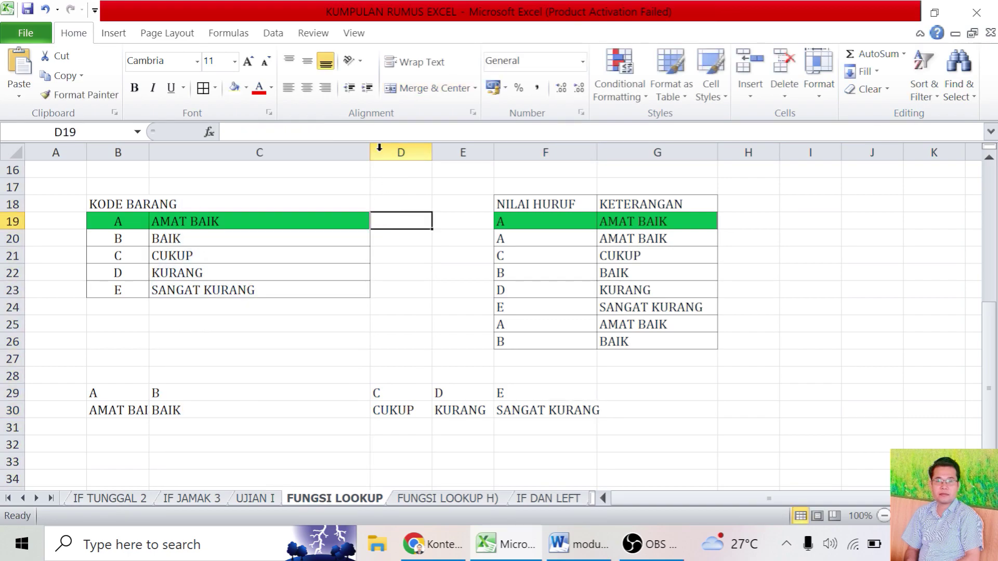
{"action": "left_click_drag", "start_coordinate": [373, 151], "coordinate": [211, 151]}
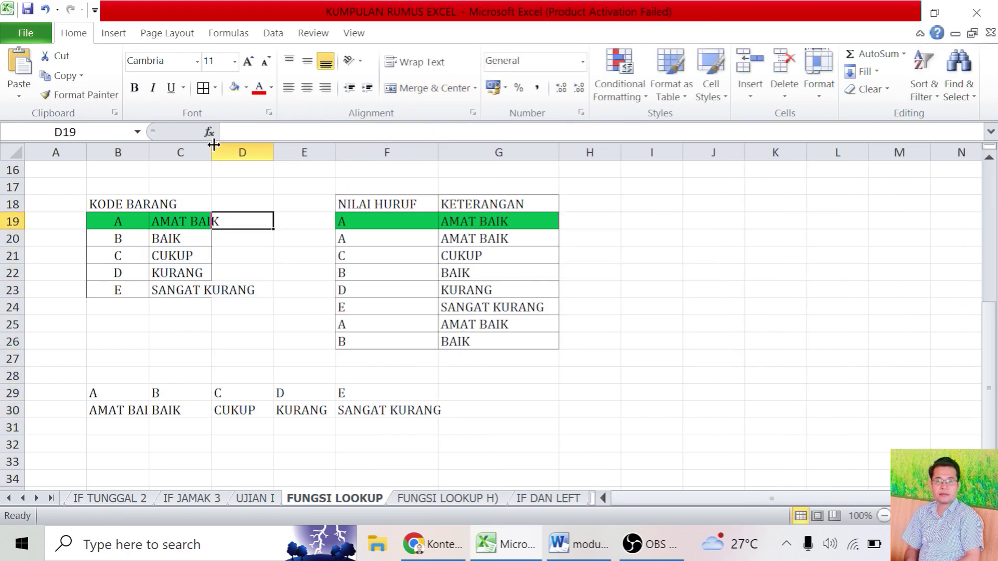
Apply all borders to the horizontal lookup table in B29:F30
{"action": "left_click_drag", "start_coordinate": [99, 393], "coordinate": [423, 410]}
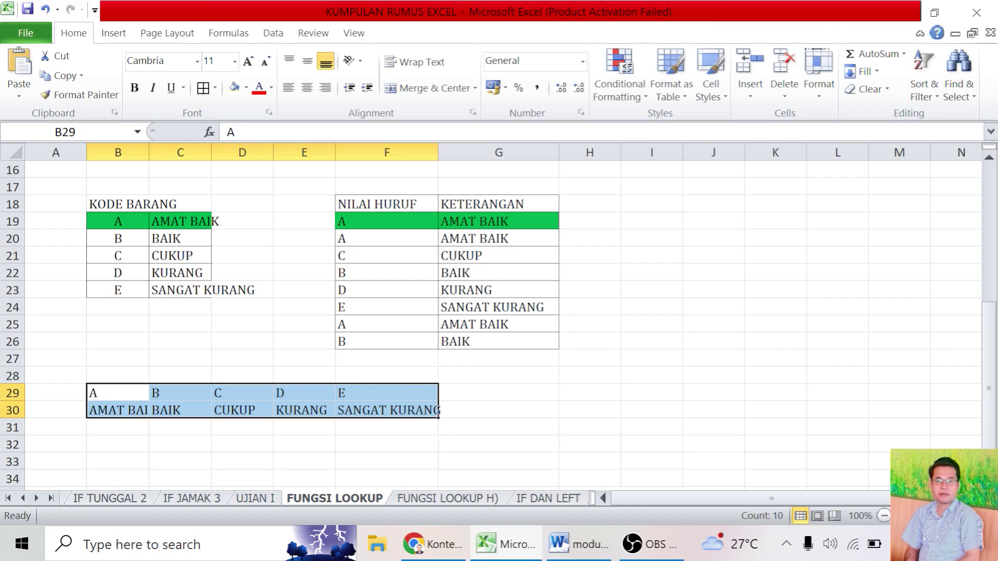
{"action": "left_click", "coordinate": [215, 89]}
{"action": "left_click", "coordinate": [249, 225]}
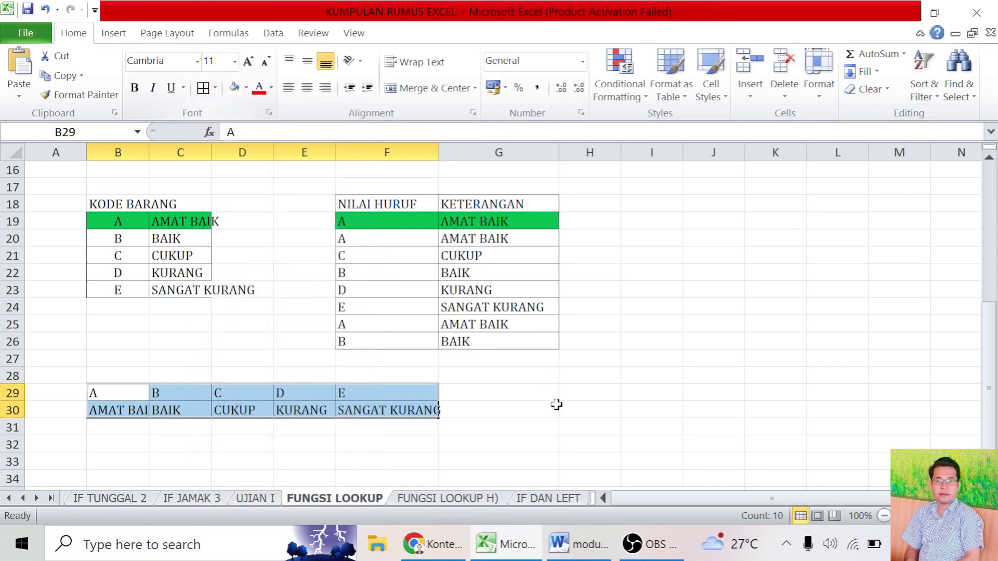
{"action": "left_click_drag", "start_coordinate": [555, 406], "coordinate": [553, 395]}
Change the fill of the KETERANGAN cells G19:G26 to white and delete their VLOOKUP formulas
{"action": "left_click_drag", "start_coordinate": [479, 221], "coordinate": [508, 341]}
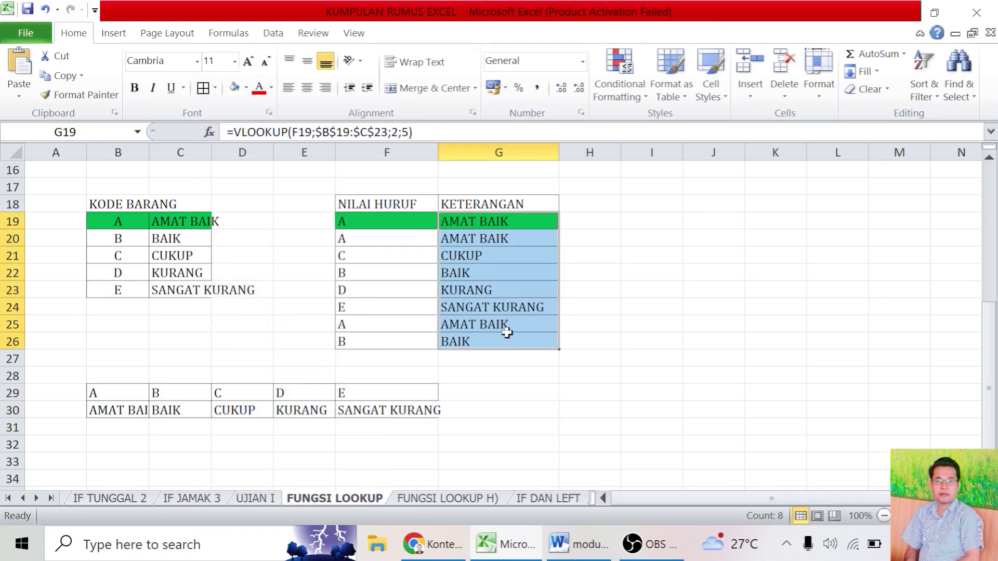
{"action": "left_click", "coordinate": [235, 88]}
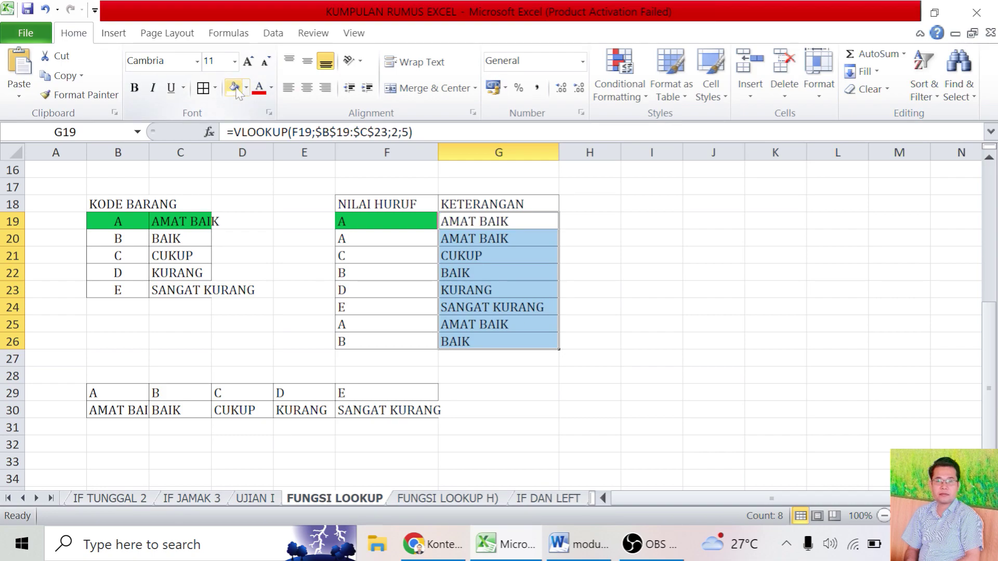
{"action": "key", "text": "Delete"}
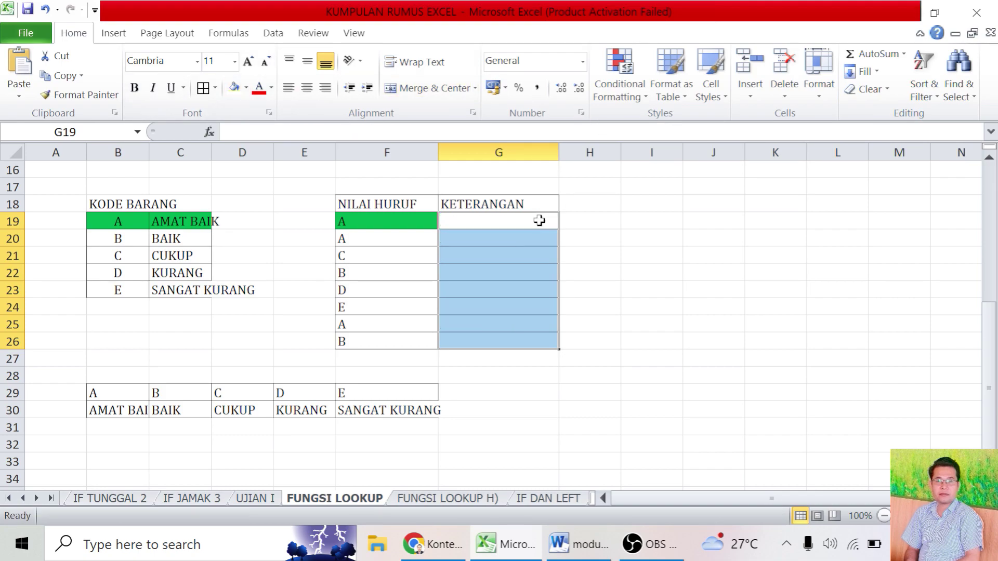
Start an HLOOKUP formula in G19, the first KETERANGAN cell
{"action": "left_click", "coordinate": [541, 222]}
{"action": "type", "text": "="}
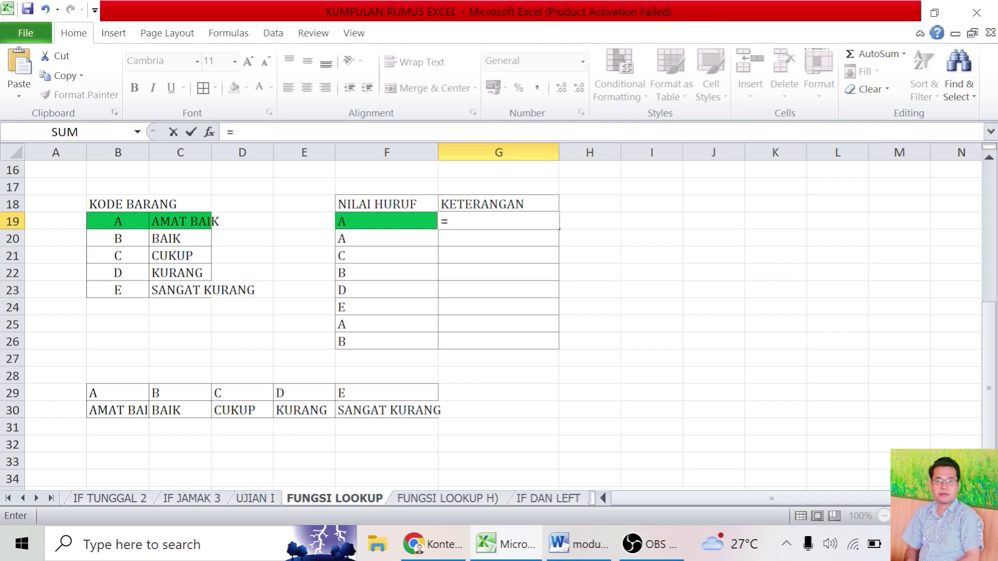
{"action": "type", "text": "HLOOKUP"}
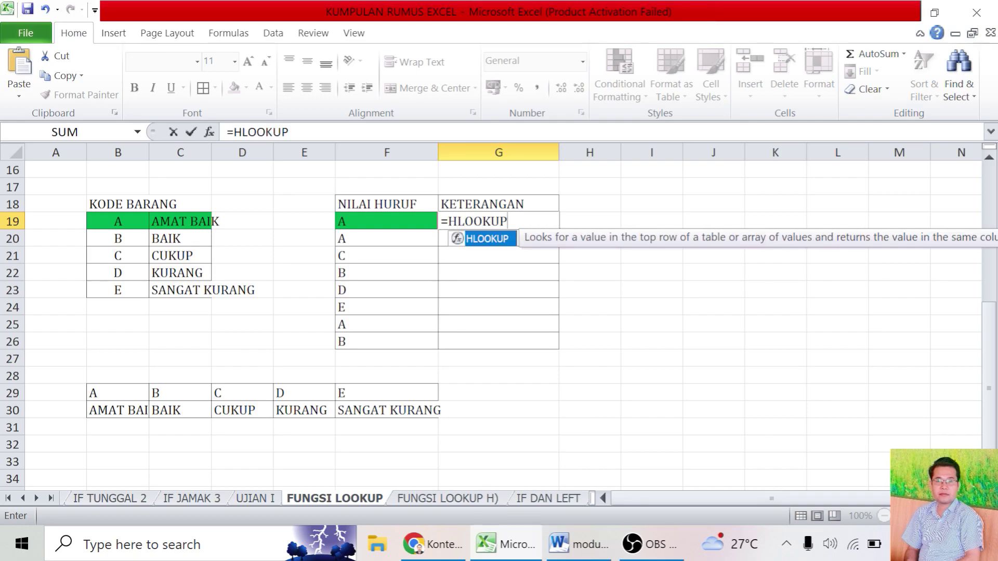
{"action": "type", "text": "("}
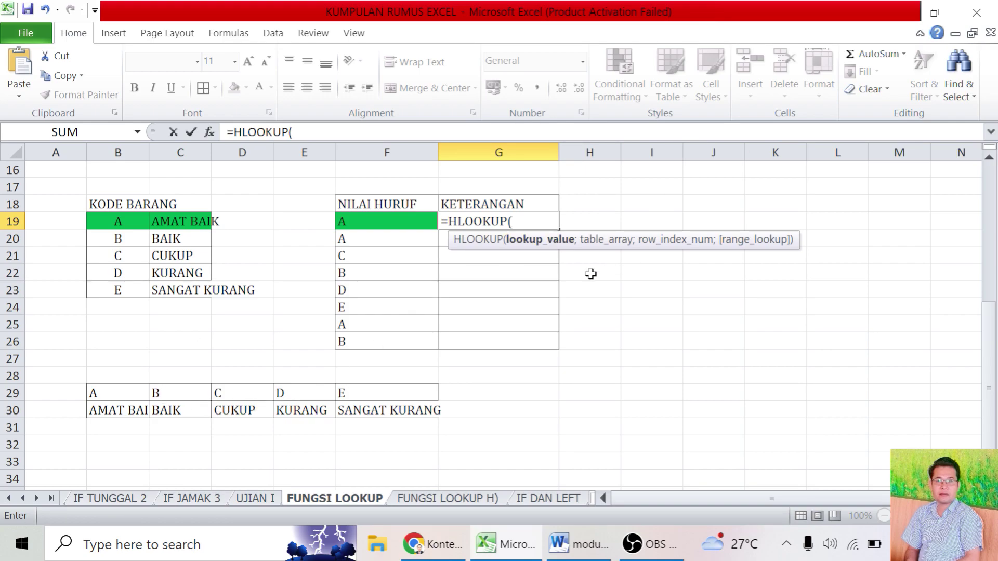
{"action": "left_click_drag", "start_coordinate": [96, 393], "coordinate": [422, 409]}
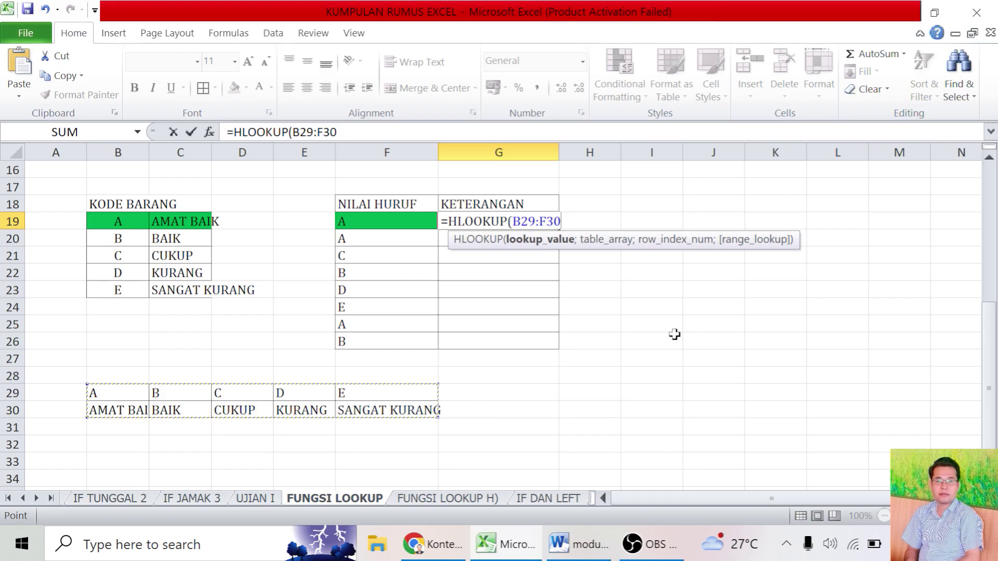
{"action": "key", "text": "BackSpace"}
{"action": "key", "text": "BackSpace"}
{"action": "key", "text": "BackSpace"}
{"action": "key", "text": "BackSpace"}
{"action": "key", "text": "BackSpace"}
{"action": "key", "text": "BackSpace"}
{"action": "key", "text": "BackSpace"}
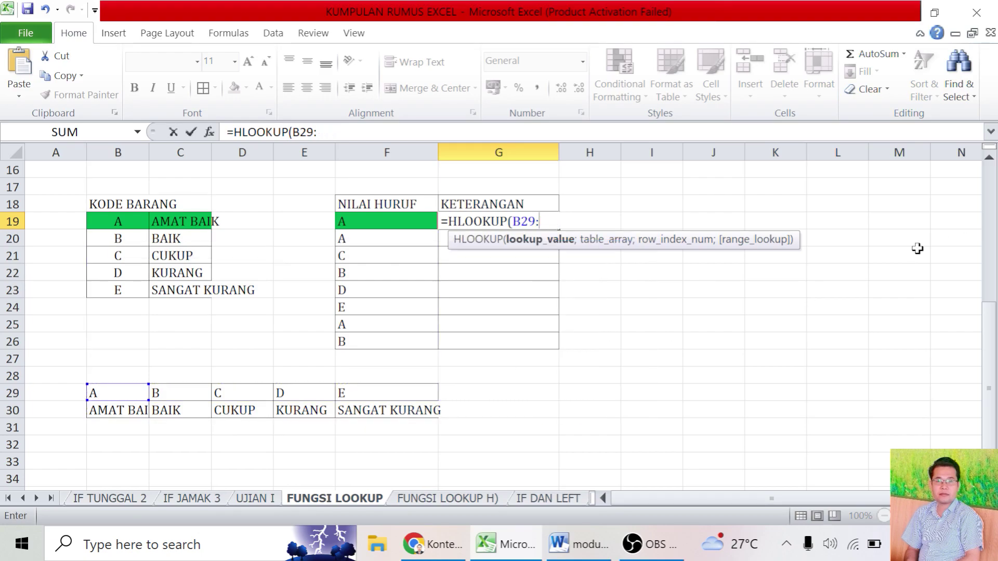
Set F19 as the lookup value and B29:F30 as the table array of the HLOOKUP formula
{"action": "left_click", "coordinate": [412, 219]}
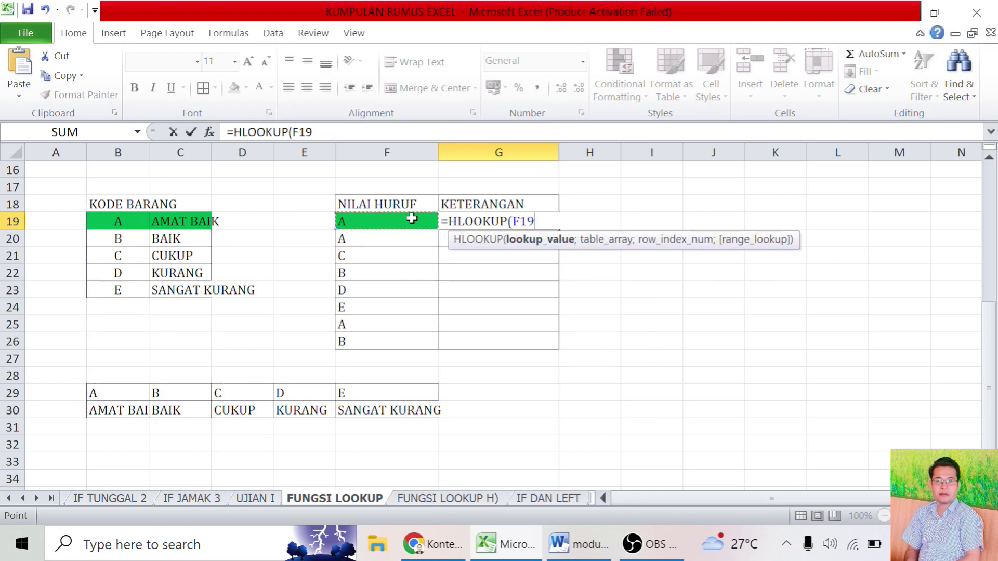
{"action": "type", "text": ";"}
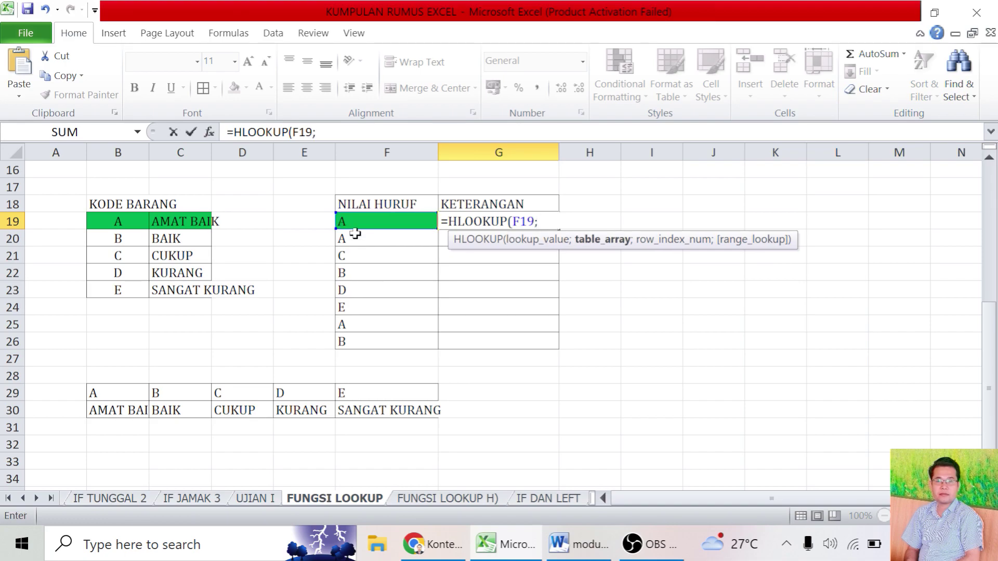
{"action": "left_click_drag", "start_coordinate": [132, 391], "coordinate": [419, 406]}
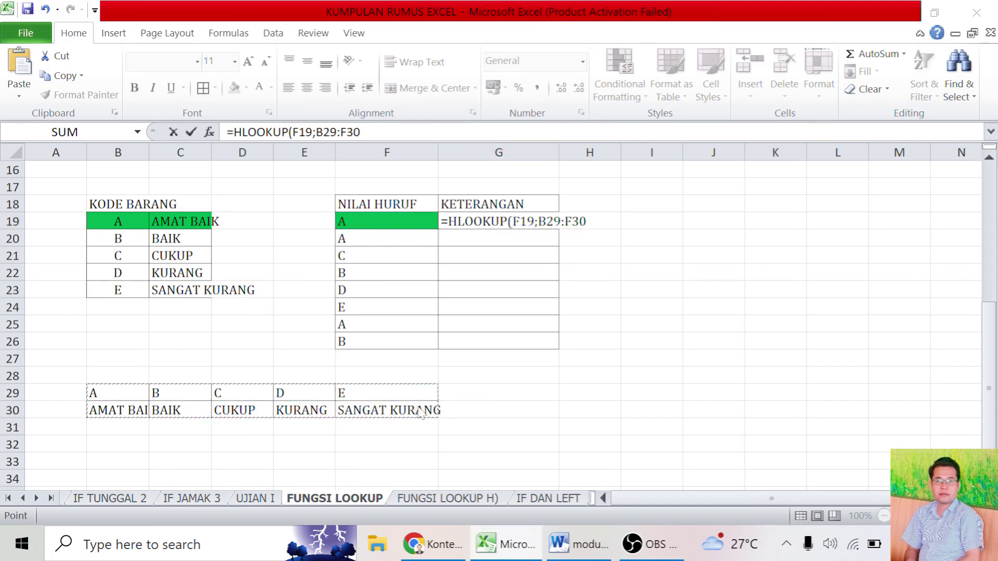
Open the On-Screen Keyboard and use it to lock the formula's table range as the absolute reference $B$29:$F$30
{"action": "key", "text": "super"}
{"action": "type", "text": "KEY"}
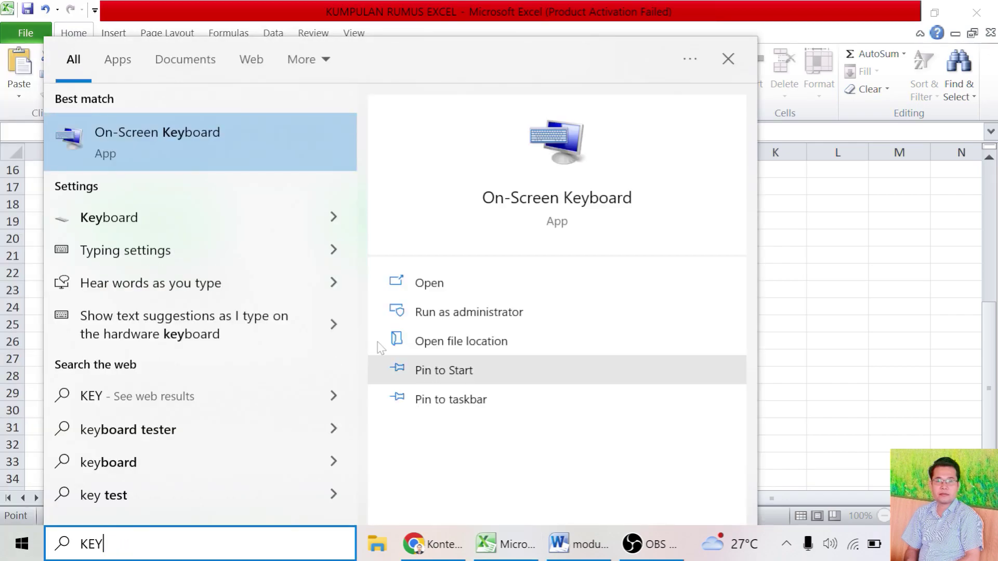
{"action": "left_click", "coordinate": [234, 117]}
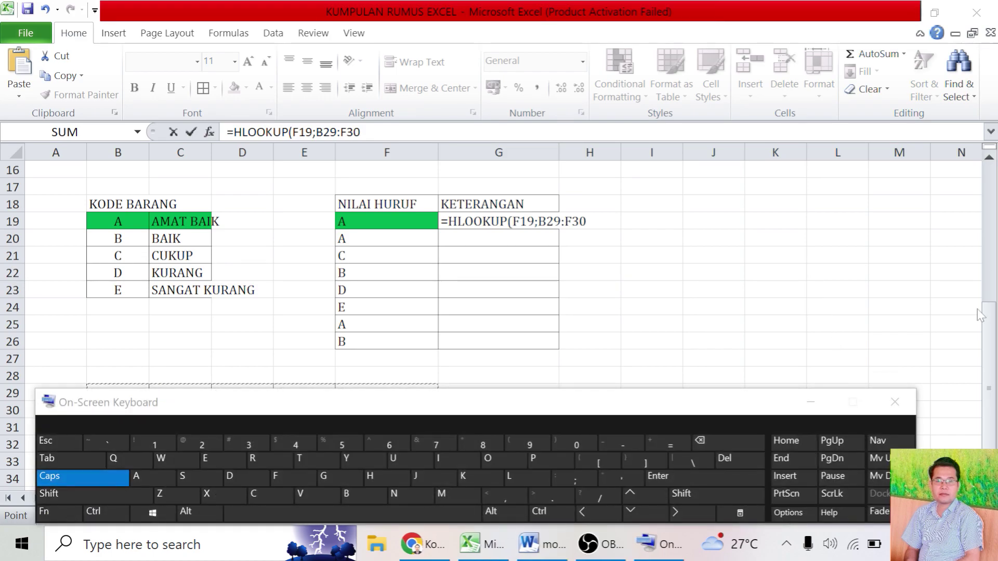
{"action": "scroll", "coordinate": [806, 284], "scroll_direction": "down", "scroll_amount": 1}
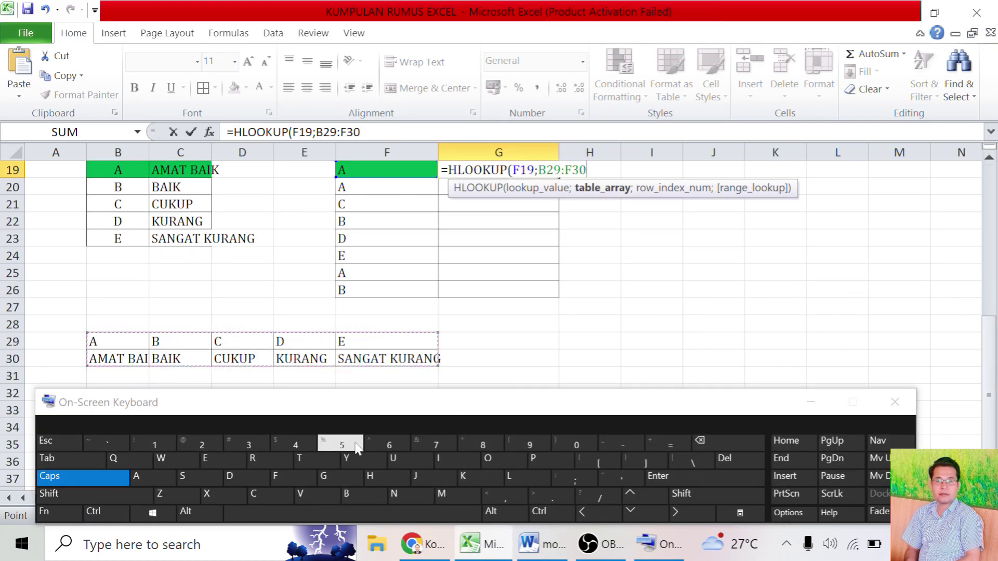
{"action": "left_click", "coordinate": [78, 513]}
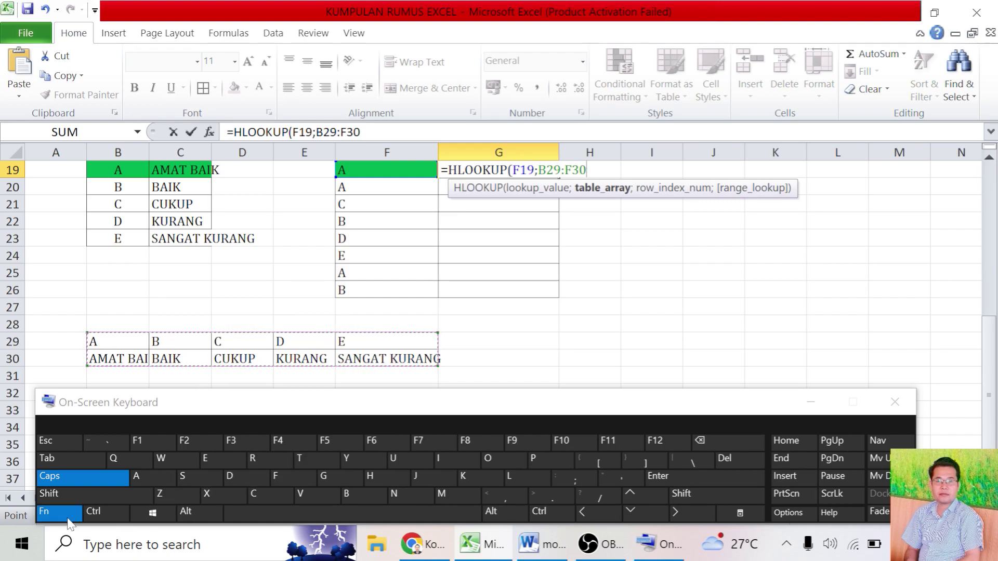
{"action": "left_click", "coordinate": [294, 447]}
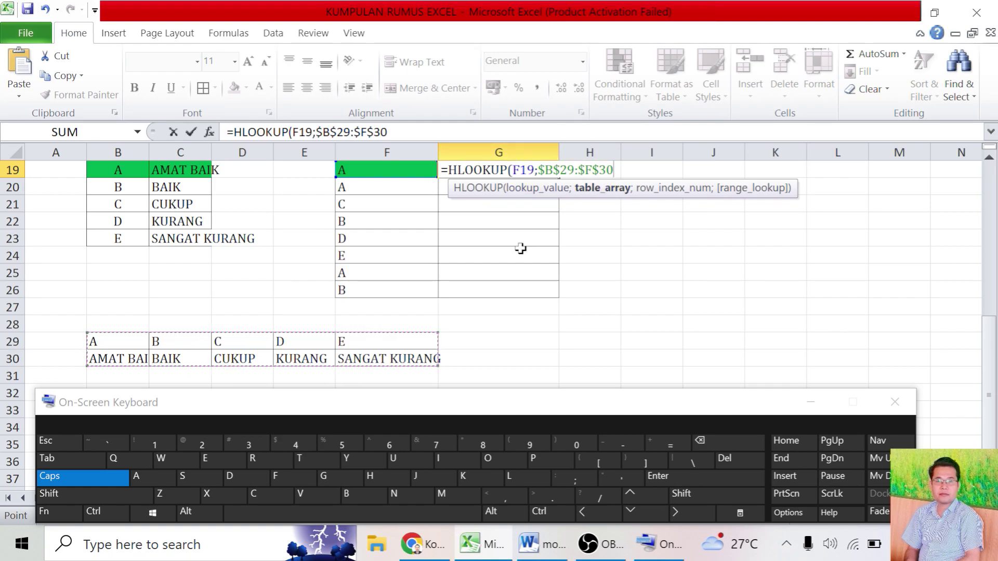
Complete the HLOOKUP formula in G19 with row index 2 and range lookup 0, and fill it down to G26
{"action": "type", "text": ";2;0)"}
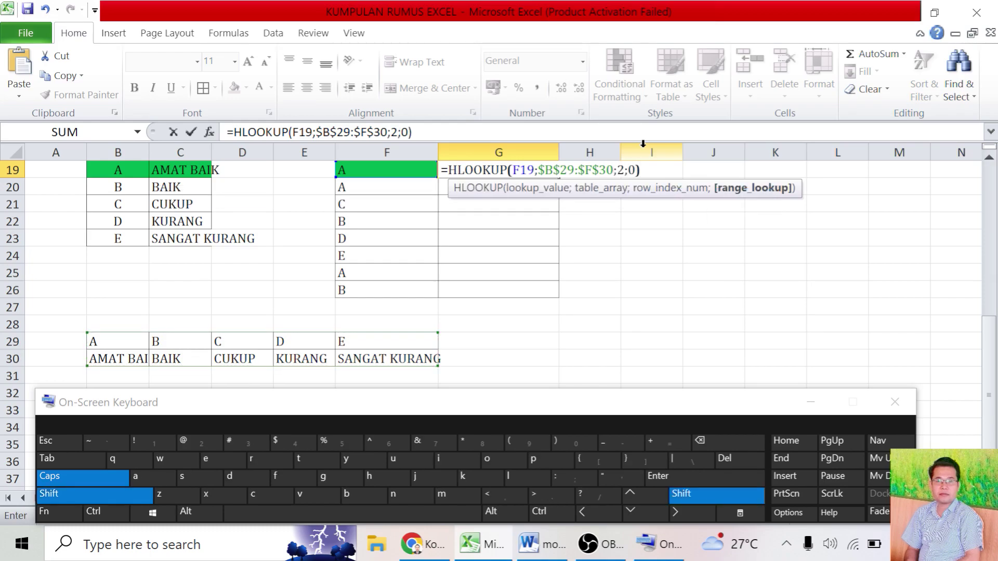
{"action": "key", "text": "Return"}
{"action": "left_click", "coordinate": [522, 170]}
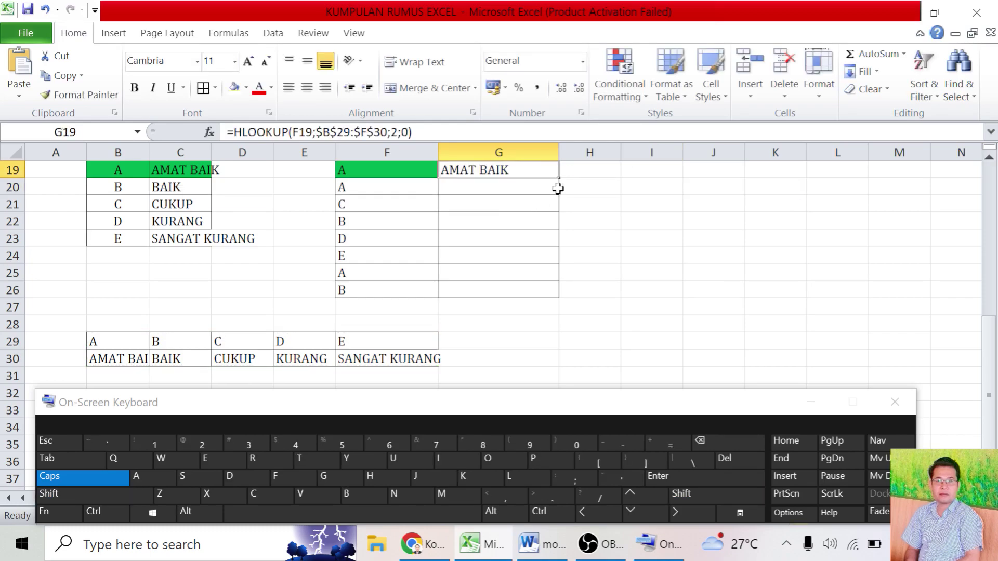
{"action": "left_click_drag", "start_coordinate": [559, 178], "coordinate": [559, 297]}
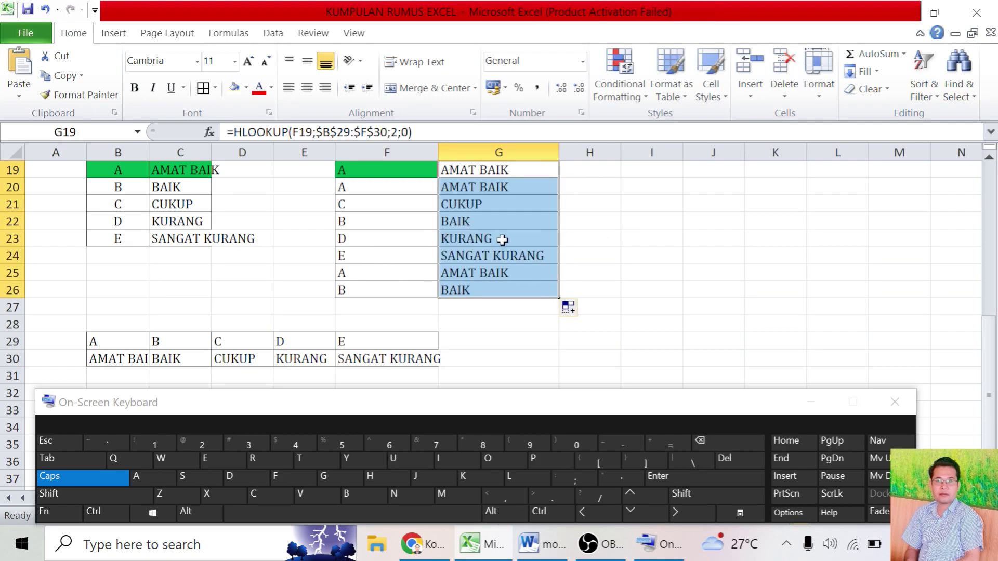
Review the copied HLOOKUP formula in G21, the vertical lookup tables above it and the horizontal table in B29:F30
{"action": "left_click", "coordinate": [474, 208]}
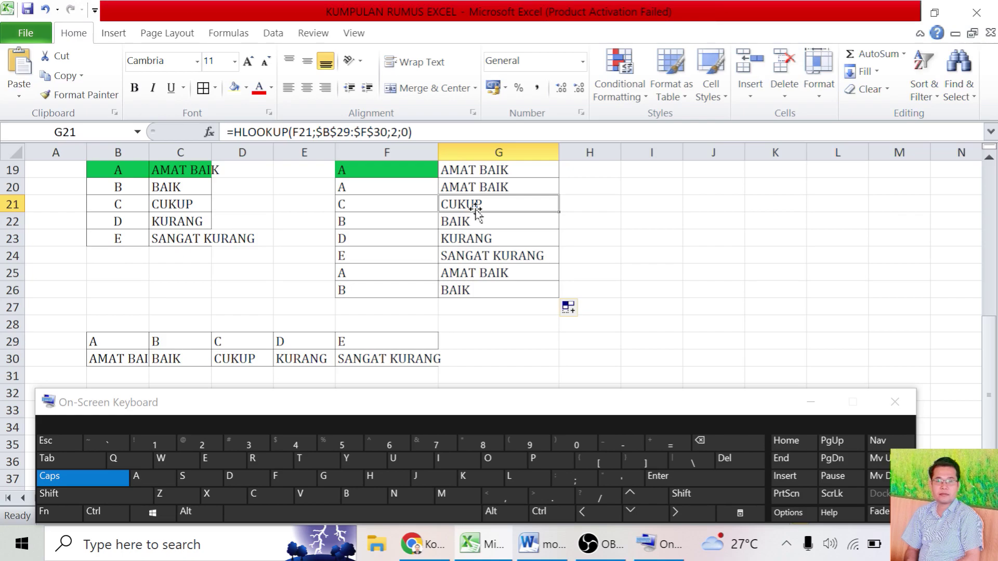
{"action": "scroll", "coordinate": [527, 261], "scroll_direction": "up", "scroll_amount": 5}
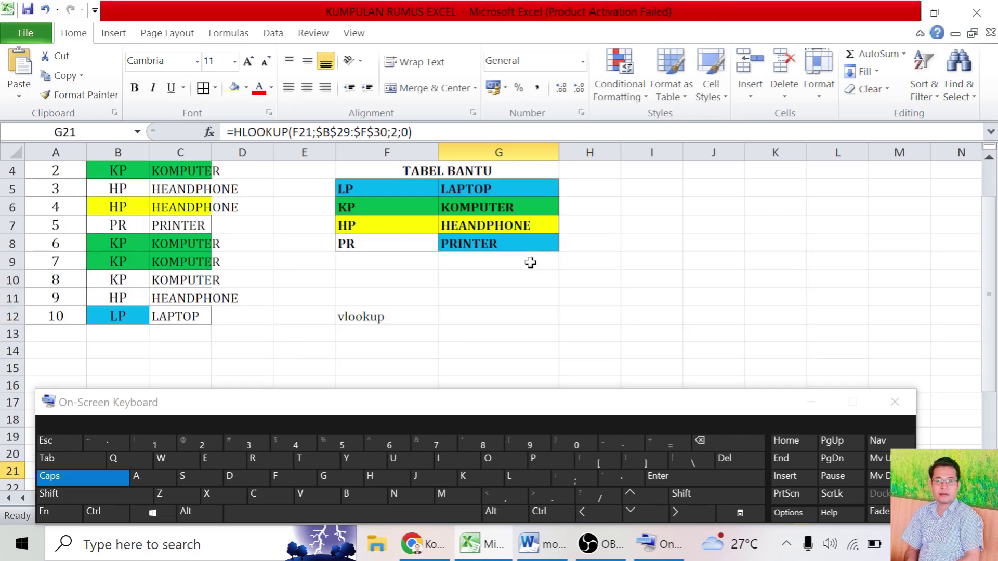
{"action": "scroll", "coordinate": [531, 263], "scroll_direction": "down", "scroll_amount": 6}
{"action": "scroll", "coordinate": [550, 259], "scroll_direction": "up", "scroll_amount": 7}
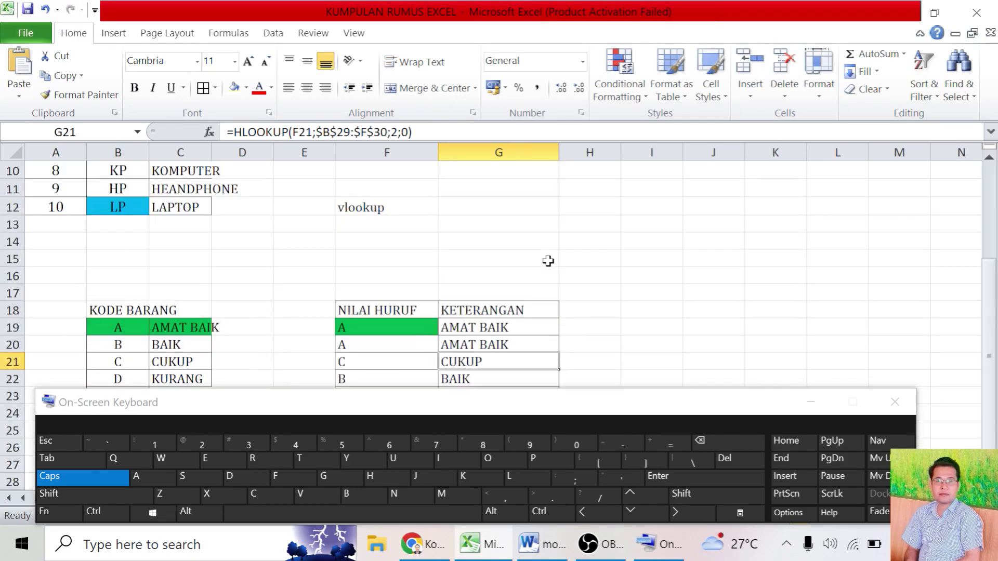
{"action": "scroll", "coordinate": [627, 235], "scroll_direction": "down", "scroll_amount": 5}
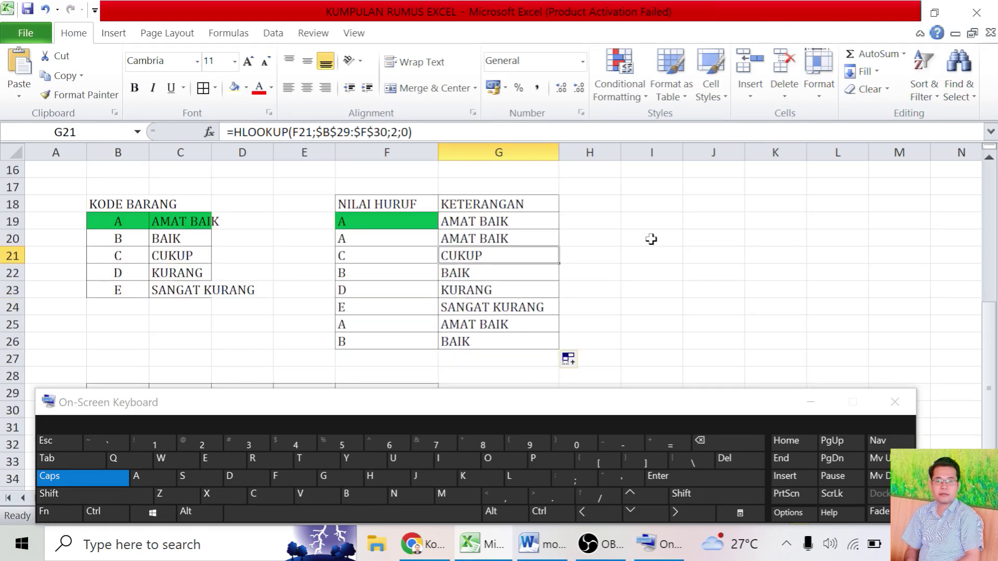
{"action": "scroll", "coordinate": [641, 281], "scroll_direction": "down", "scroll_amount": 2}
{"action": "left_click_drag", "start_coordinate": [116, 292], "coordinate": [398, 295]}
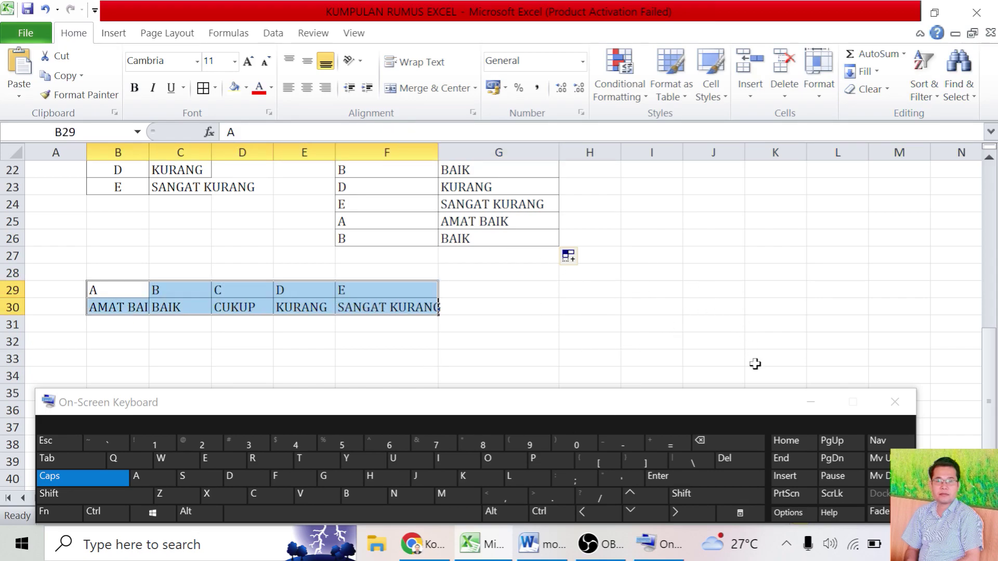
Switch to the Word module and review the LATIHAN VI exercise on combining statistical and IF functions, including its code tables
{"action": "left_click", "coordinate": [541, 545]}
{"action": "scroll", "coordinate": [483, 260], "scroll_direction": "down", "scroll_amount": 3}
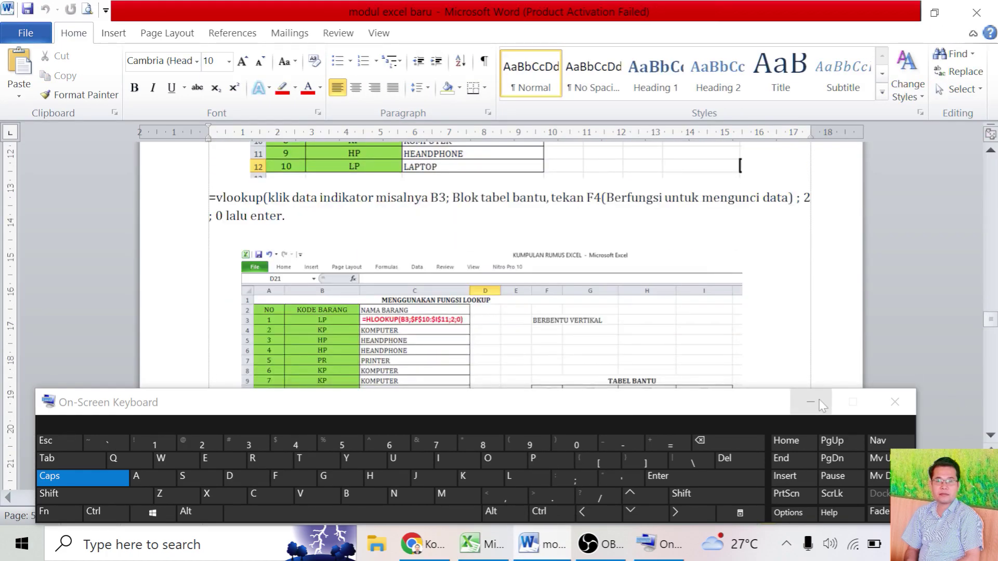
{"action": "scroll", "coordinate": [483, 260], "scroll_direction": "down", "scroll_amount": 8}
{"action": "scroll", "coordinate": [509, 312], "scroll_direction": "down", "scroll_amount": 12}
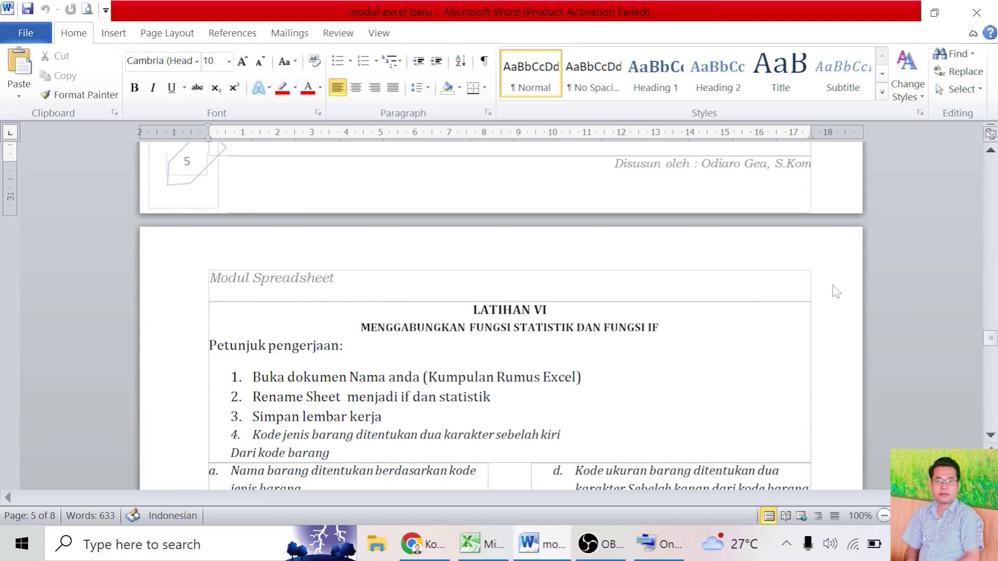
{"action": "scroll", "coordinate": [833, 284], "scroll_direction": "down", "scroll_amount": 2}
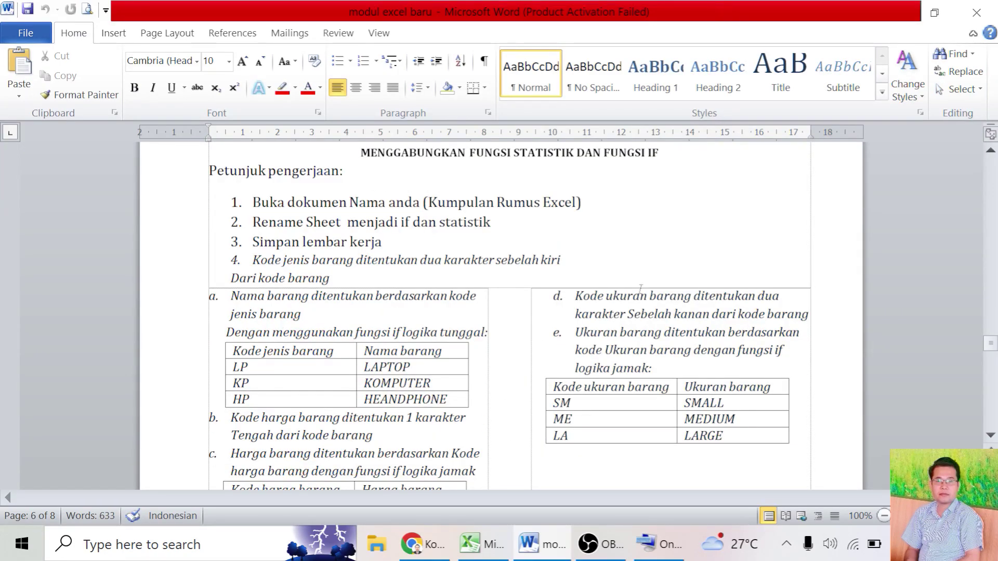
{"action": "scroll", "coordinate": [640, 287], "scroll_direction": "down", "scroll_amount": 3}
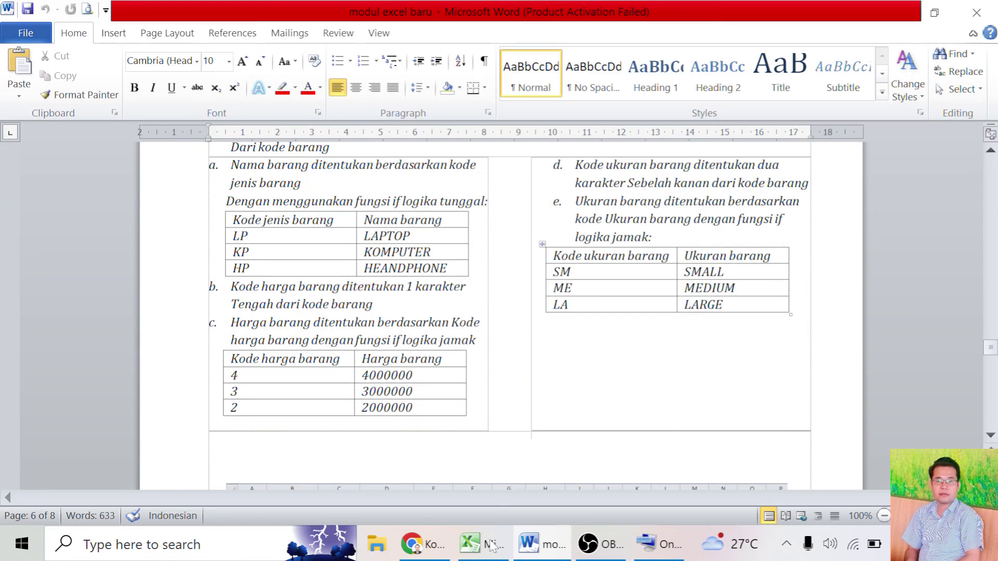
Switch back to Excel and open the recent SS011A-015 workbook from the PELATIHAN CLCP folder
{"action": "left_click", "coordinate": [491, 540]}
{"action": "left_click", "coordinate": [36, 33]}
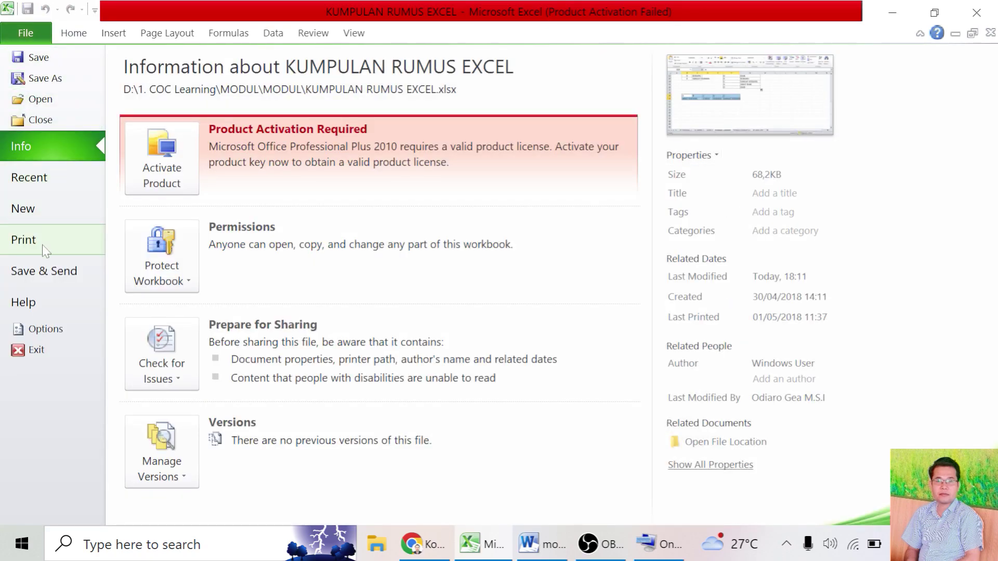
{"action": "left_click", "coordinate": [55, 176]}
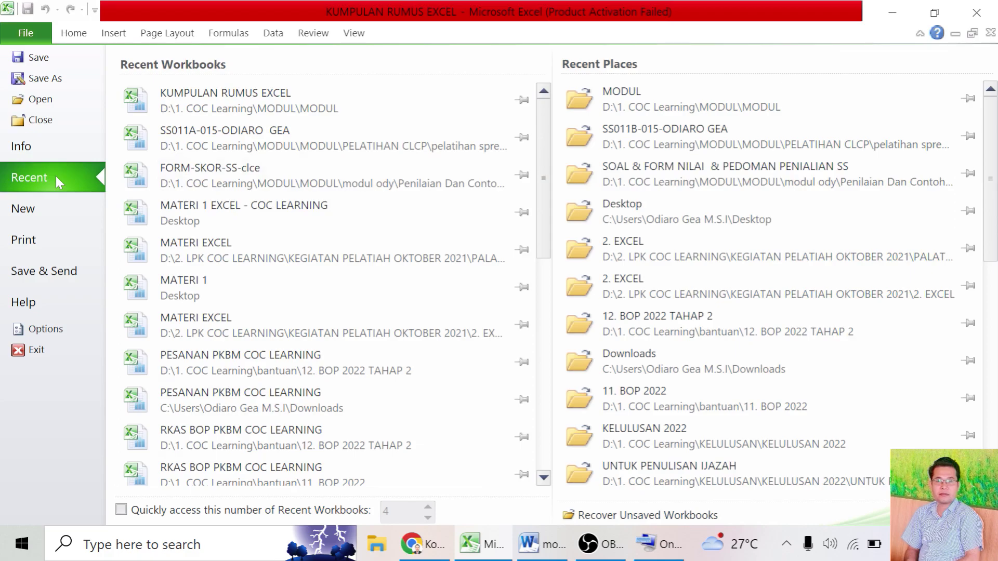
{"action": "left_click", "coordinate": [222, 130]}
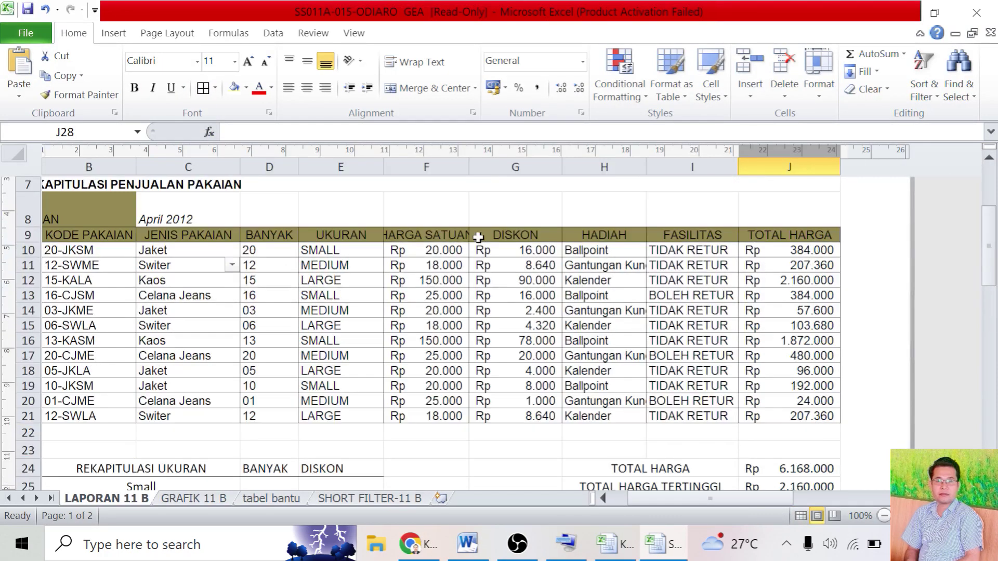
Examine the nested IF and RIGHT formula in E10 under UKURAN, along with the sales table and the recap below it
{"action": "left_click", "coordinate": [337, 250]}
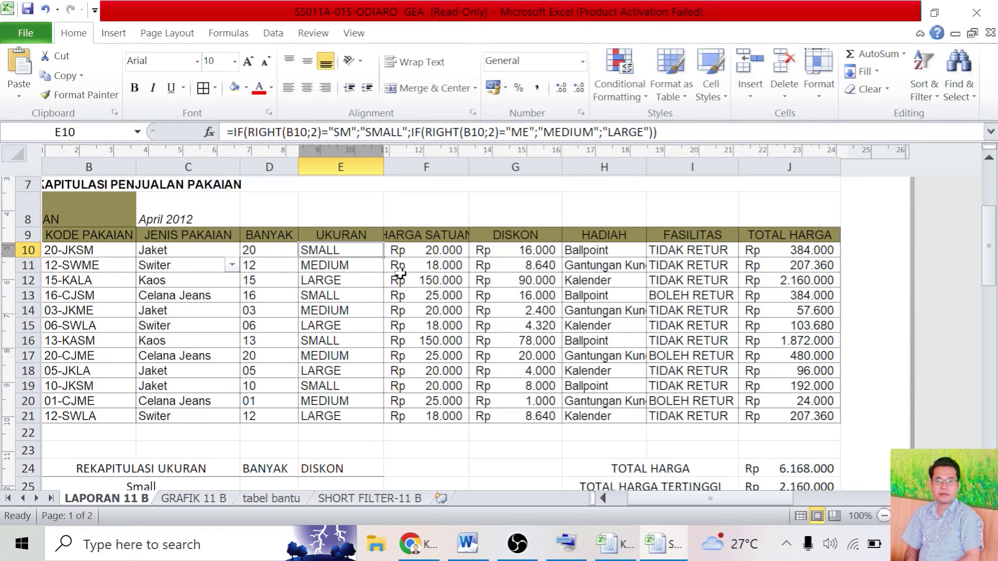
{"action": "scroll", "coordinate": [477, 260], "scroll_direction": "down", "scroll_amount": 1}
{"action": "scroll", "coordinate": [482, 272], "scroll_direction": "up", "scroll_amount": 2}
{"action": "scroll", "coordinate": [481, 272], "scroll_direction": "down", "scroll_amount": 4}
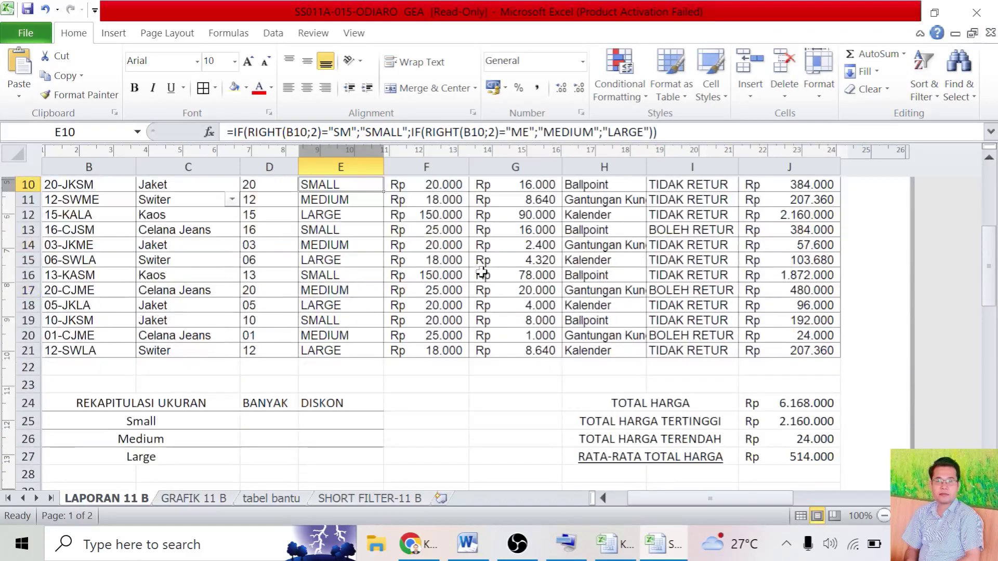
{"action": "scroll", "coordinate": [483, 311], "scroll_direction": "up", "scroll_amount": 3}
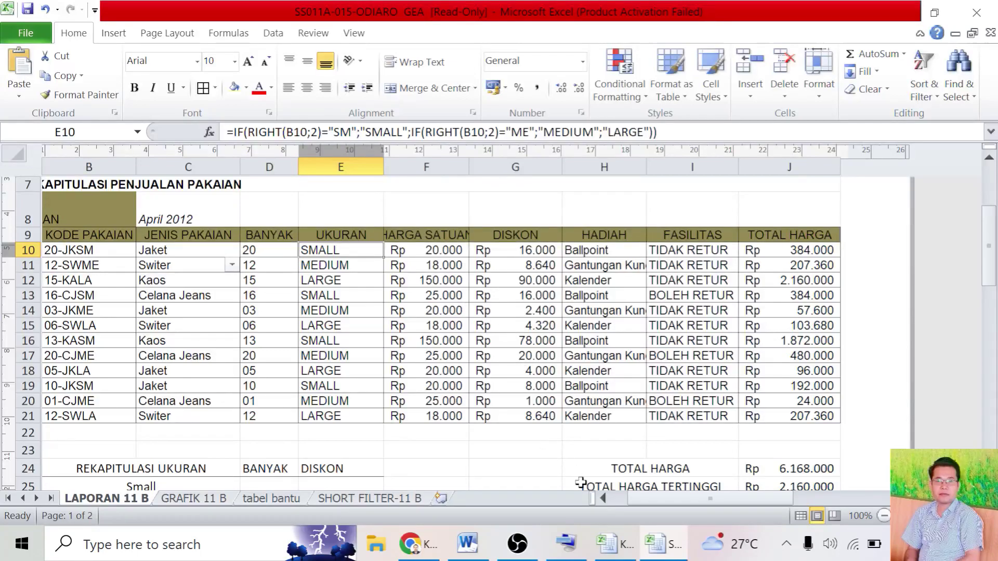
Return to the KUMPULAN RUMUS EXCEL workbook, review the item code table on the IF DAN LEFT sheet, and switch to OBS
{"action": "left_click", "coordinate": [614, 543]}
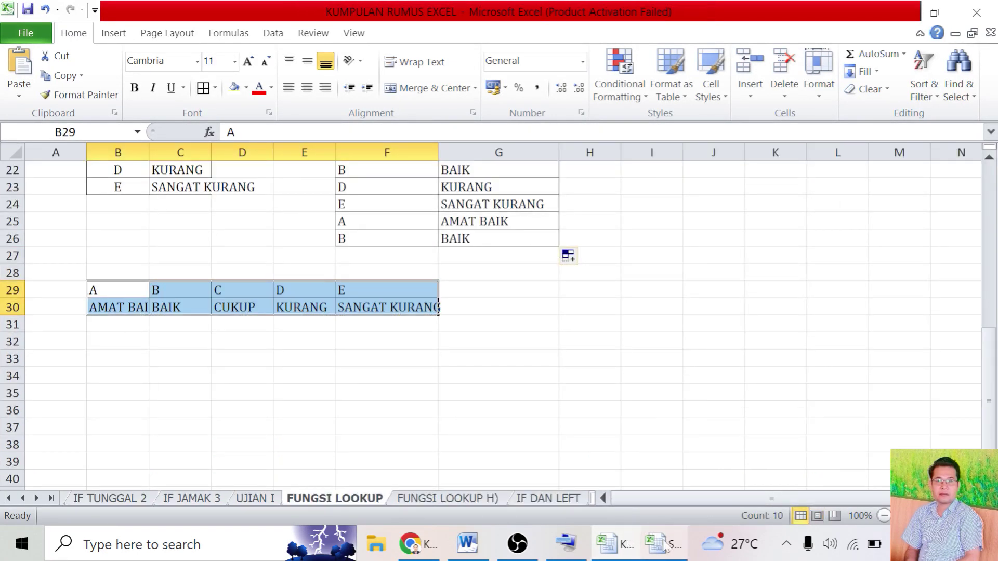
{"action": "left_click", "coordinate": [664, 543]}
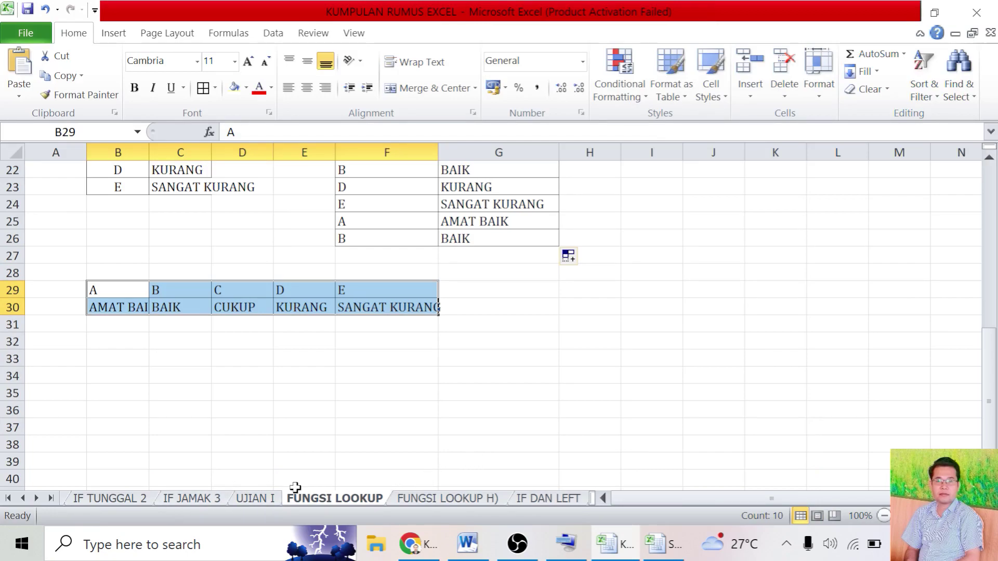
{"action": "left_click", "coordinate": [559, 498]}
{"action": "scroll", "coordinate": [531, 359], "scroll_direction": "down", "scroll_amount": 4}
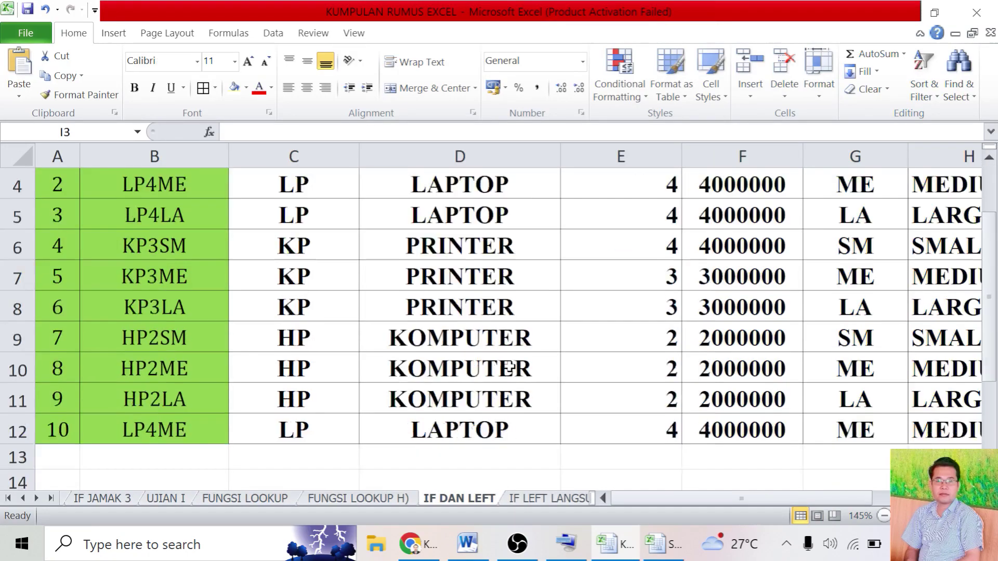
{"action": "scroll", "coordinate": [530, 359], "scroll_direction": "up", "scroll_amount": 3}
{"action": "left_click", "coordinate": [518, 544]}
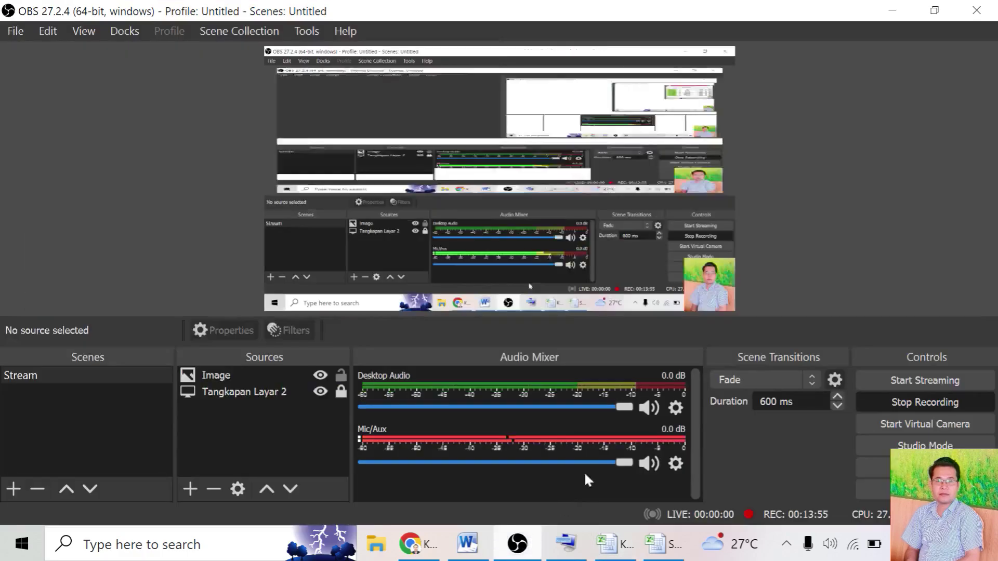